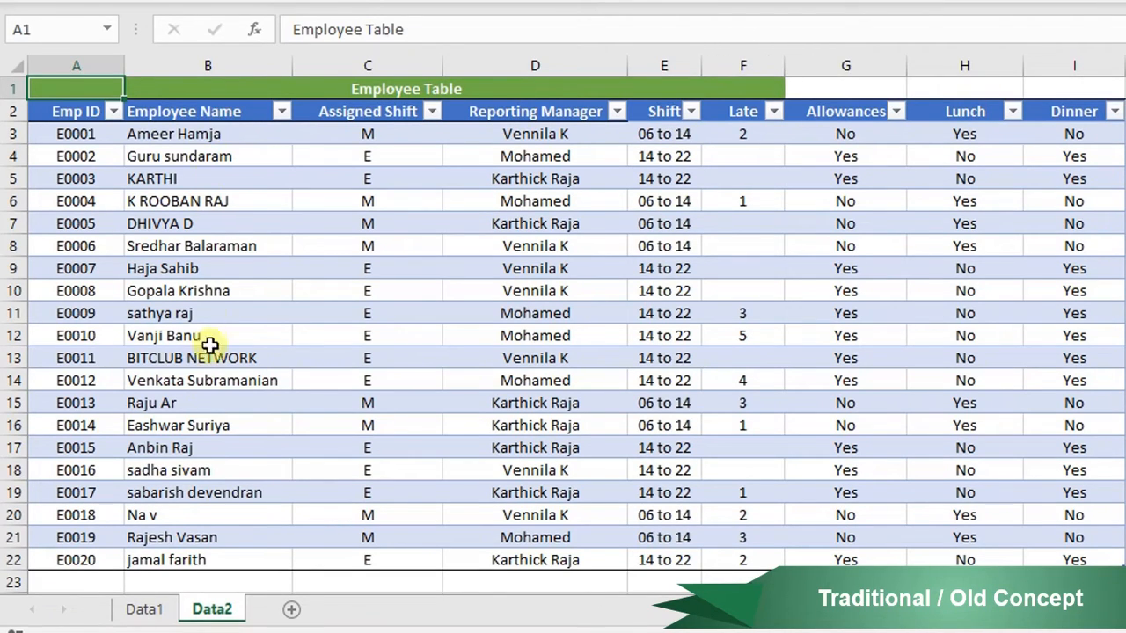
- Switch back and forth between the Data1 and Data2 sheets to compare the employee table layouts
{"action": "left_click", "coordinate": [148, 609]}
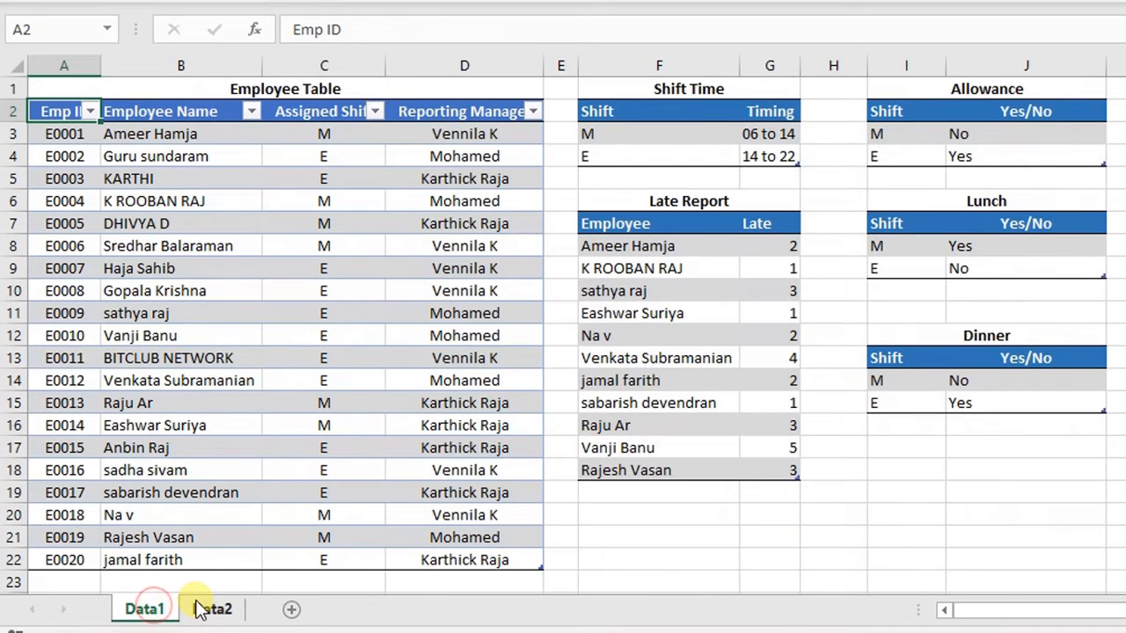
{"action": "left_click", "coordinate": [204, 609]}
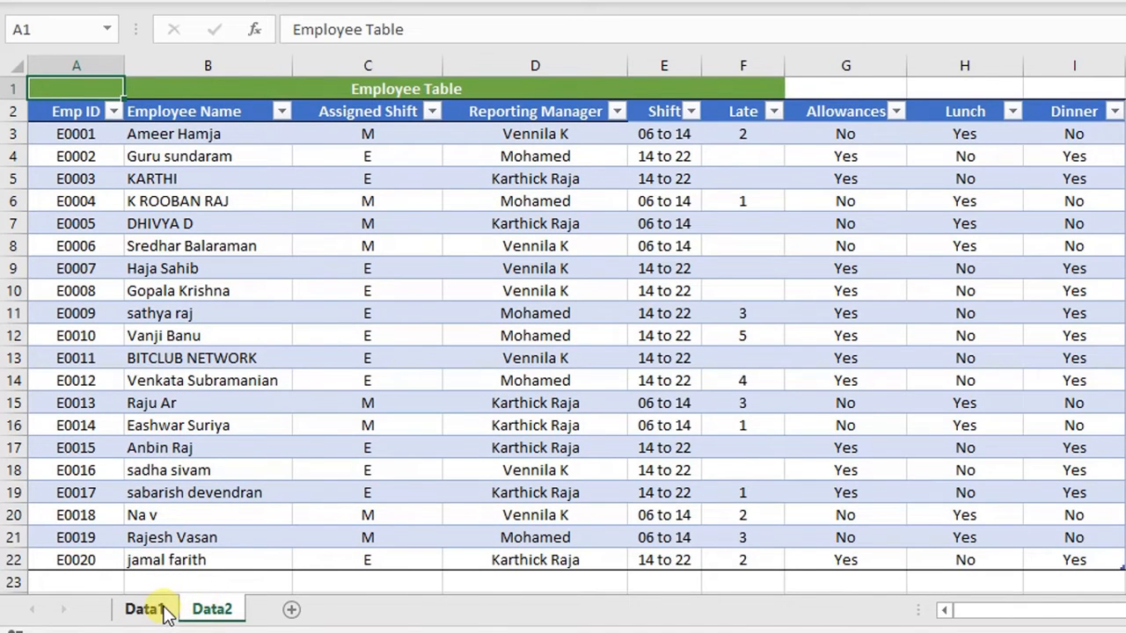
{"action": "left_click", "coordinate": [164, 613]}
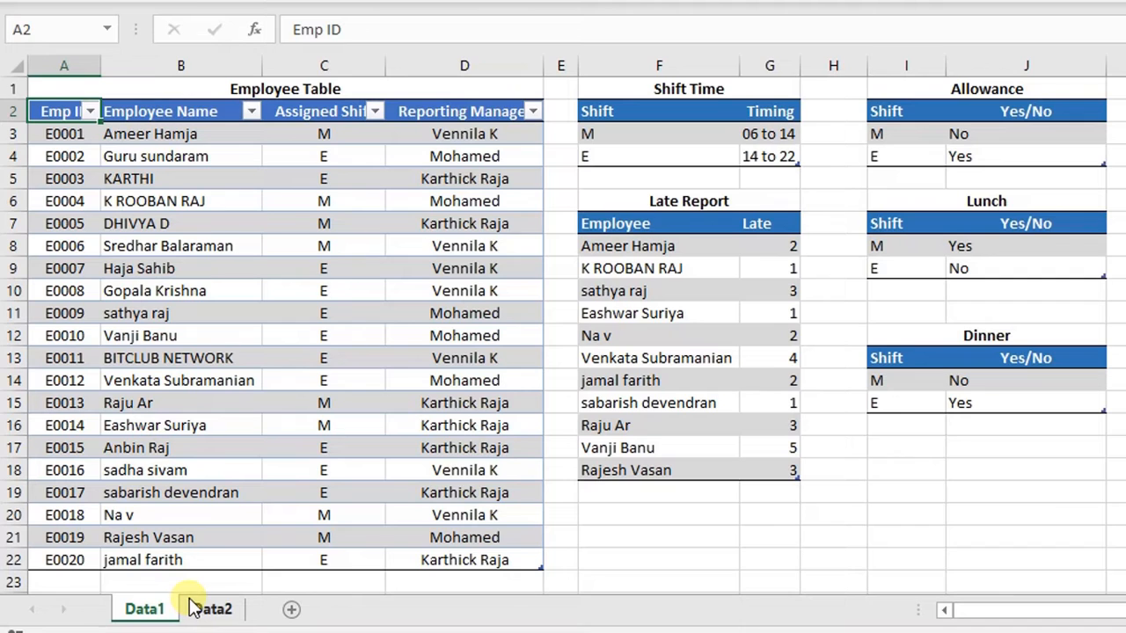
{"action": "left_click", "coordinate": [197, 610]}
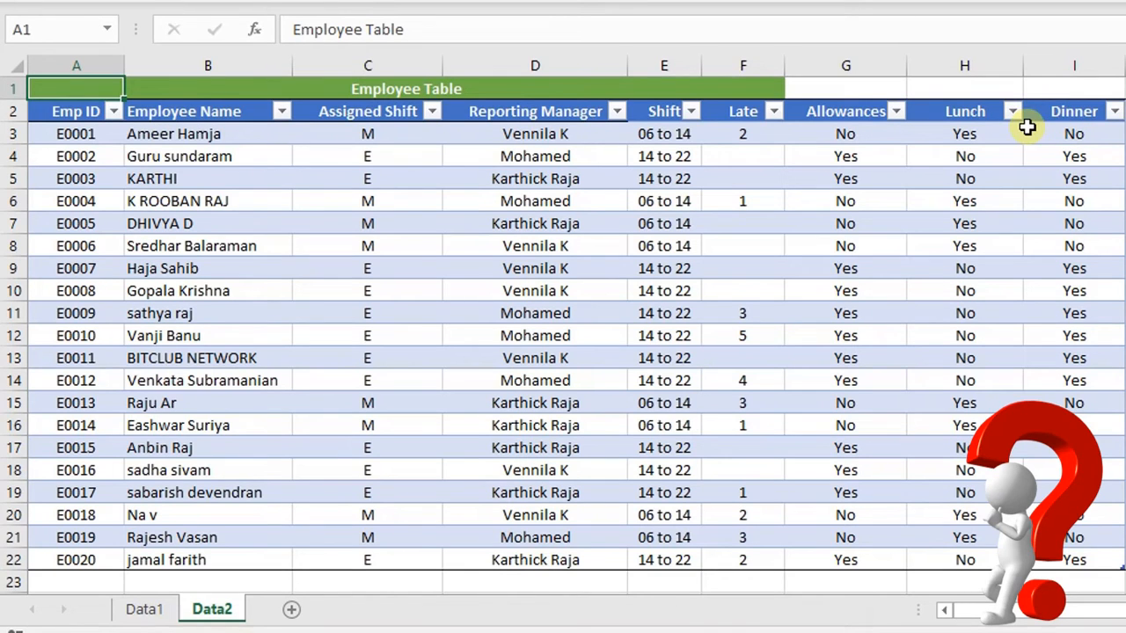
{"action": "left_click", "coordinate": [146, 606]}
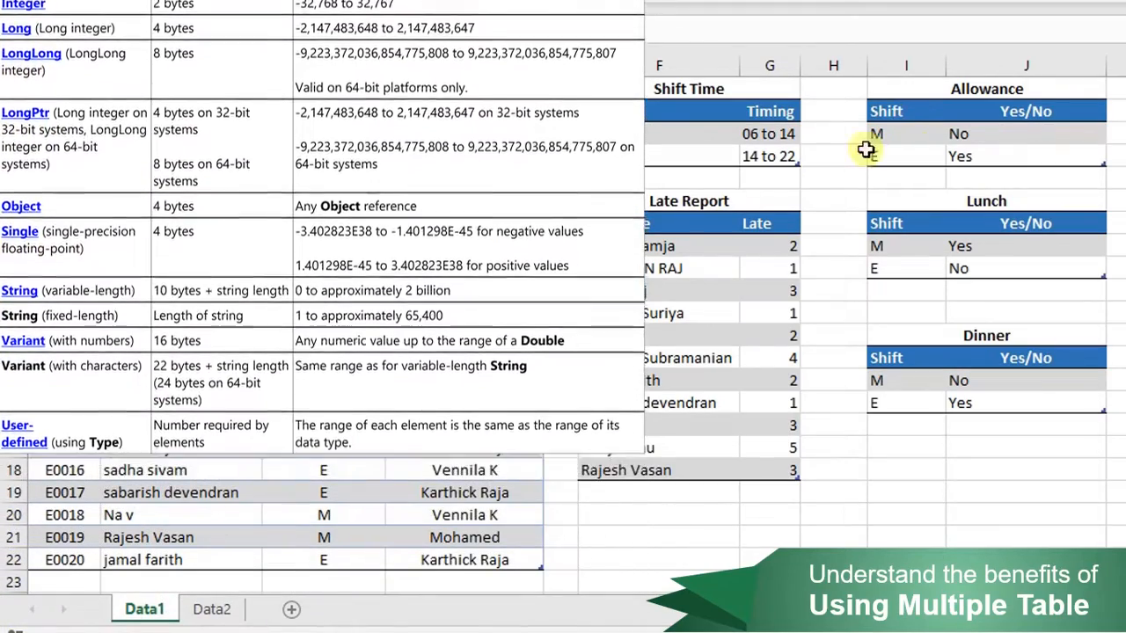
{"action": "left_click", "coordinate": [218, 610]}
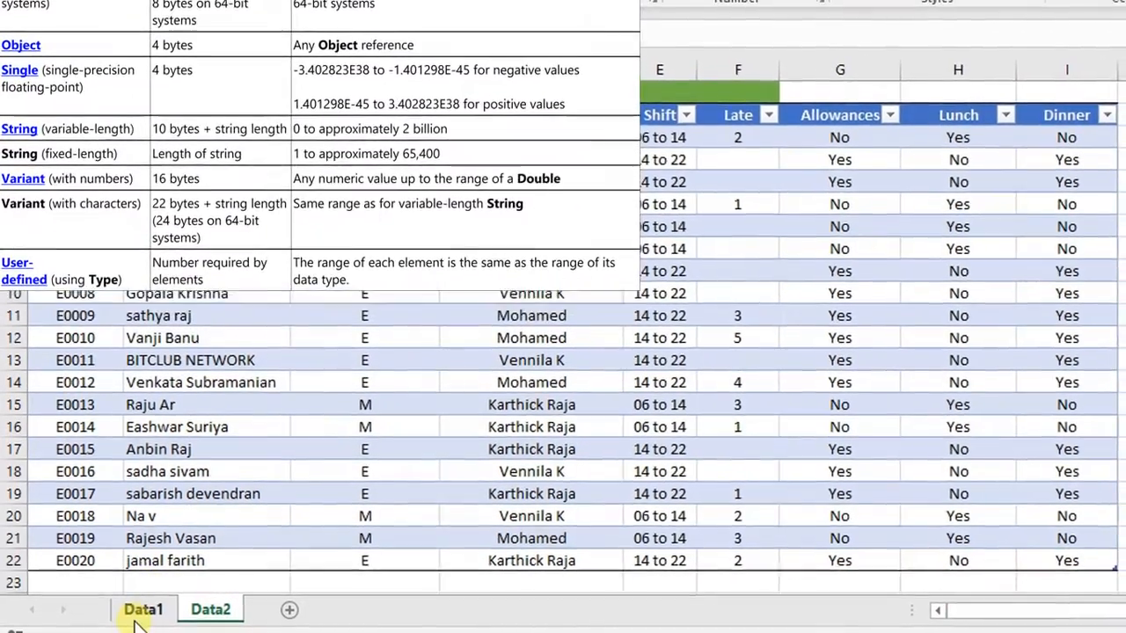
{"action": "left_click", "coordinate": [139, 613]}
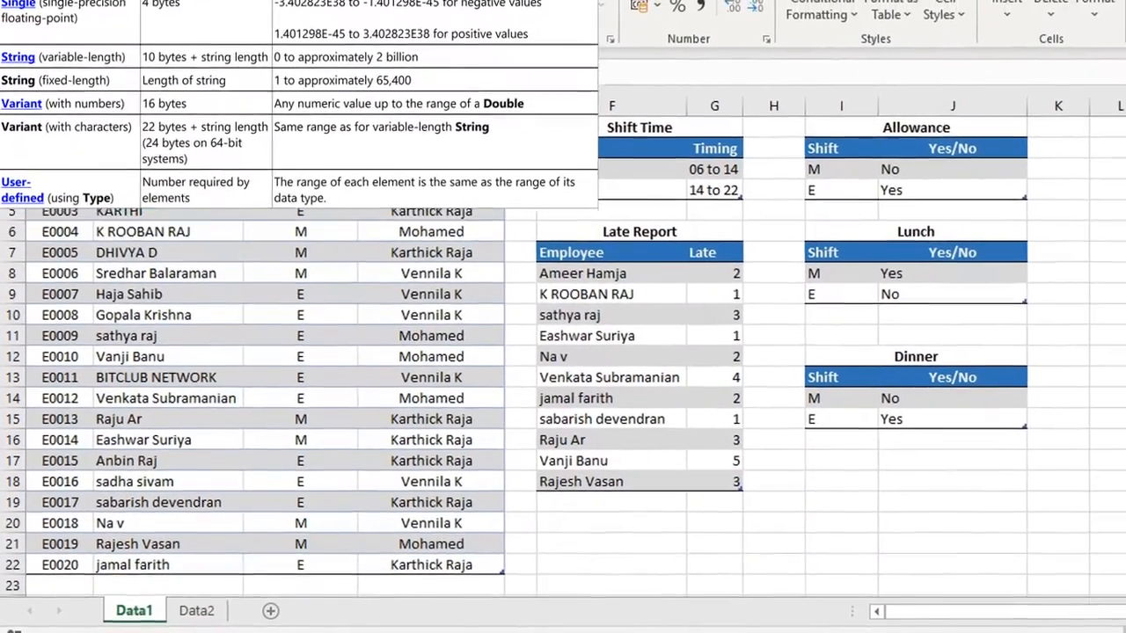
{"action": "left_click_drag", "start_coordinate": [59, 169], "coordinate": [394, 569]}
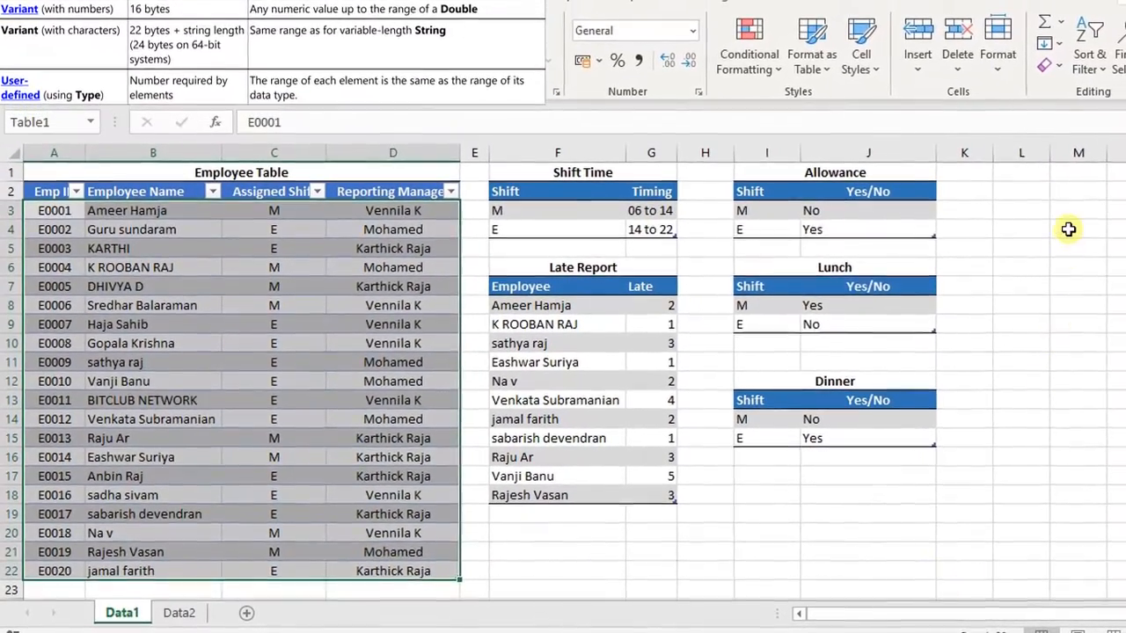
- Enter 80 in cell M4 and the formula +4*4 in cell M5 on Data1
{"action": "left_click", "coordinate": [1083, 223]}
{"action": "type", "text": "80"}
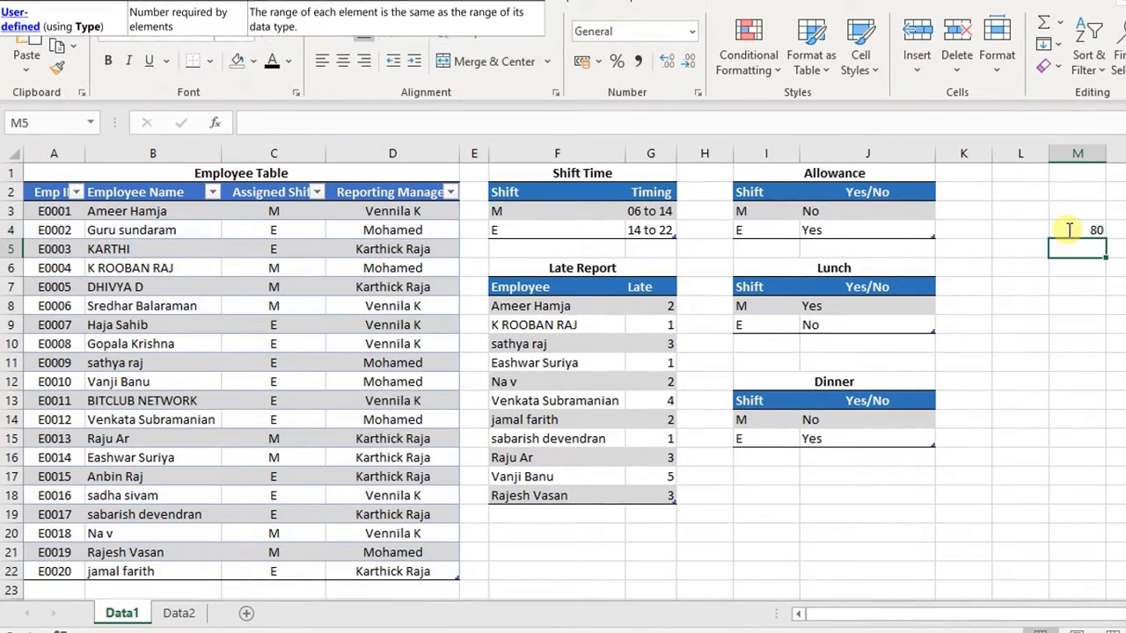
{"action": "left_click", "coordinate": [615, 229]}
{"action": "left_click", "coordinate": [756, 211]}
{"action": "left_click", "coordinate": [788, 305]}
{"action": "left_click", "coordinate": [1087, 249]}
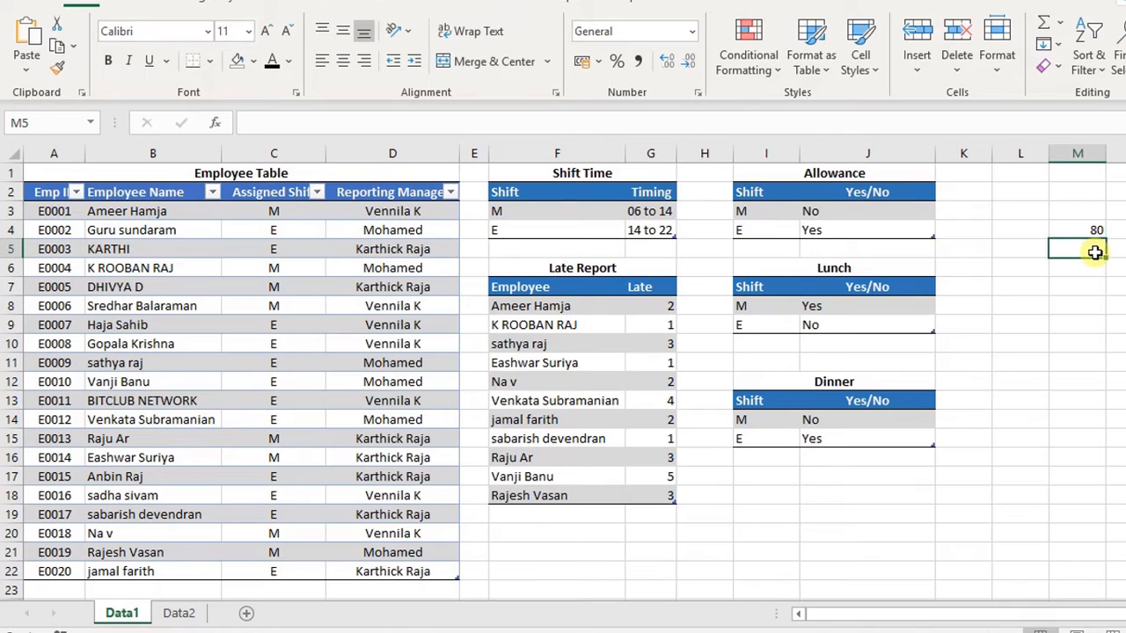
{"action": "type", "text": "+4*4"}
{"action": "key", "text": "Return"}
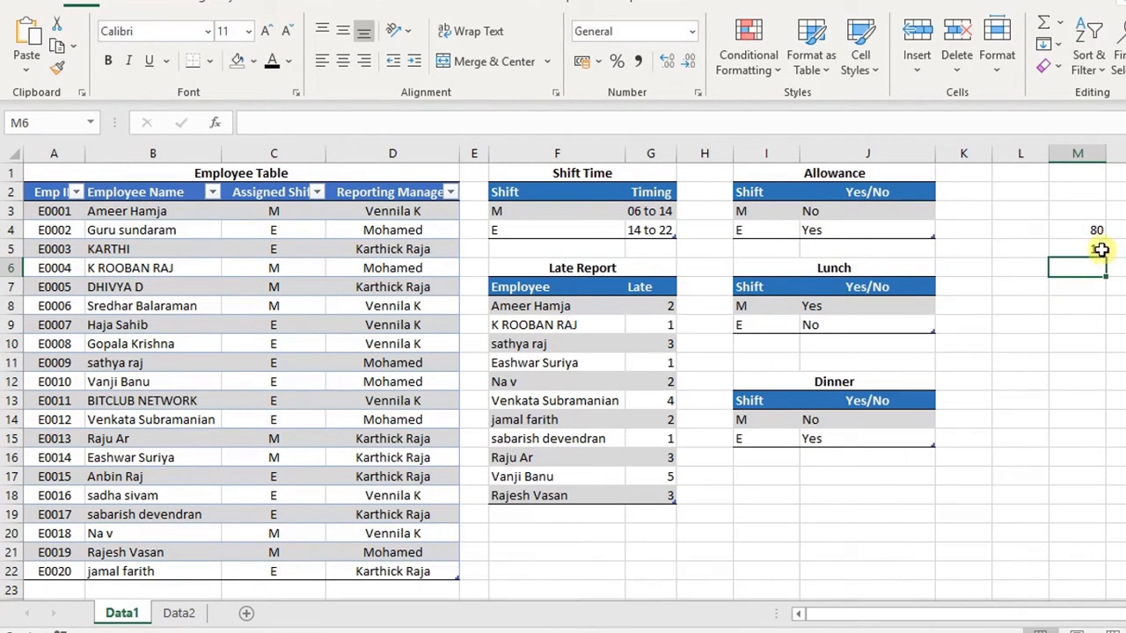
- Enter 22 in cell M6 and total M4:M6 with AutoSum in cell M7
{"action": "left_click", "coordinate": [638, 214]}
{"action": "left_click", "coordinate": [761, 215]}
{"action": "left_click", "coordinate": [736, 318]}
{"action": "left_click", "coordinate": [777, 428]}
{"action": "left_click_drag", "start_coordinate": [657, 306], "coordinate": [533, 489]}
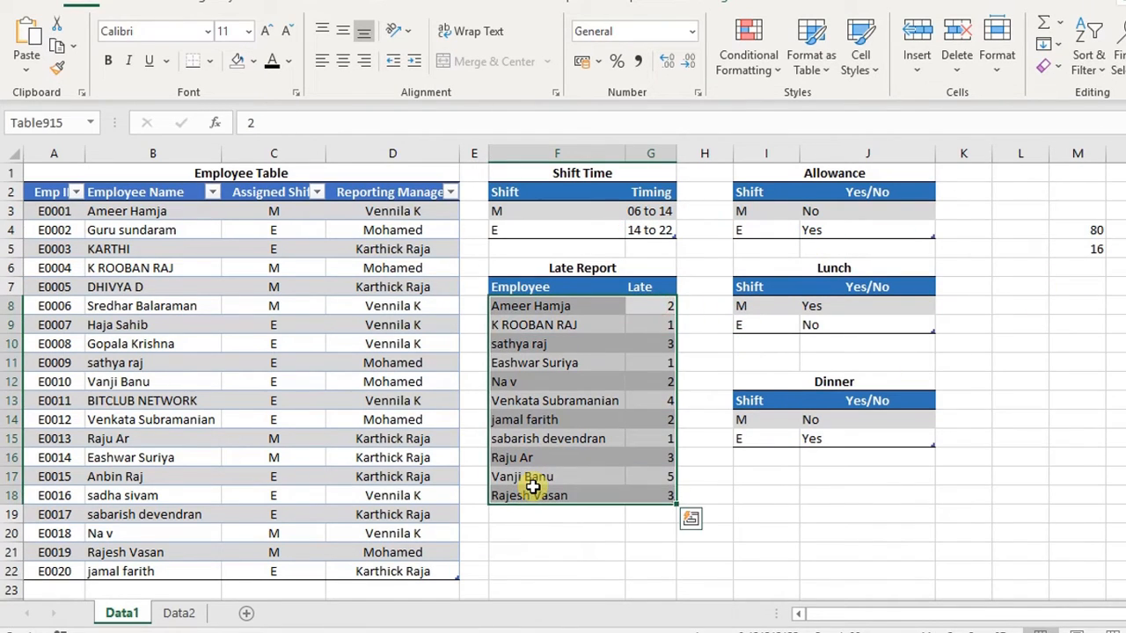
{"action": "left_click", "coordinate": [1096, 264]}
{"action": "type", "text": "22"}
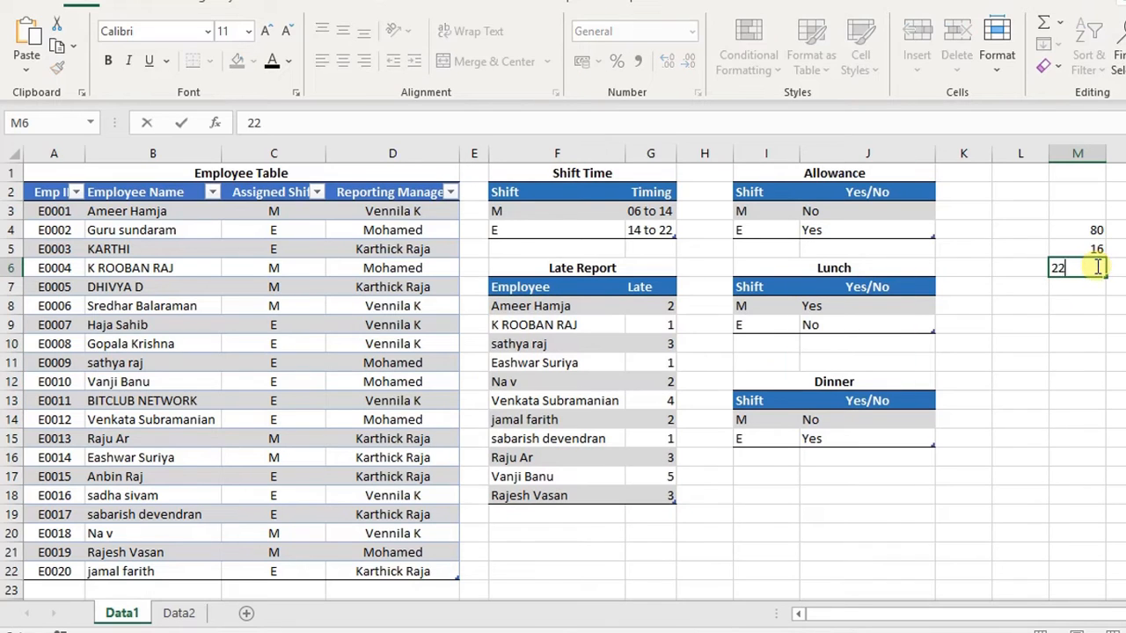
{"action": "key", "text": "Return"}
{"action": "key", "text": "alt+equal"}
{"action": "key", "text": "Return"}
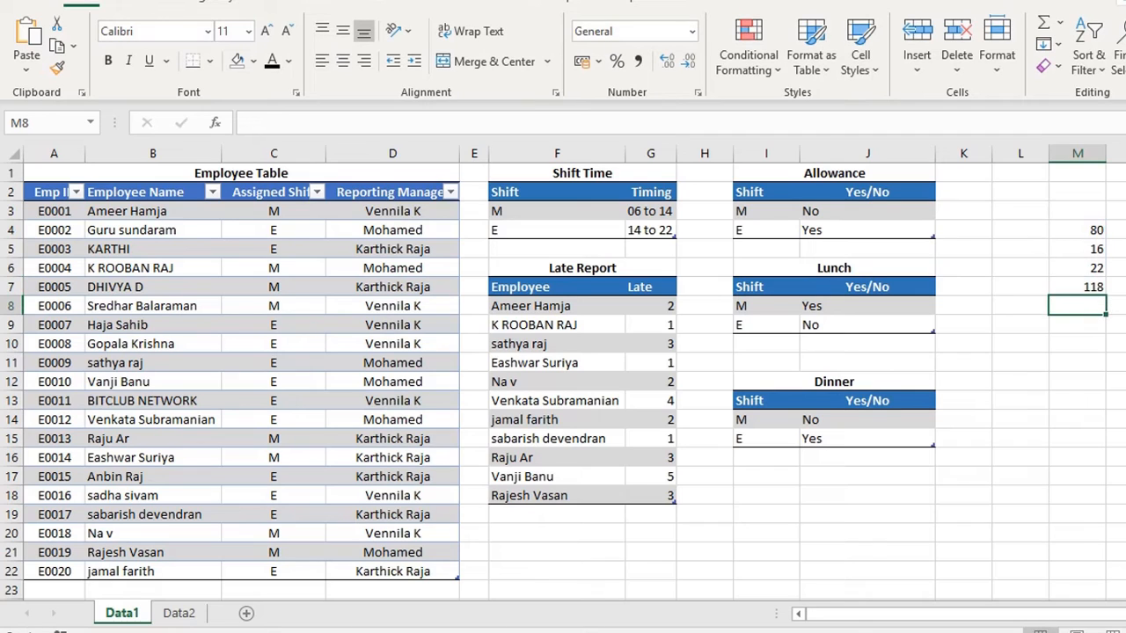
- Fill the total cell M7 with yellow
{"action": "left_click", "coordinate": [1088, 285]}
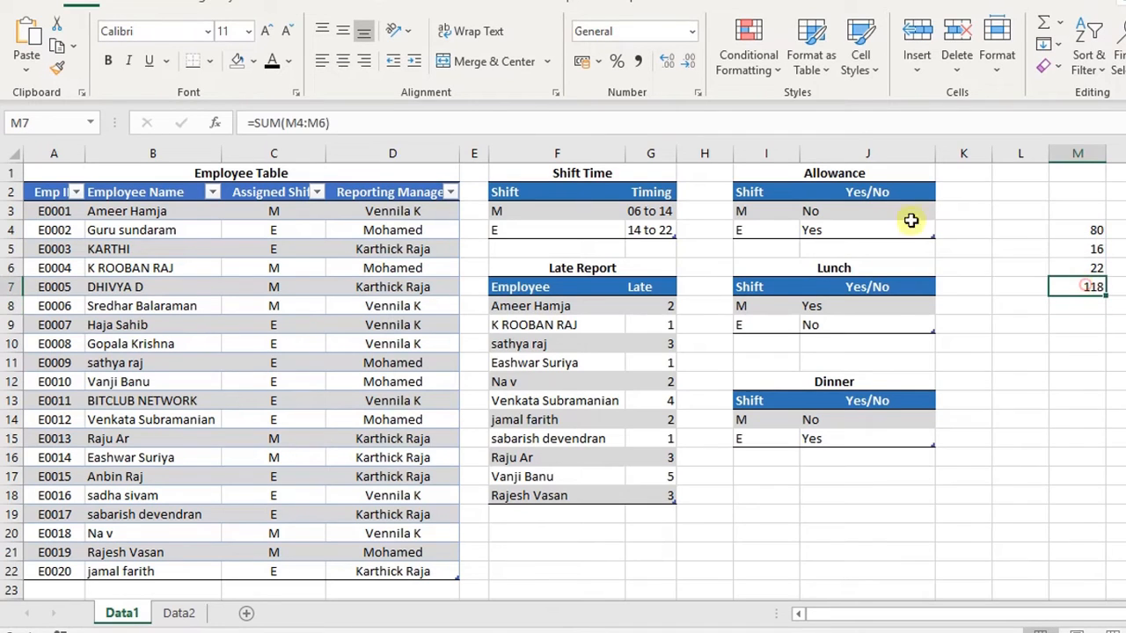
{"action": "left_click", "coordinate": [255, 63]}
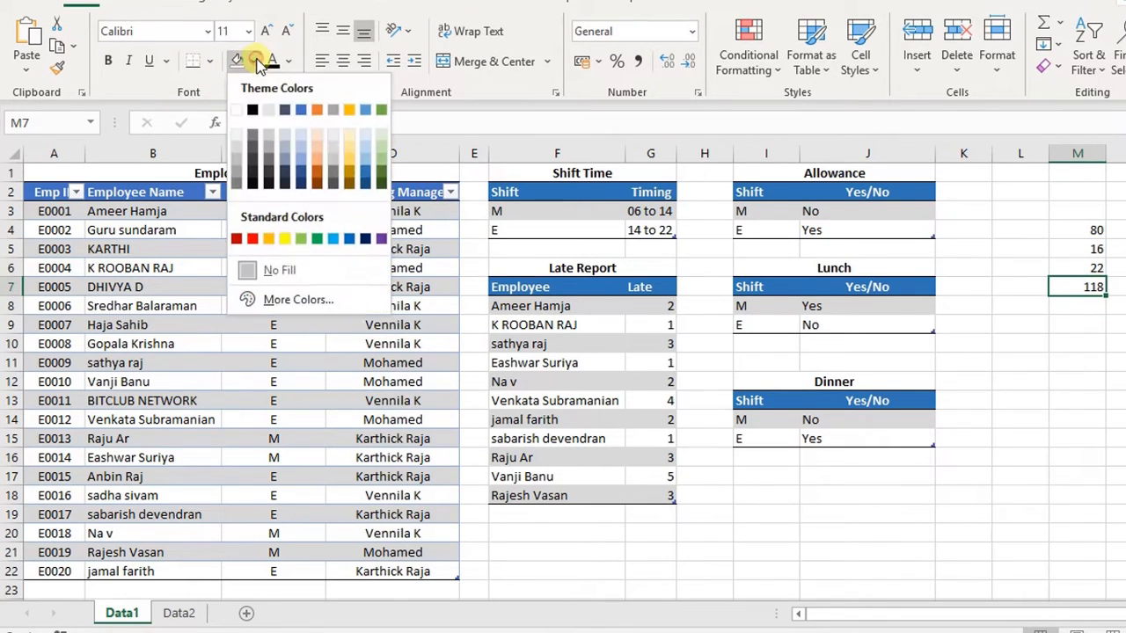
{"action": "left_click", "coordinate": [284, 238]}
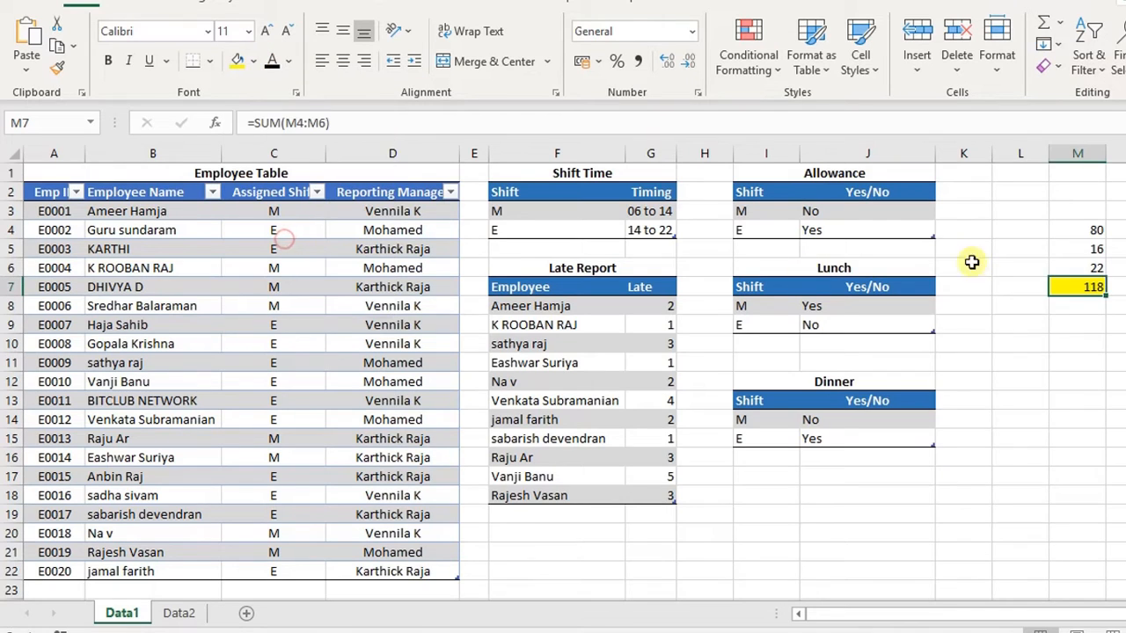
{"action": "left_click", "coordinate": [972, 247]}
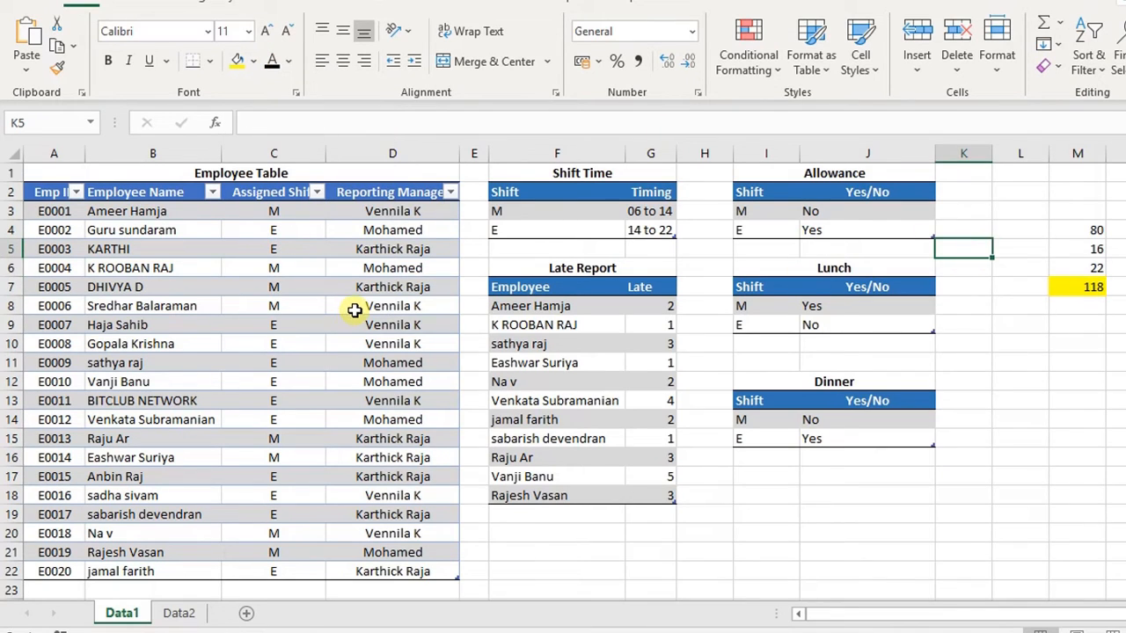
- On the Data2 sheet, enter the formula +20*9 in cell K3 and fill it yellow
{"action": "left_click", "coordinate": [178, 613]}
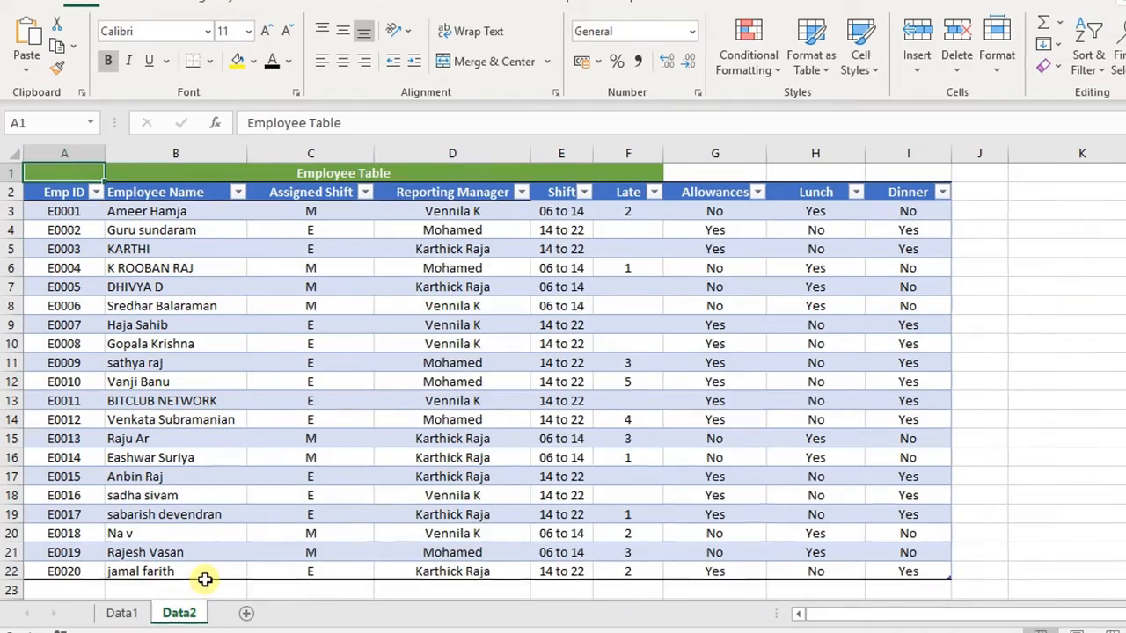
{"action": "left_click_drag", "start_coordinate": [69, 211], "coordinate": [66, 571]}
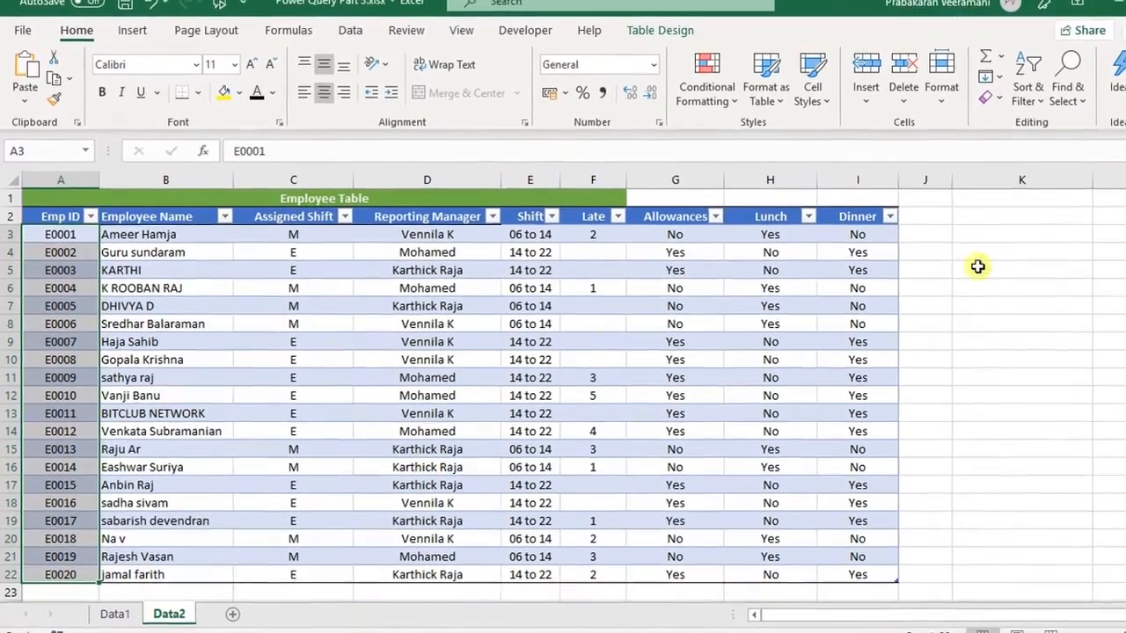
{"action": "left_click", "coordinate": [1004, 224]}
{"action": "type", "text": "+20*"}
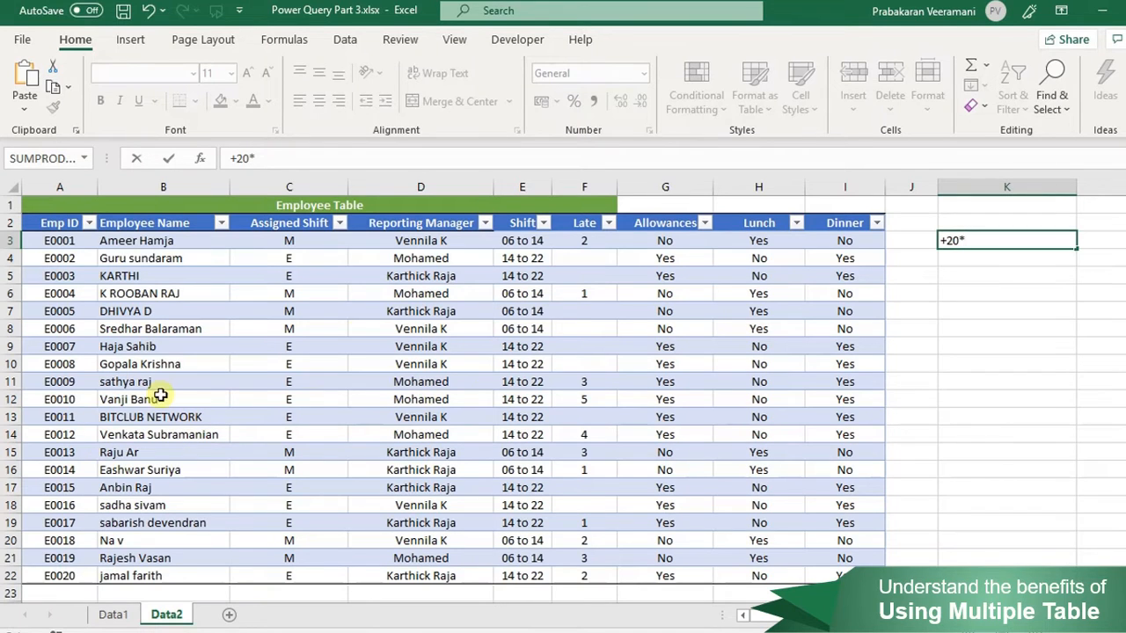
{"action": "type", "text": "9"}
{"action": "key", "text": "Return"}
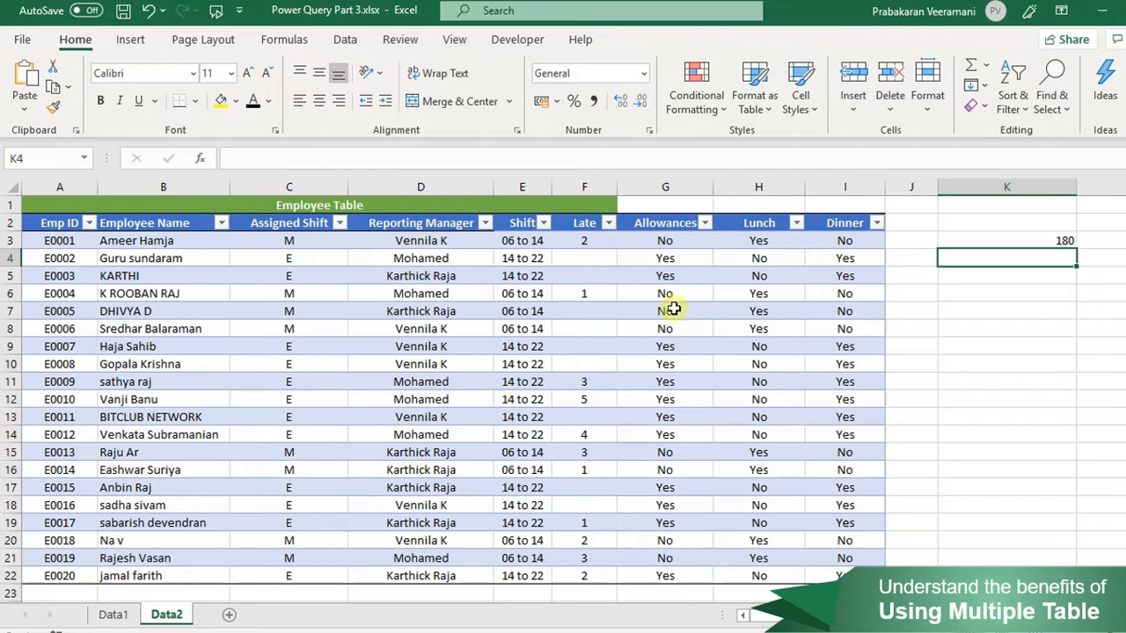
{"action": "left_click", "coordinate": [1065, 243]}
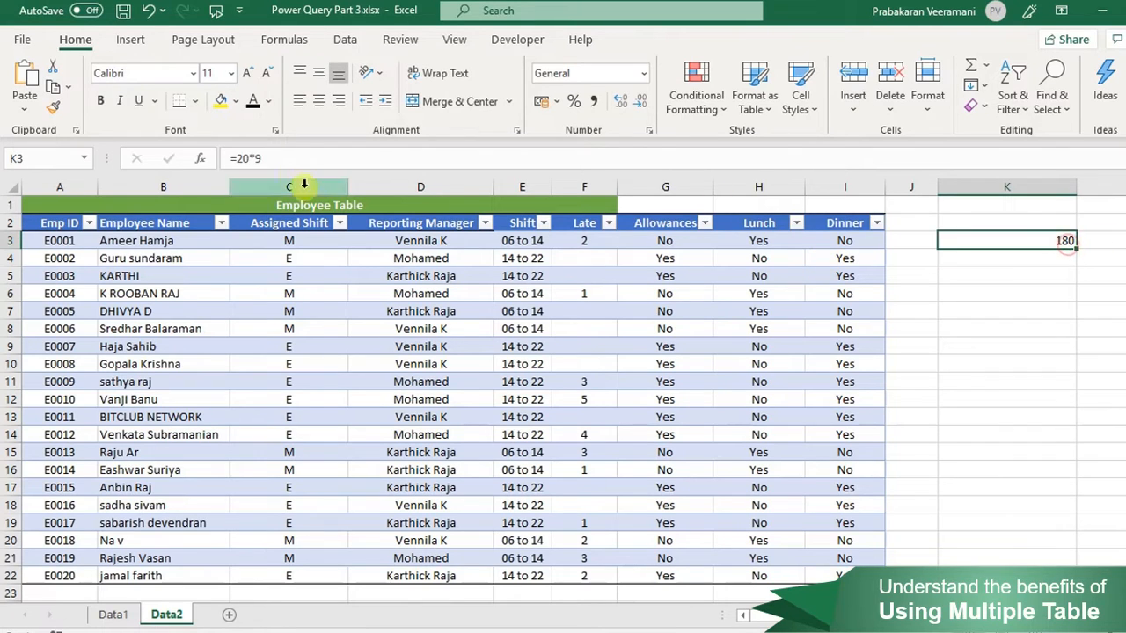
{"action": "left_click", "coordinate": [222, 101]}
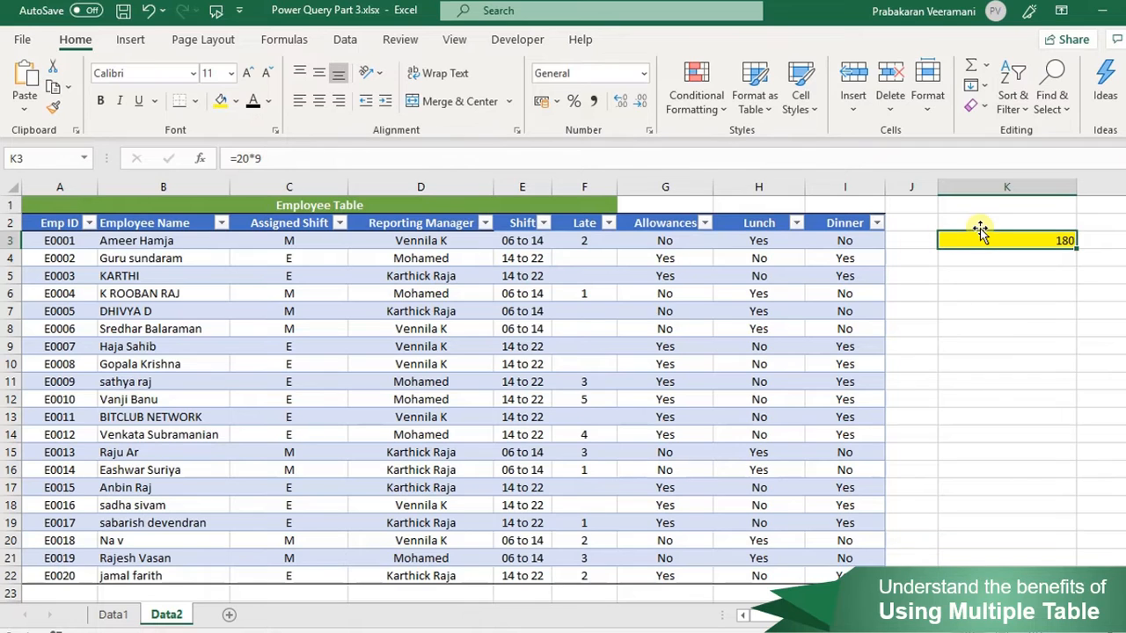
- Flip between the Data1 and Data2 sheets to compare the calculated cells
{"action": "left_click", "coordinate": [118, 614]}
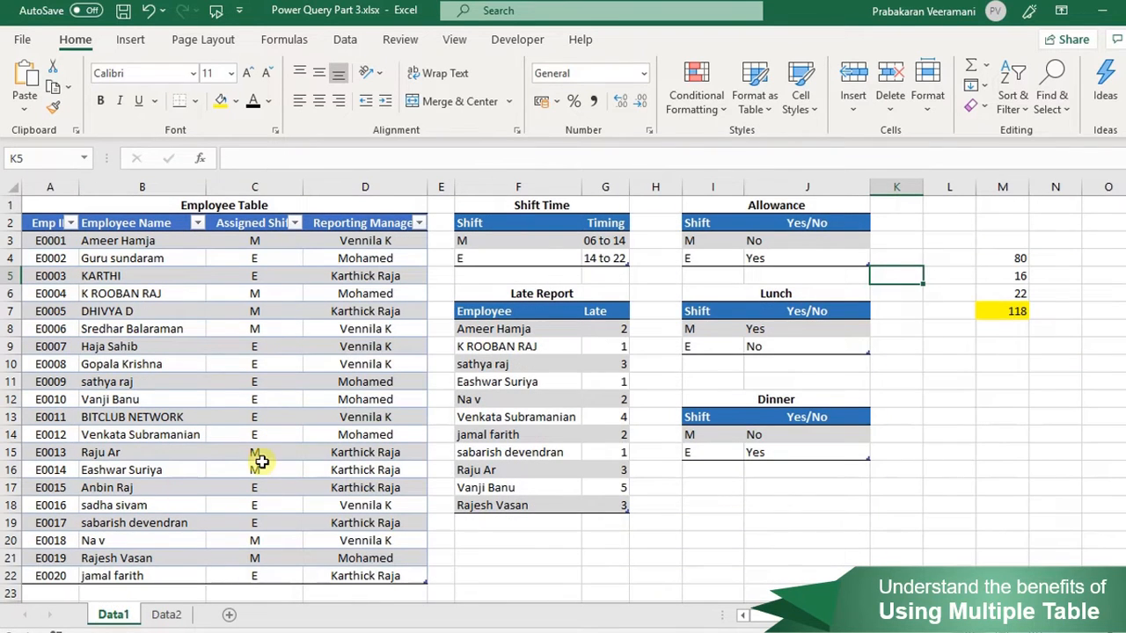
{"action": "left_click", "coordinate": [166, 614]}
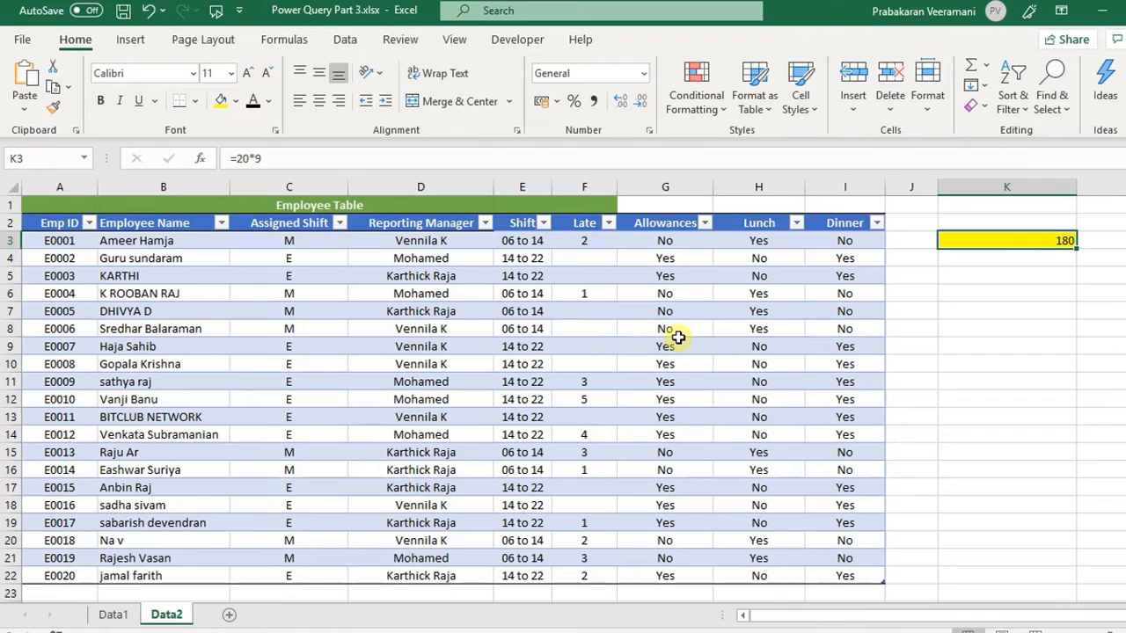
{"action": "left_click", "coordinate": [115, 614]}
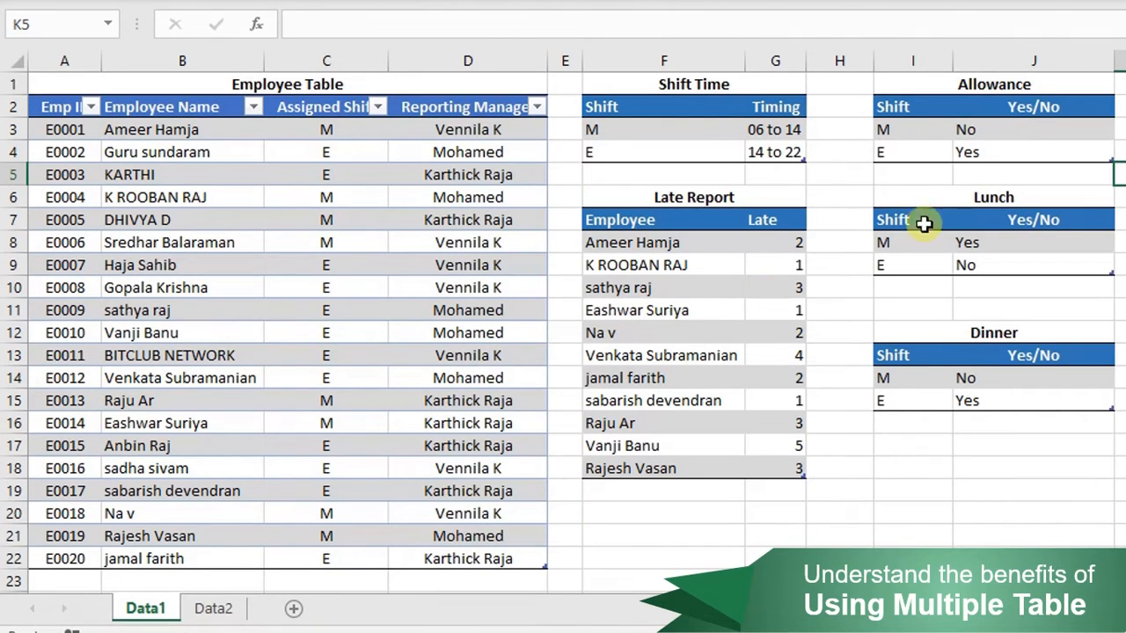
{"action": "left_click", "coordinate": [234, 605]}
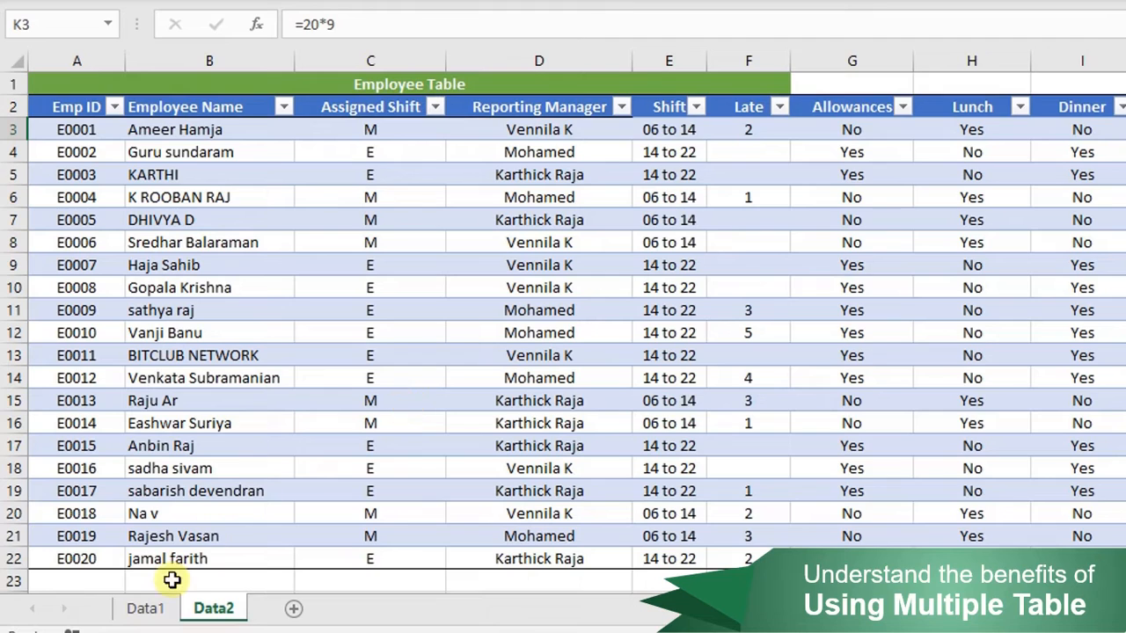
{"action": "left_click", "coordinate": [145, 609]}
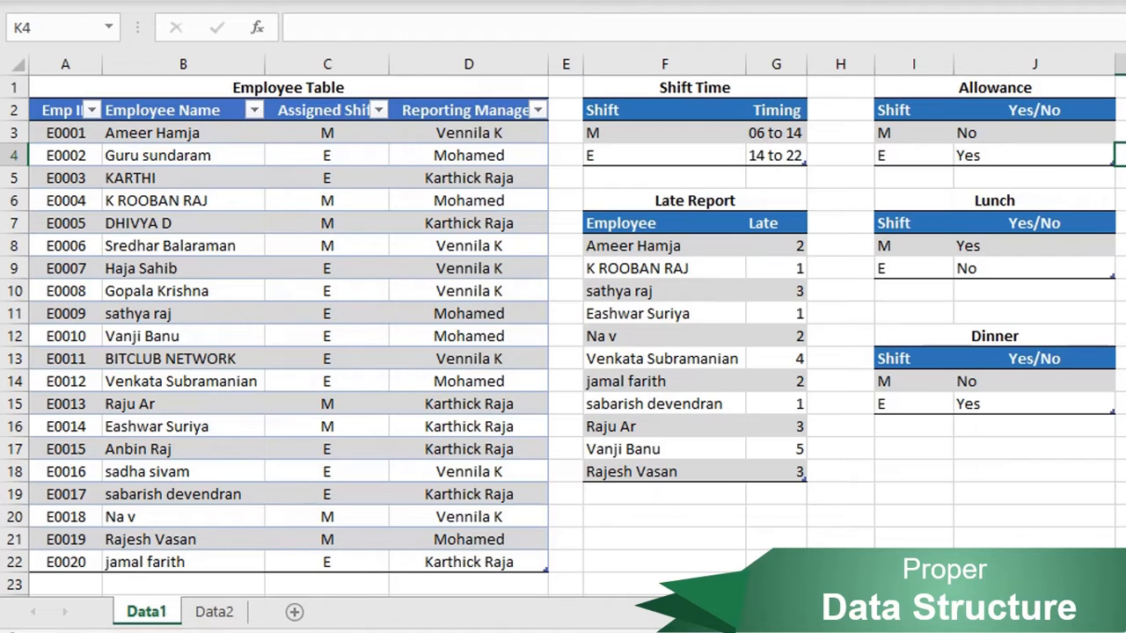
- Inspect the Employee Table, Shift Time, Late Report, Allowance and Lunch tables on Data1
{"action": "left_click_drag", "start_coordinate": [508, 111], "coordinate": [60, 557]}
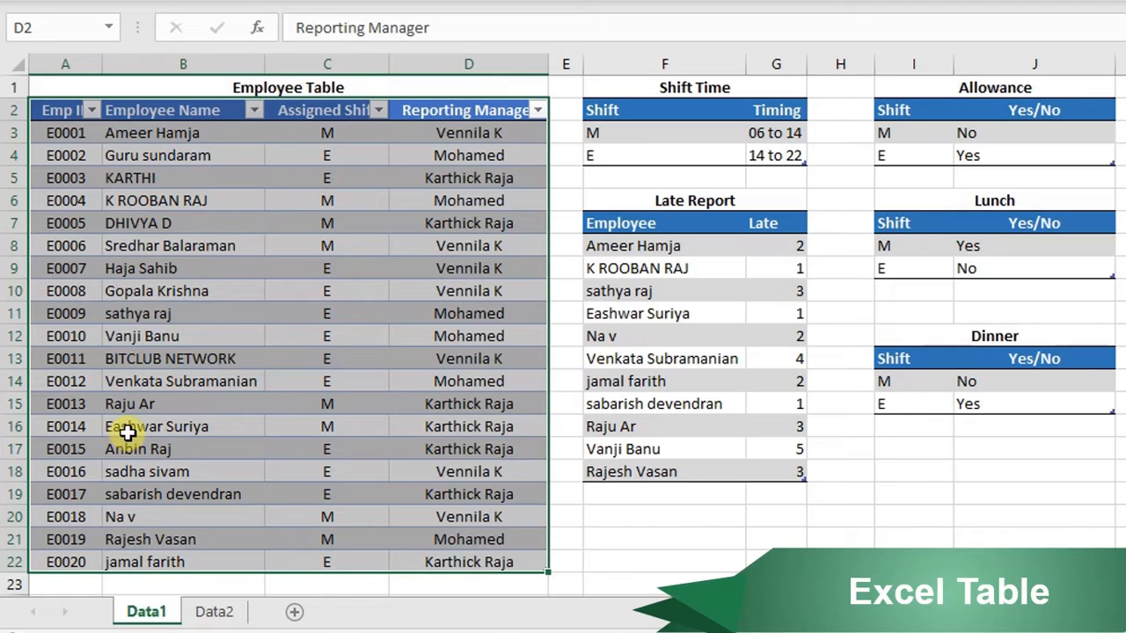
{"action": "left_click", "coordinate": [314, 221]}
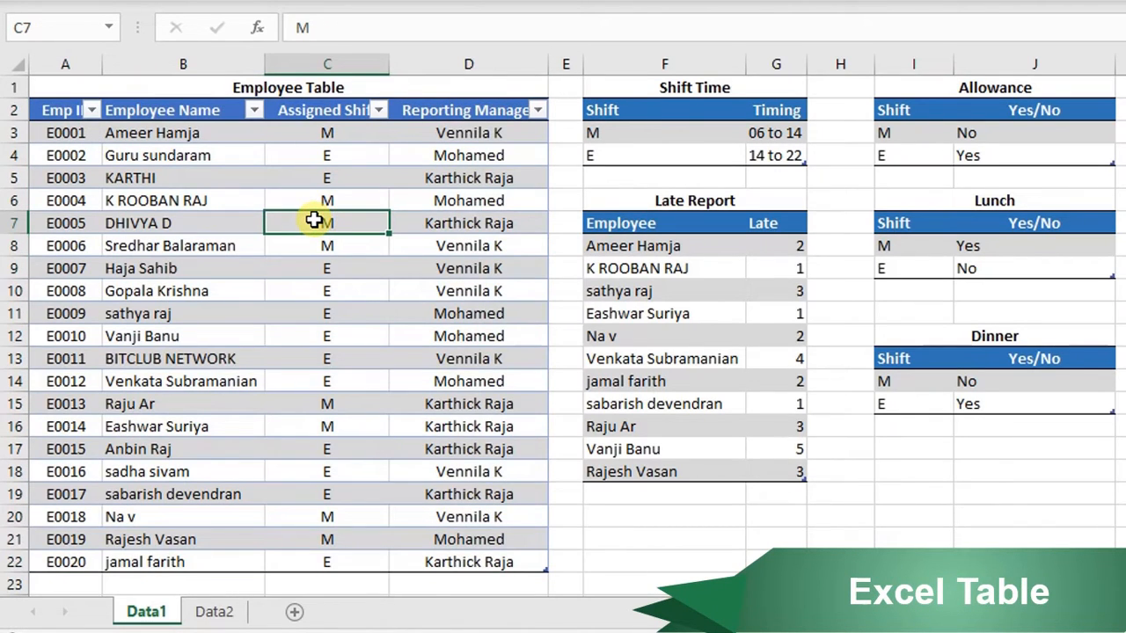
{"action": "left_click", "coordinate": [326, 195]}
{"action": "left_click", "coordinate": [624, 139]}
{"action": "left_click", "coordinate": [962, 132]}
{"action": "left_click", "coordinate": [963, 229]}
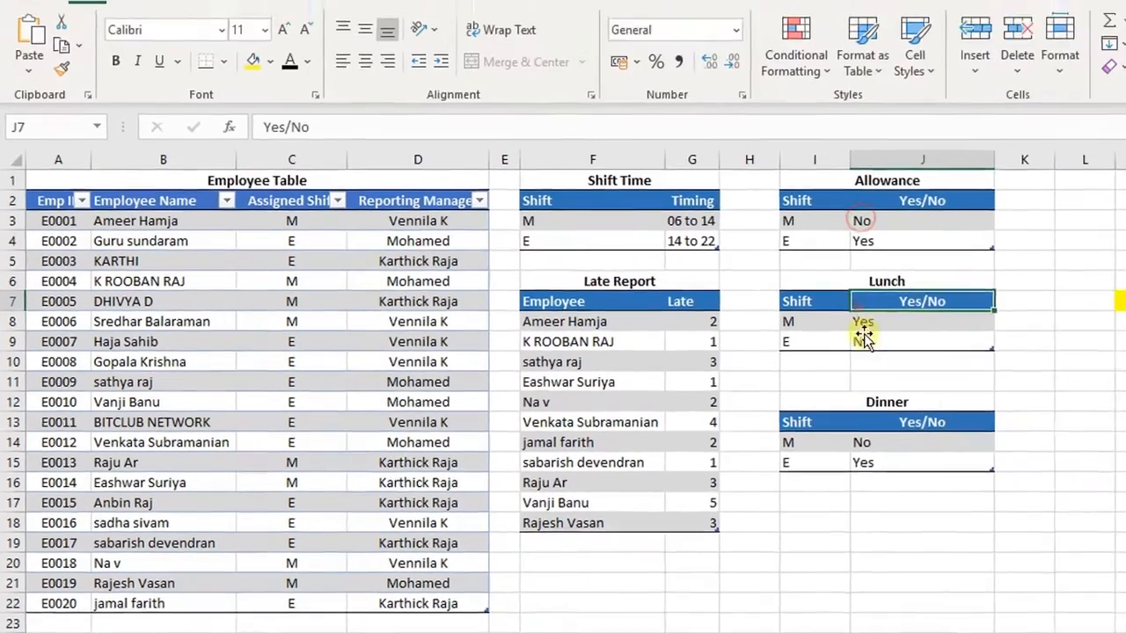
{"action": "left_click", "coordinate": [647, 434]}
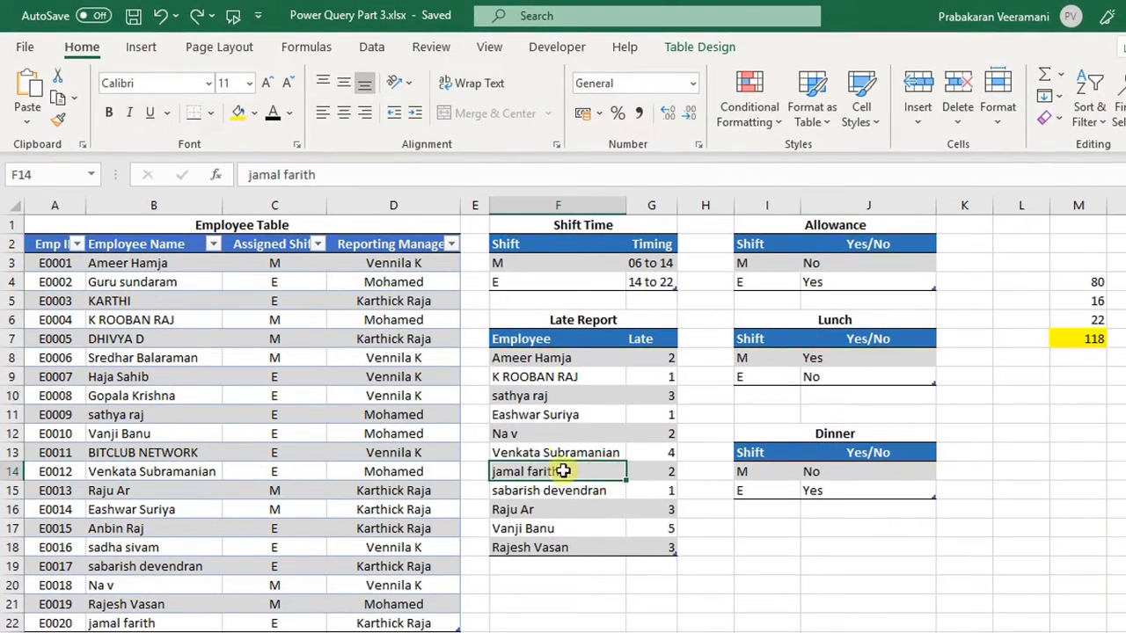
{"action": "left_click", "coordinate": [664, 607]}
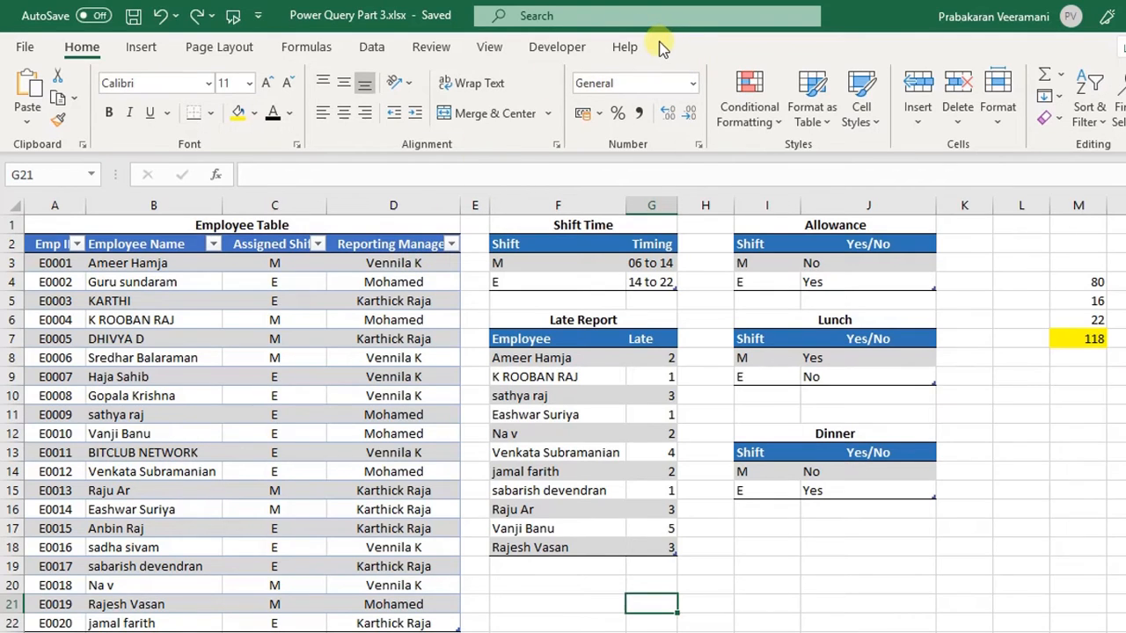
{"action": "left_click", "coordinate": [399, 261]}
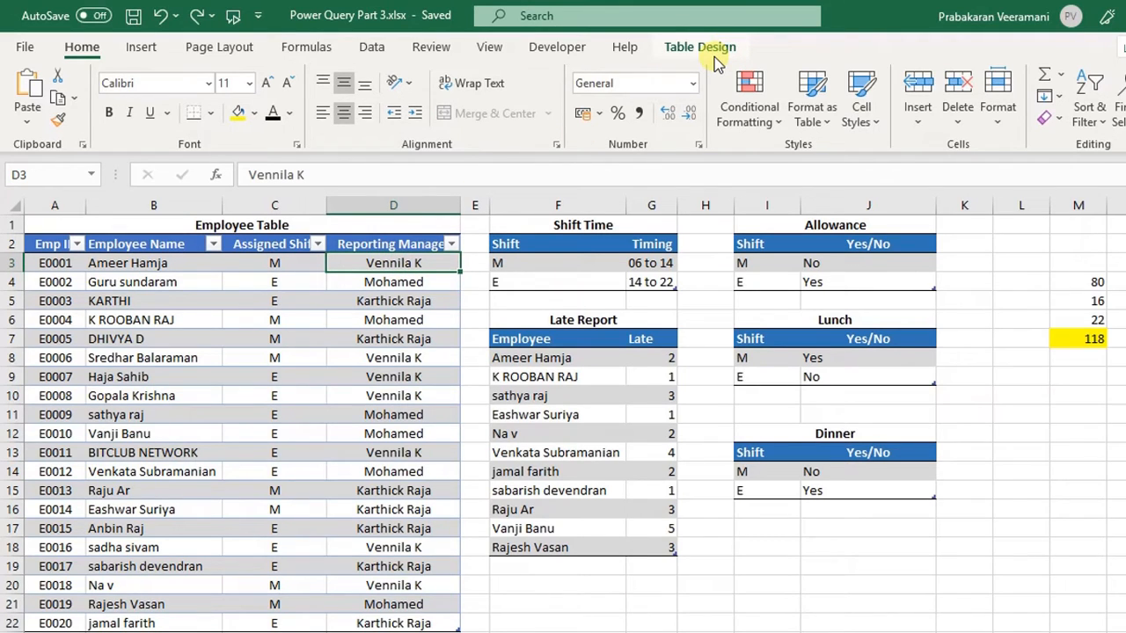
- Rename the employee table EmpTable
{"action": "left_click", "coordinate": [704, 47]}
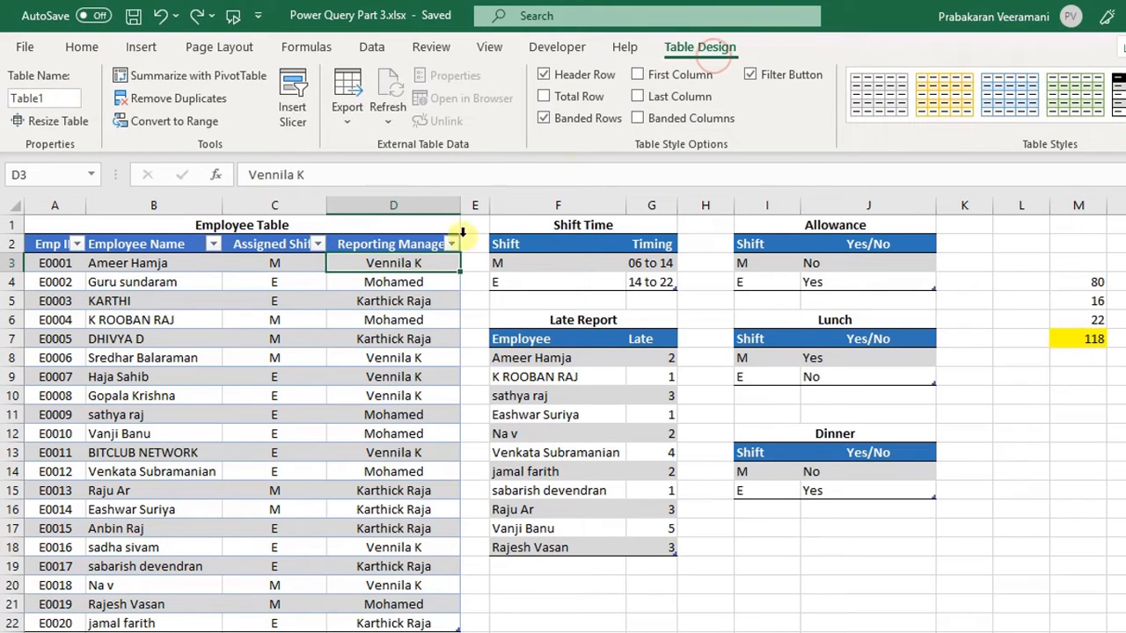
{"action": "left_click", "coordinate": [393, 297]}
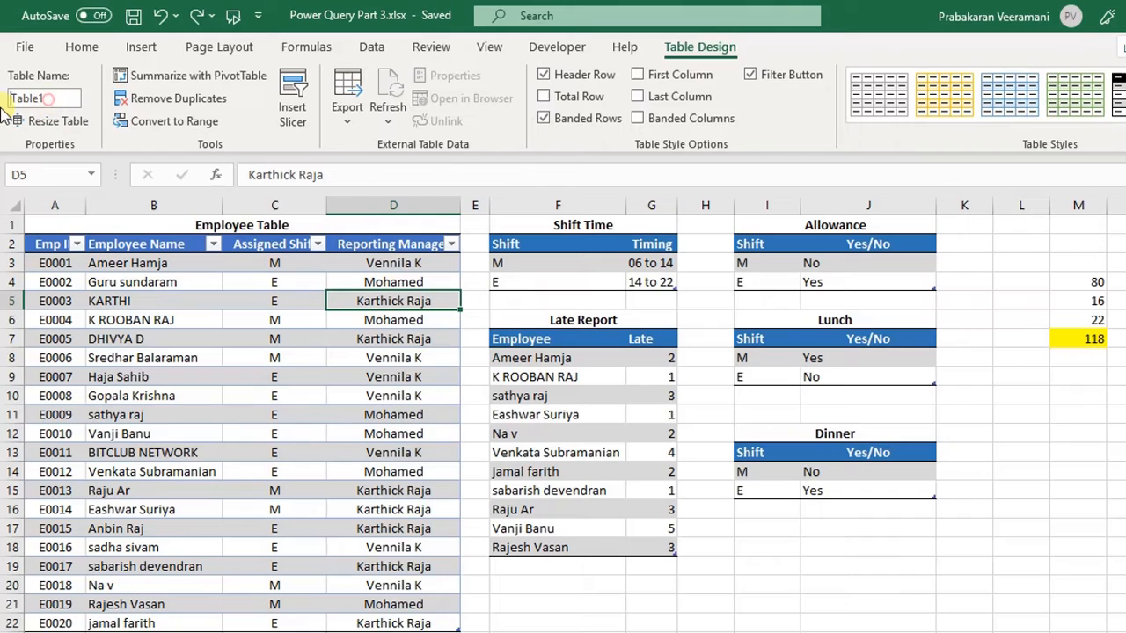
{"action": "left_click", "coordinate": [26, 99]}
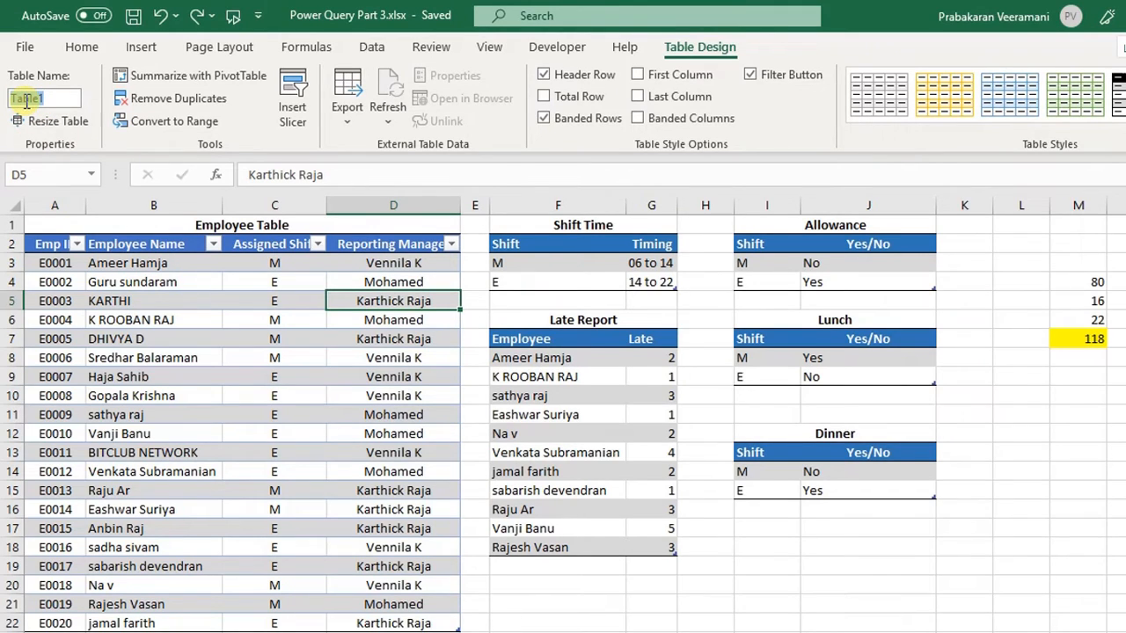
{"action": "type", "text": "Emp"}
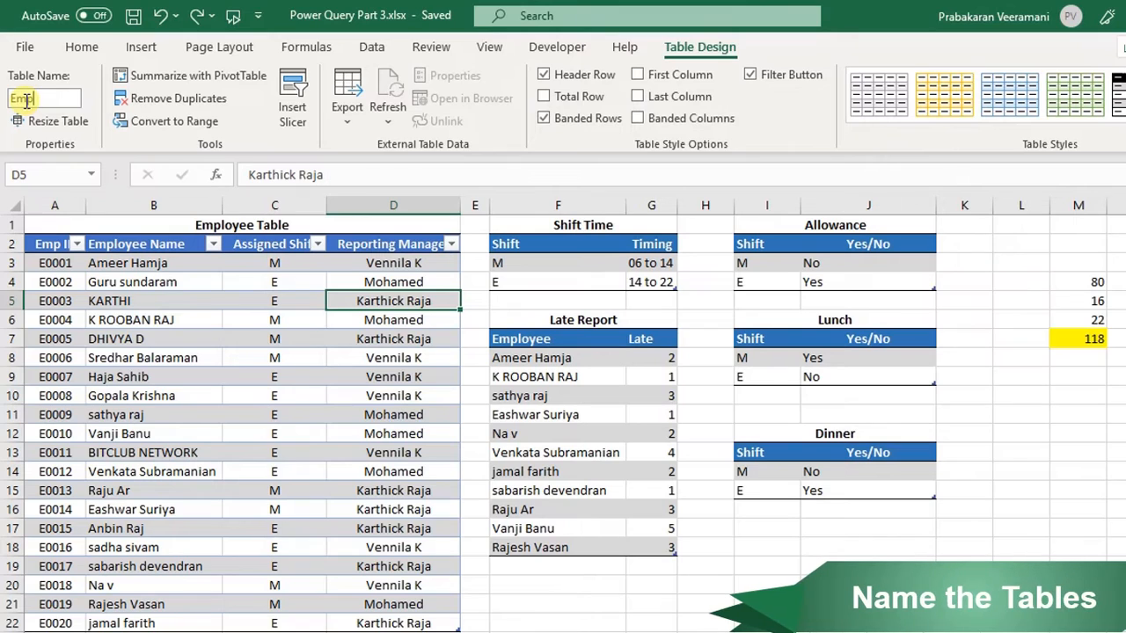
{"action": "type", "text": "Table"}
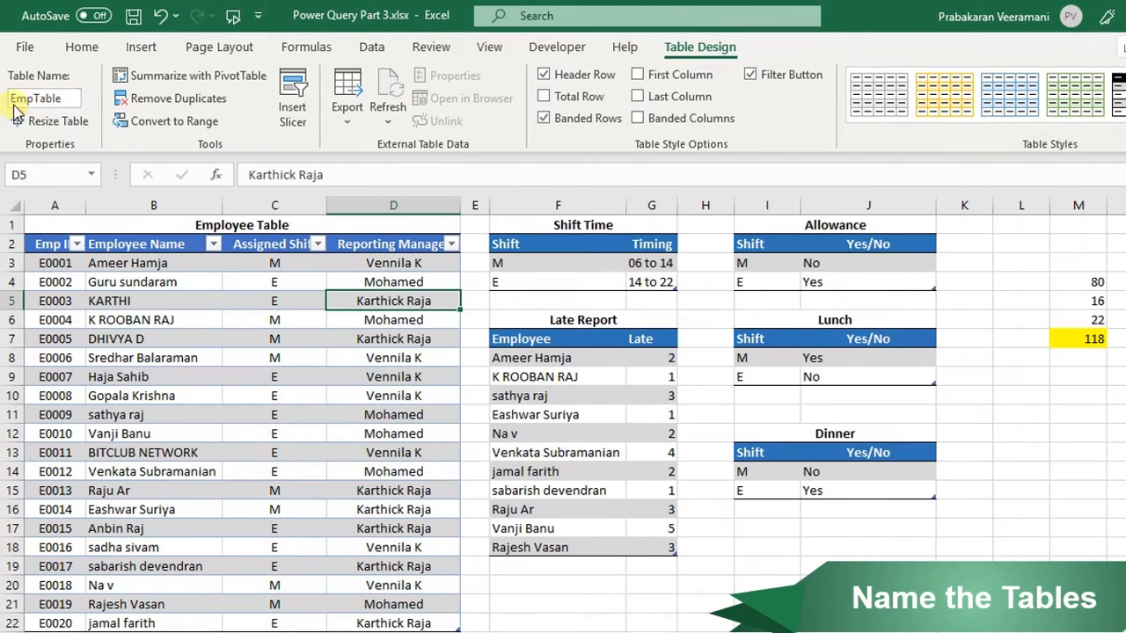
- Rename the Shift Time table Shift
{"action": "left_click", "coordinate": [546, 263]}
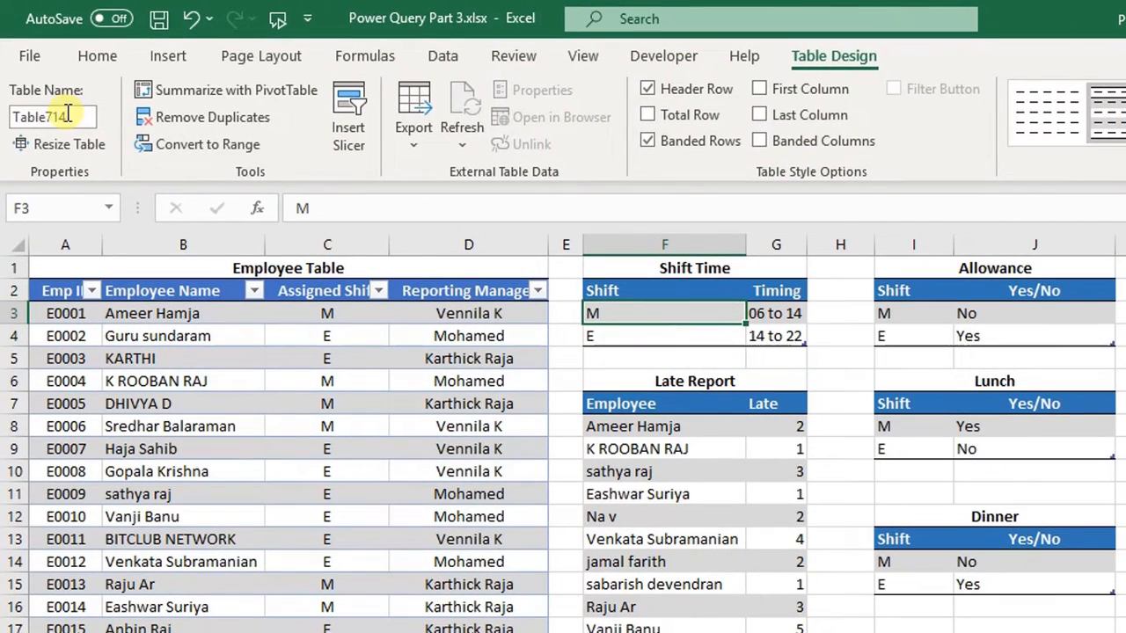
{"action": "left_click", "coordinate": [55, 99]}
{"action": "type", "text": "Shift"}
{"action": "key", "text": "Return"}
- Rename the allowance table Allowance
{"action": "left_click", "coordinate": [957, 312]}
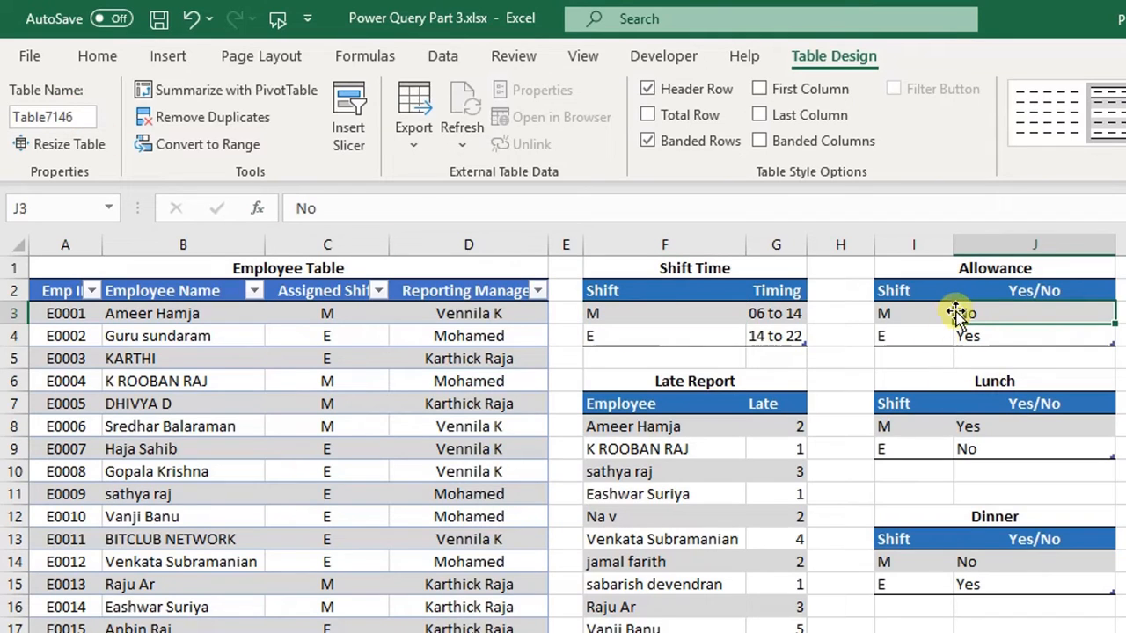
{"action": "left_click", "coordinate": [74, 114]}
{"action": "type", "text": "Allowance"}
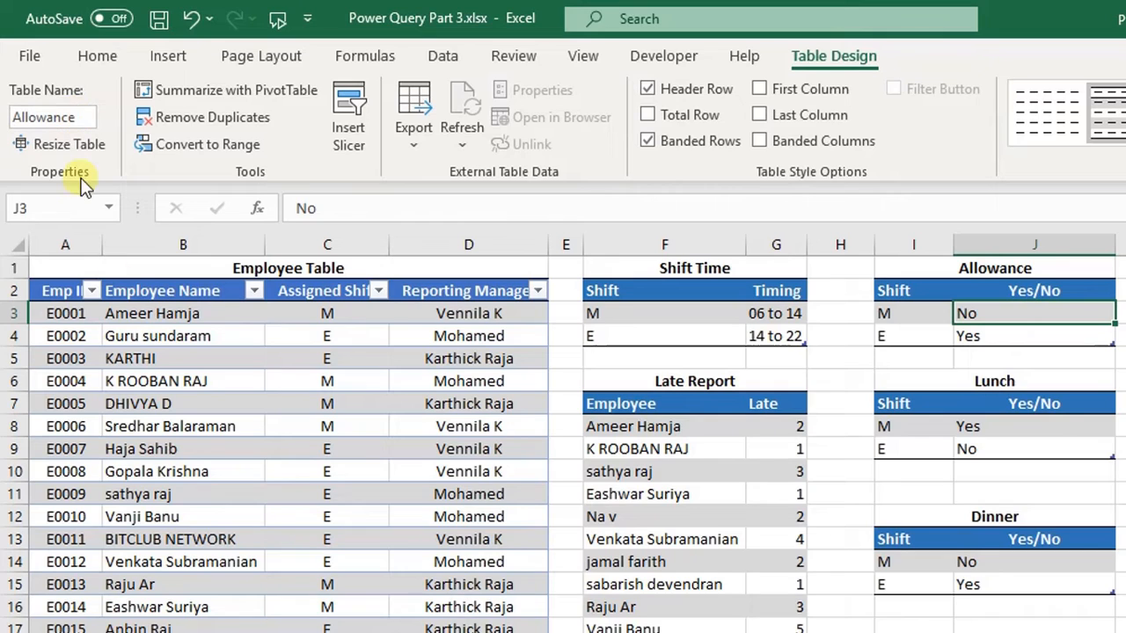
- Rename the Late Report table Late
{"action": "left_click", "coordinate": [634, 448]}
{"action": "left_click", "coordinate": [46, 117]}
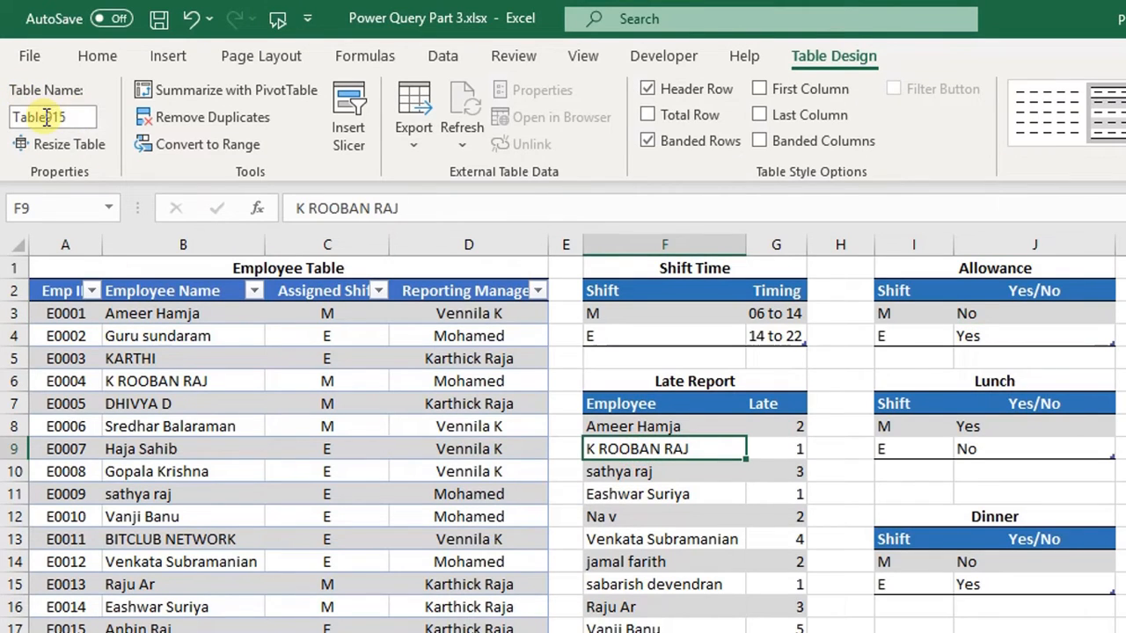
{"action": "type", "text": "Late"}
{"action": "key", "text": "Return"}
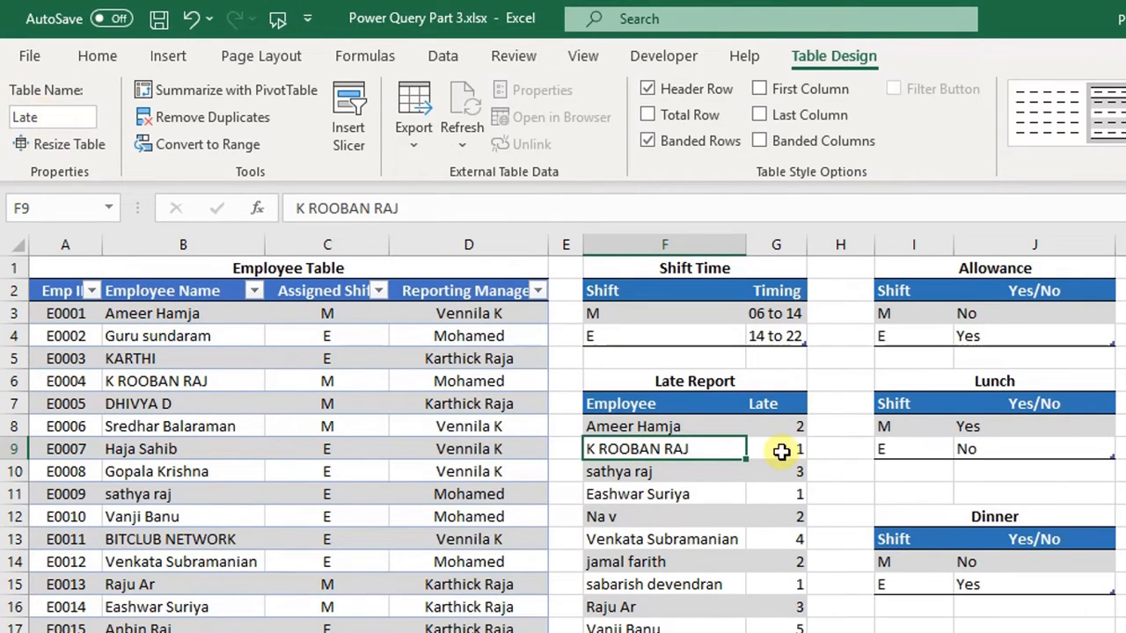
- Rename the lunch table Lunch
{"action": "left_click", "coordinate": [988, 442]}
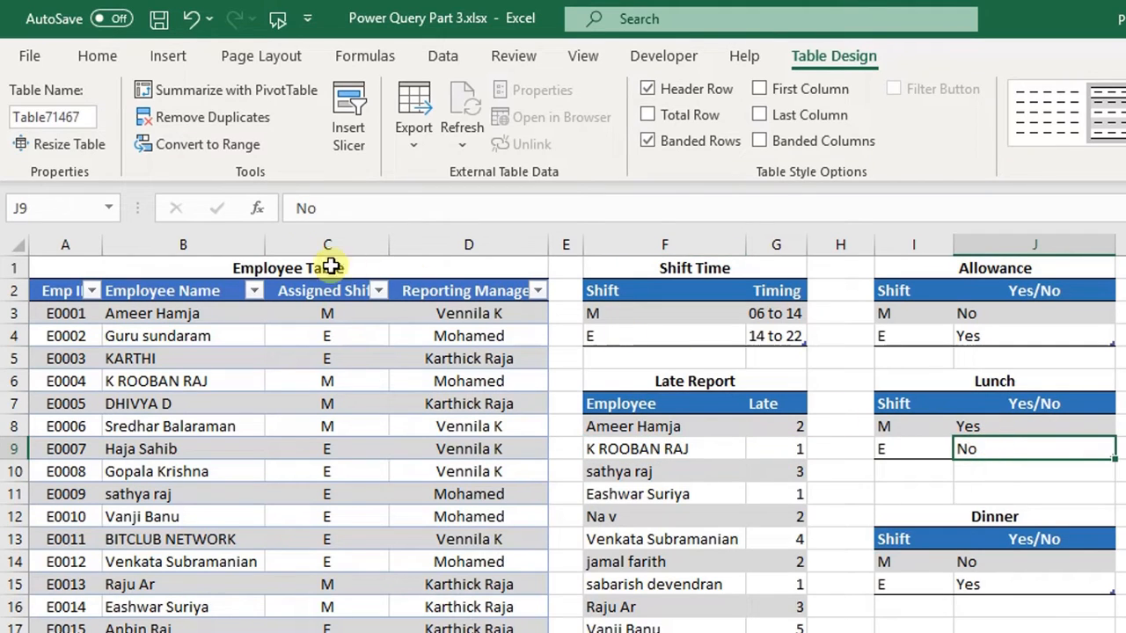
{"action": "left_click", "coordinate": [62, 115]}
{"action": "type", "text": "Lunch"}
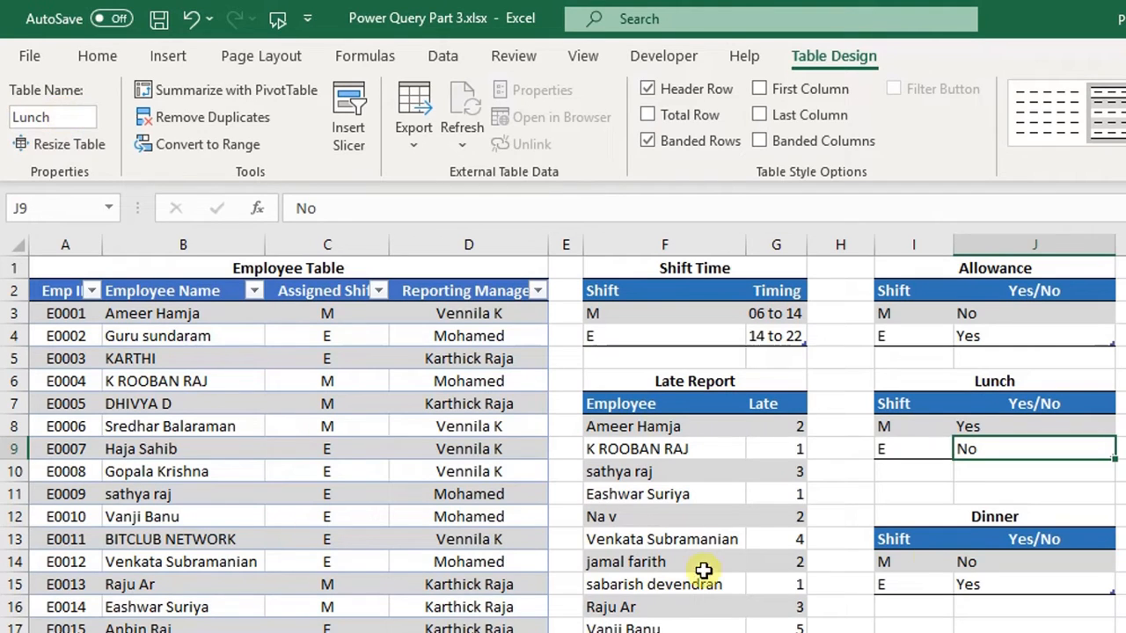
- Rename the dinner table Dinner
{"action": "left_click", "coordinate": [937, 550]}
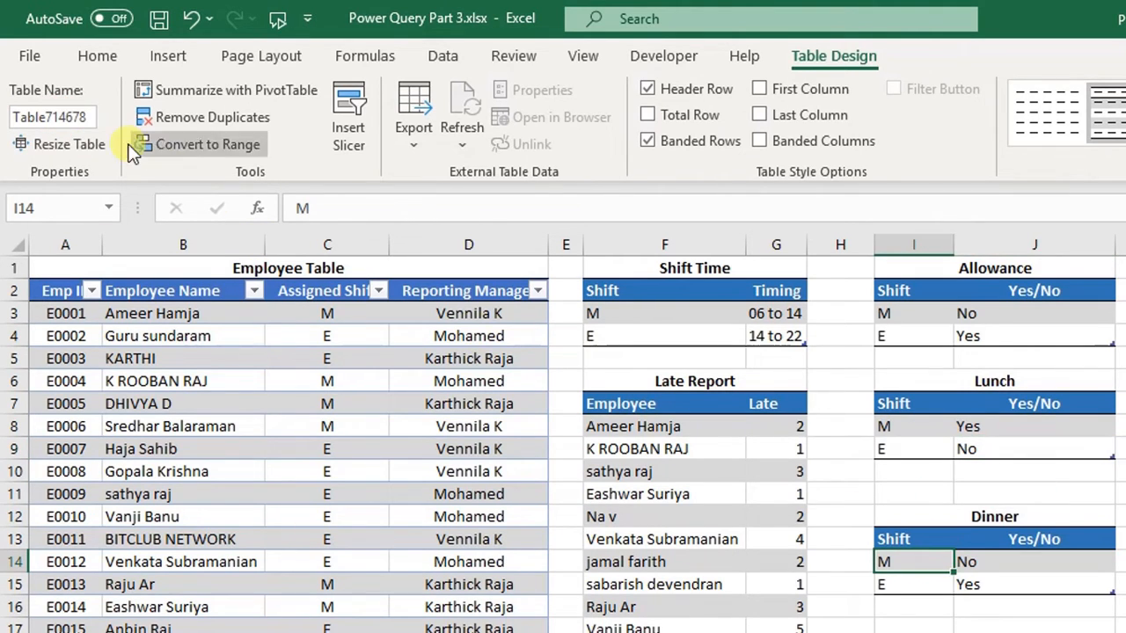
{"action": "left_click", "coordinate": [75, 123]}
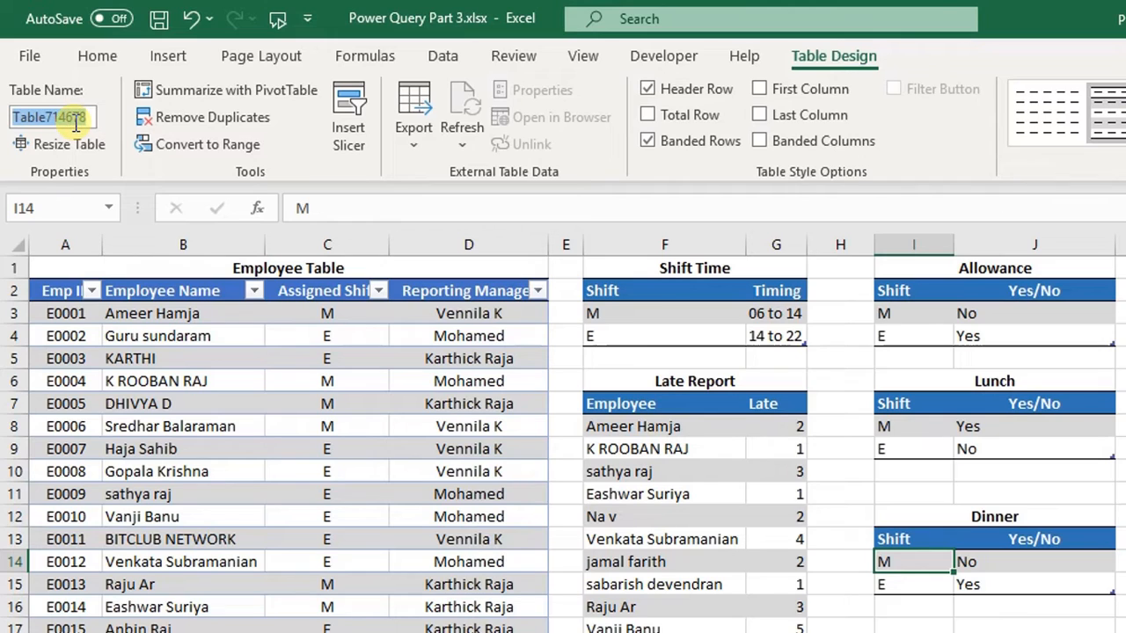
{"action": "type", "text": "Dinner"}
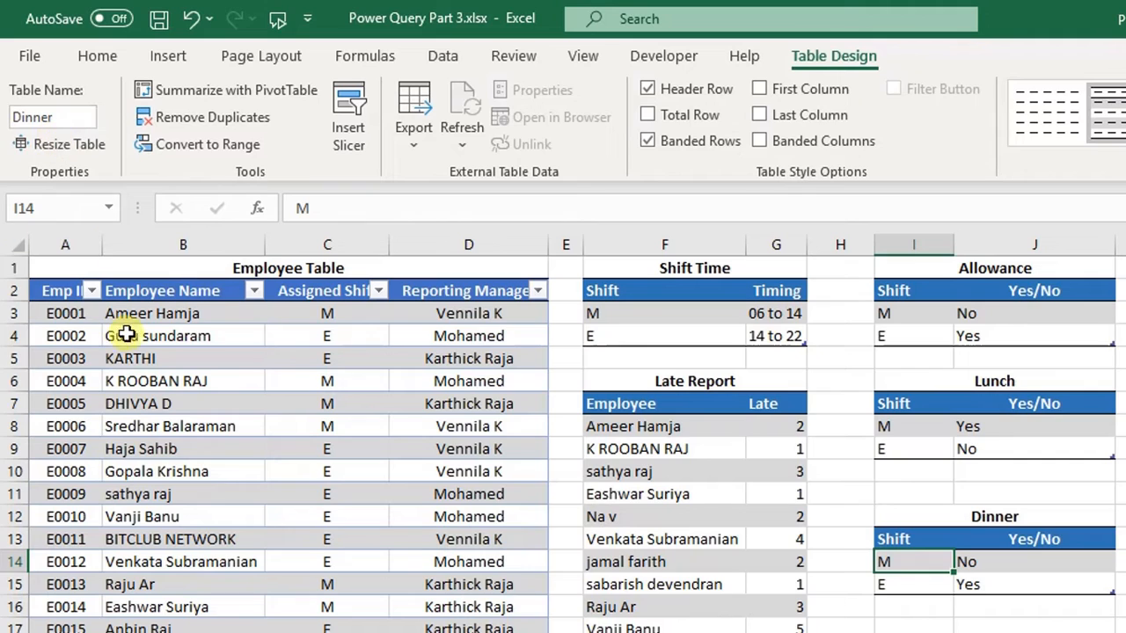
- Load EmpTable into Power Query from the table range and close it as a connection-only query
{"action": "left_click", "coordinate": [160, 332]}
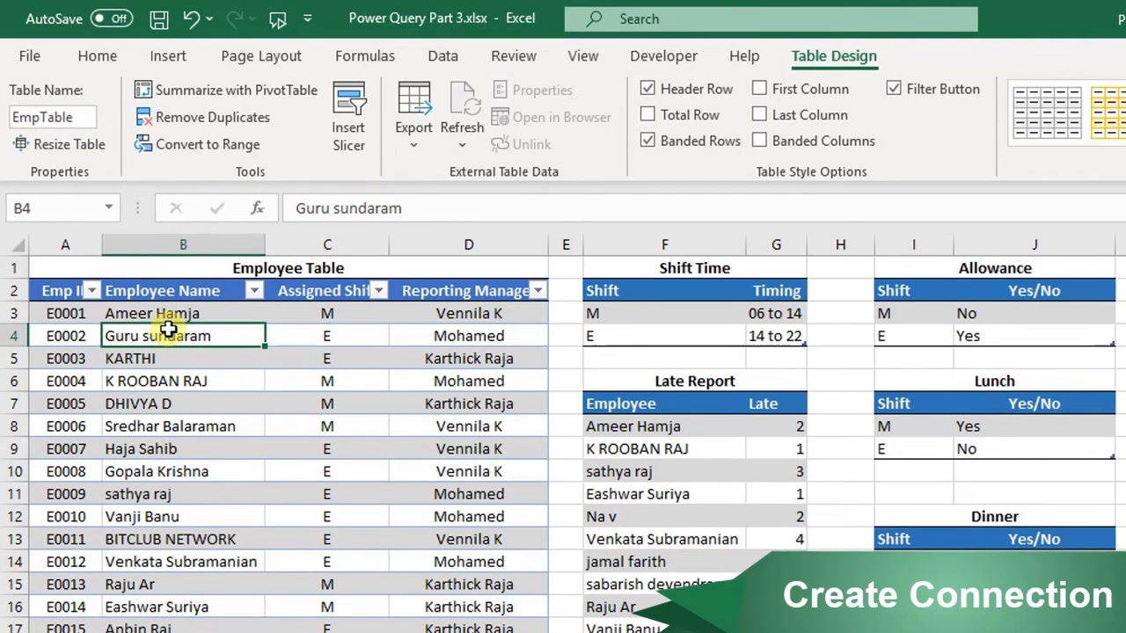
{"action": "left_click", "coordinate": [444, 57]}
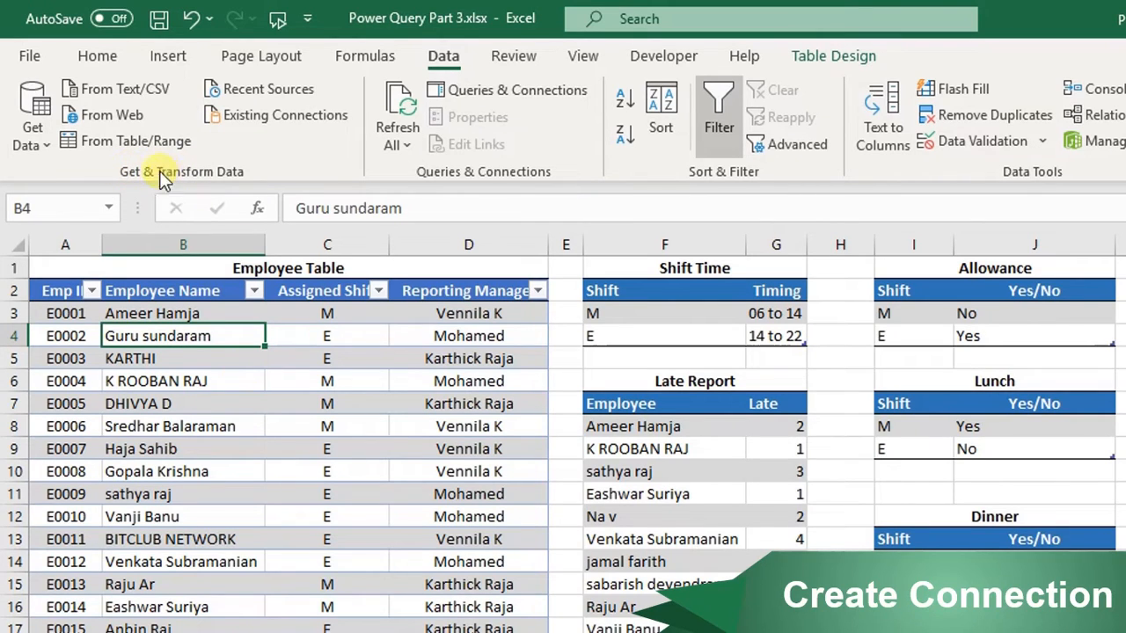
{"action": "left_click", "coordinate": [102, 139]}
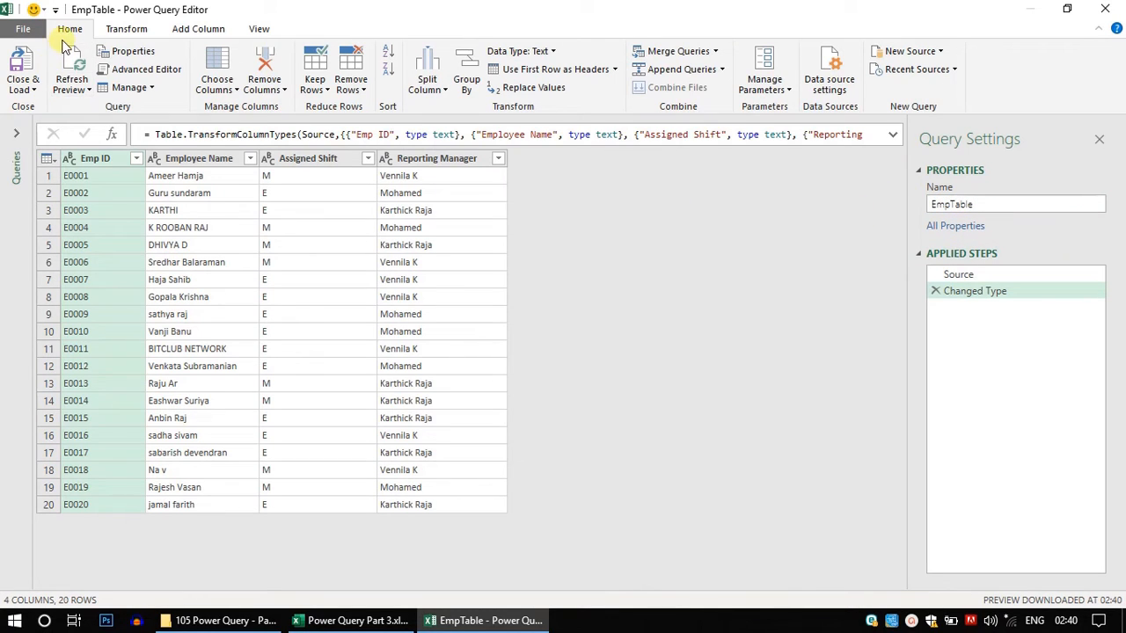
{"action": "left_click", "coordinate": [24, 88]}
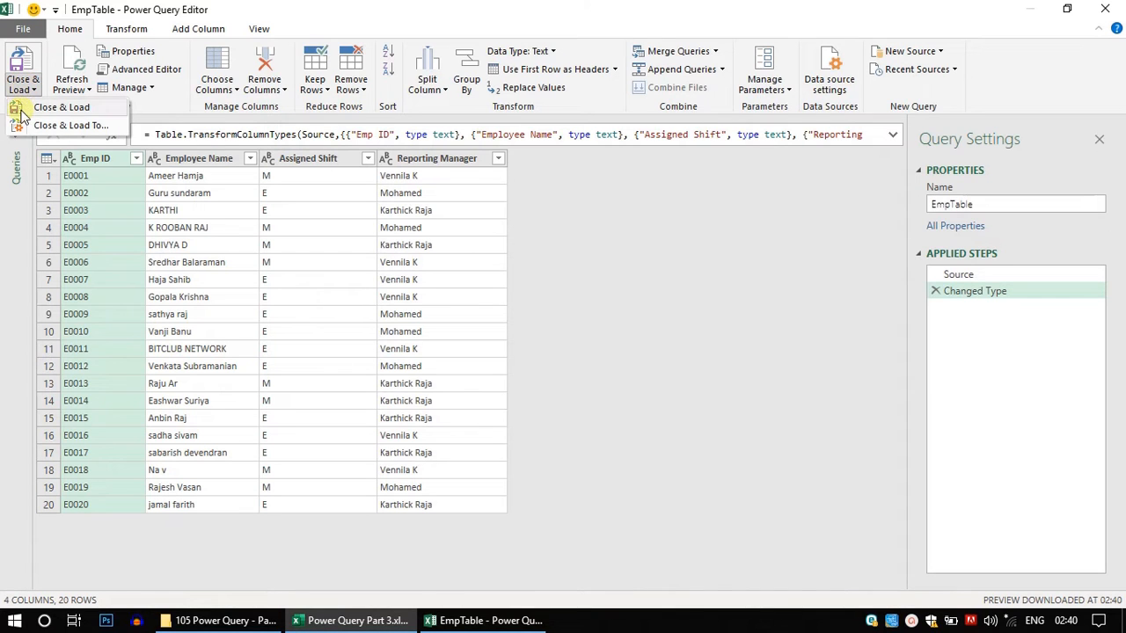
{"action": "left_click", "coordinate": [79, 128]}
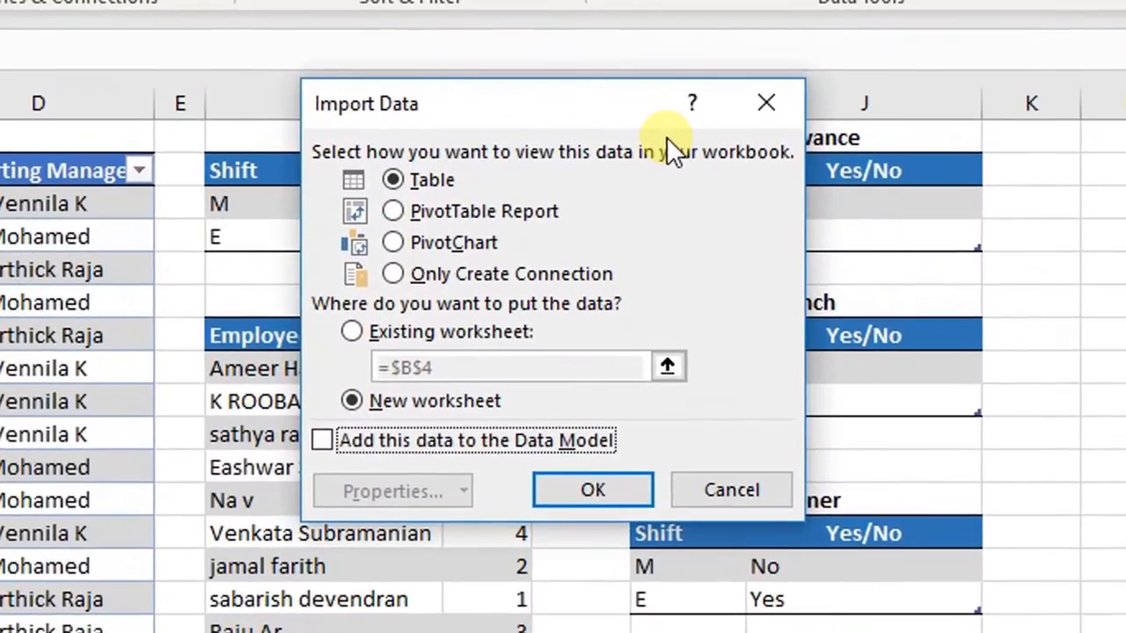
{"action": "left_click", "coordinate": [424, 275]}
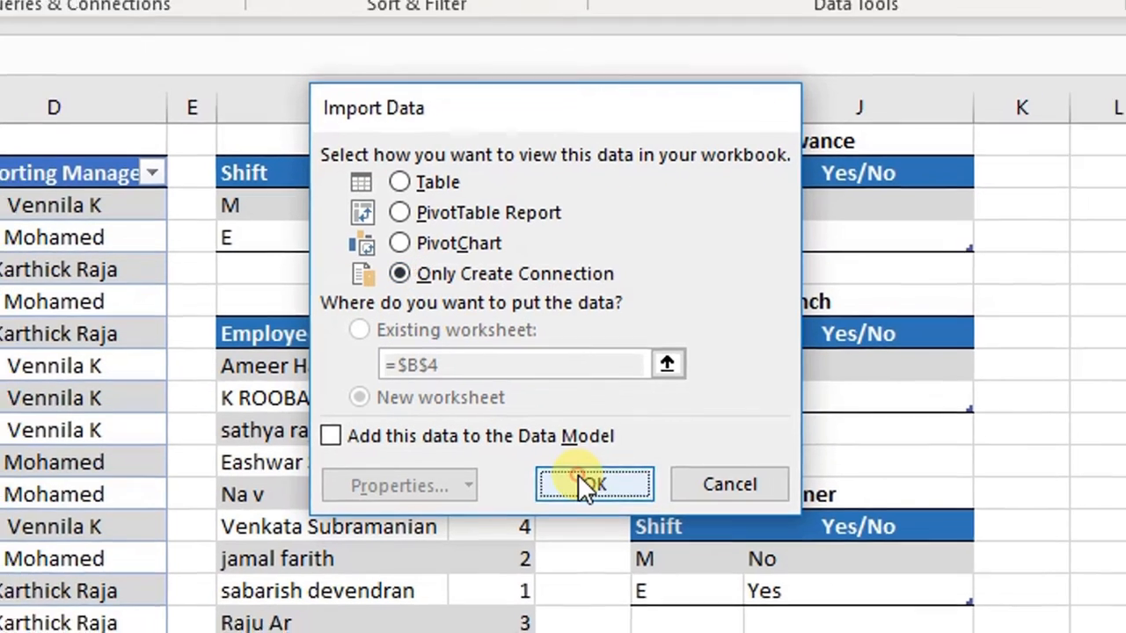
{"action": "left_click", "coordinate": [580, 488]}
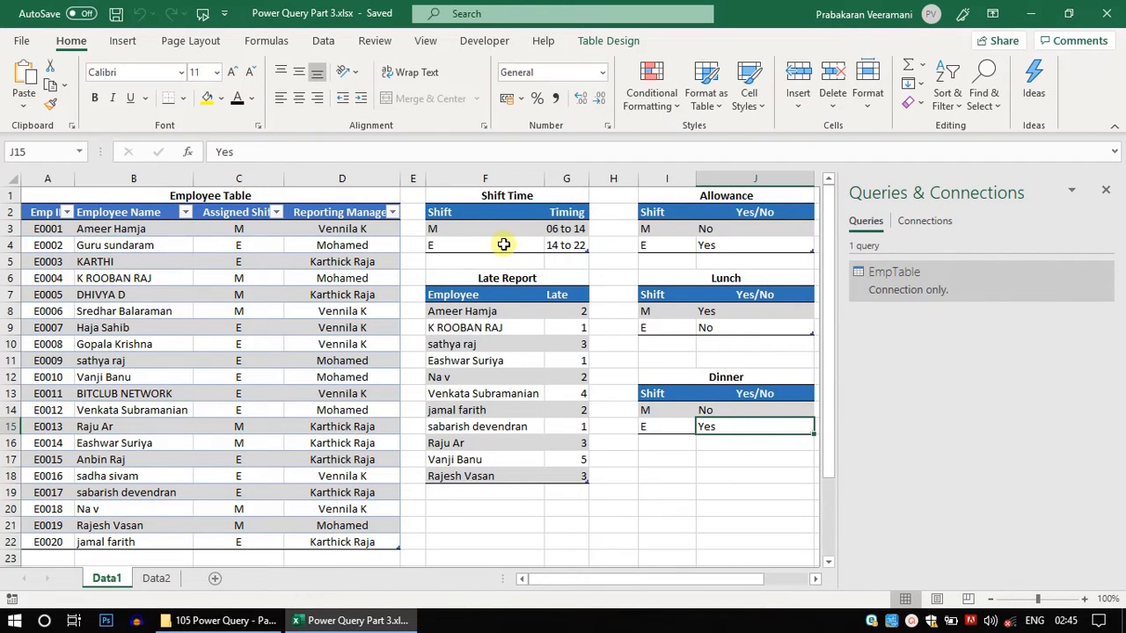
- Create a connection-only Power Query query from the Shift table
{"action": "left_click", "coordinate": [503, 245]}
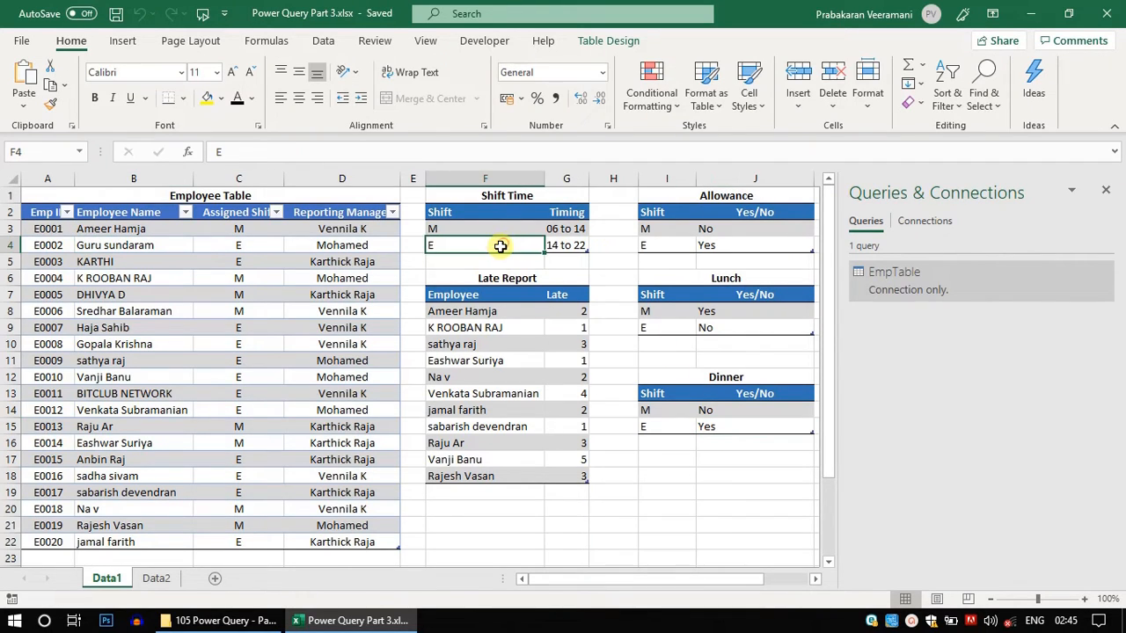
{"action": "left_click", "coordinate": [324, 41]}
{"action": "left_click", "coordinate": [74, 105]}
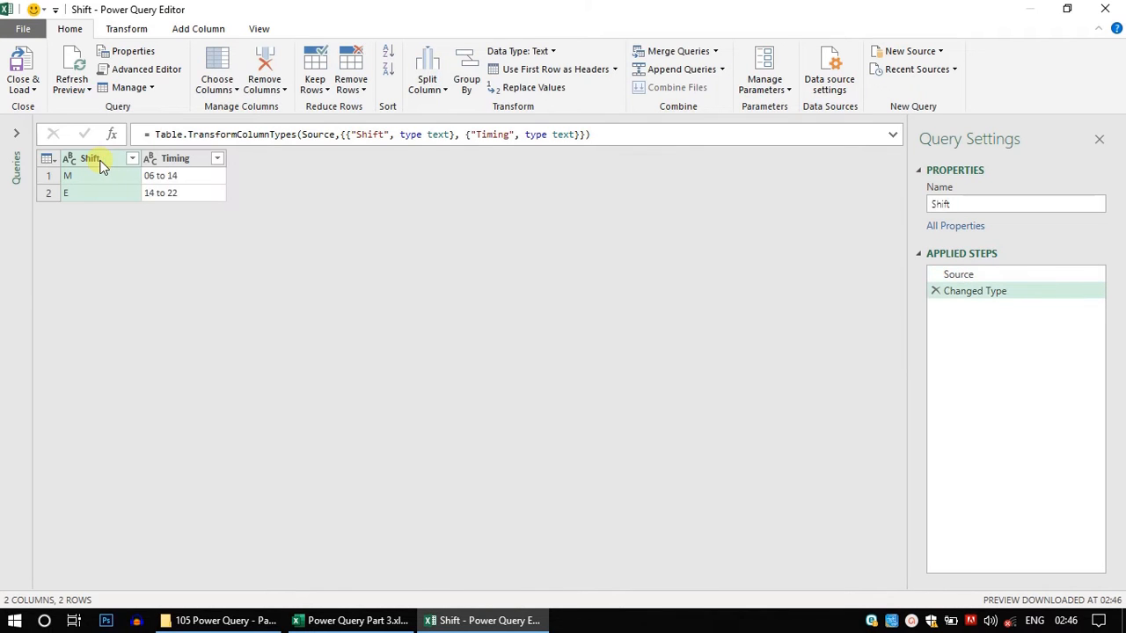
{"action": "left_click", "coordinate": [34, 90]}
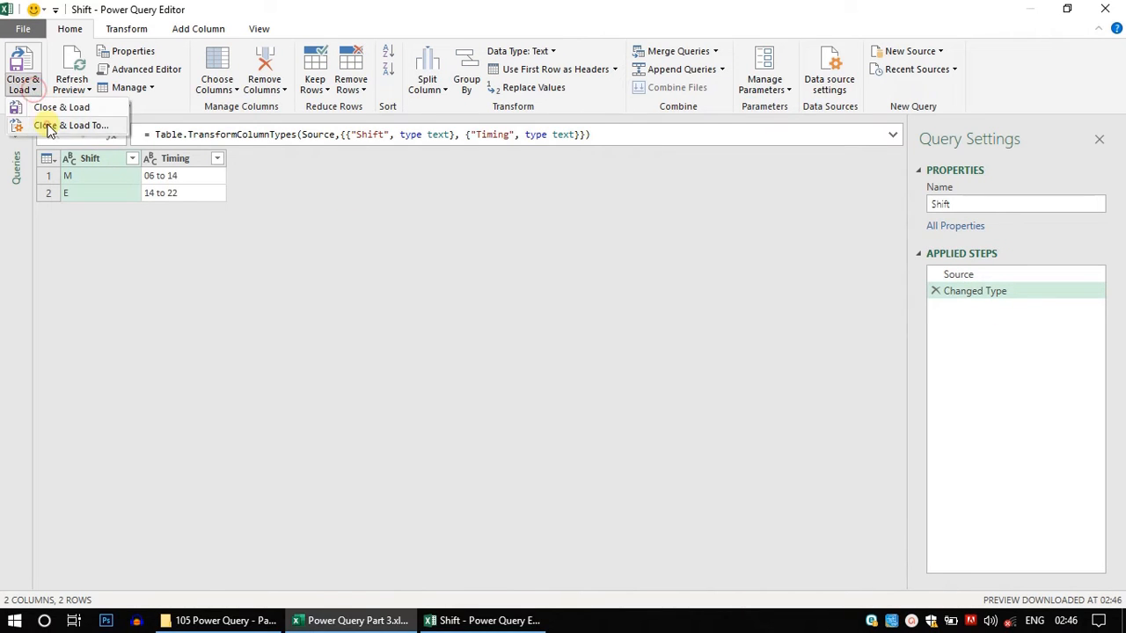
{"action": "left_click", "coordinate": [44, 123]}
{"action": "left_click", "coordinate": [520, 264]}
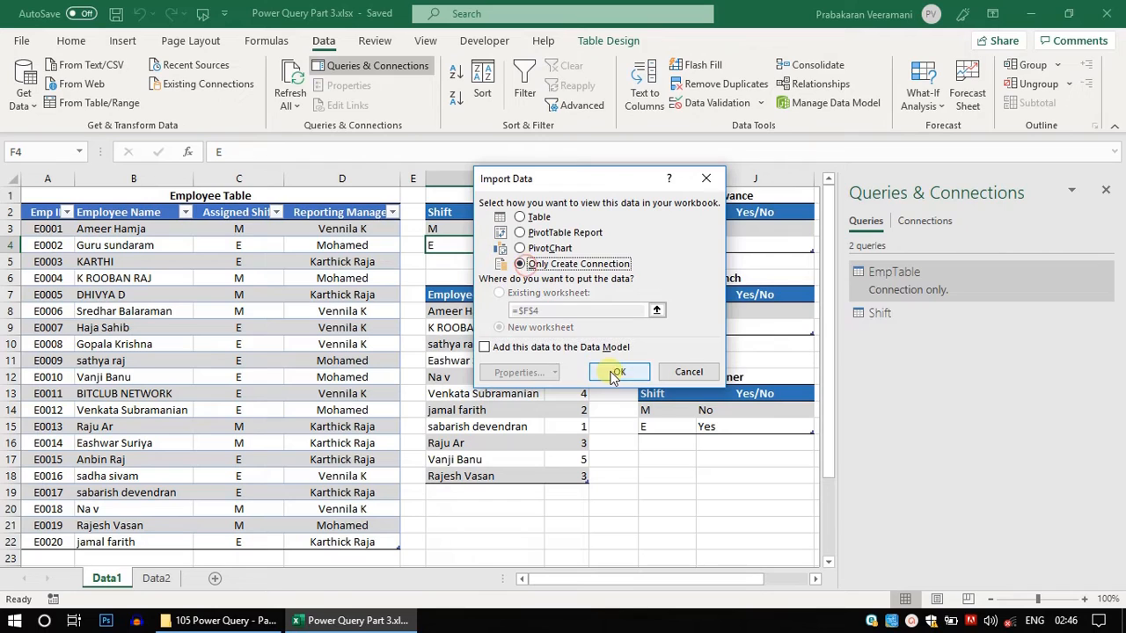
{"action": "left_click", "coordinate": [618, 372]}
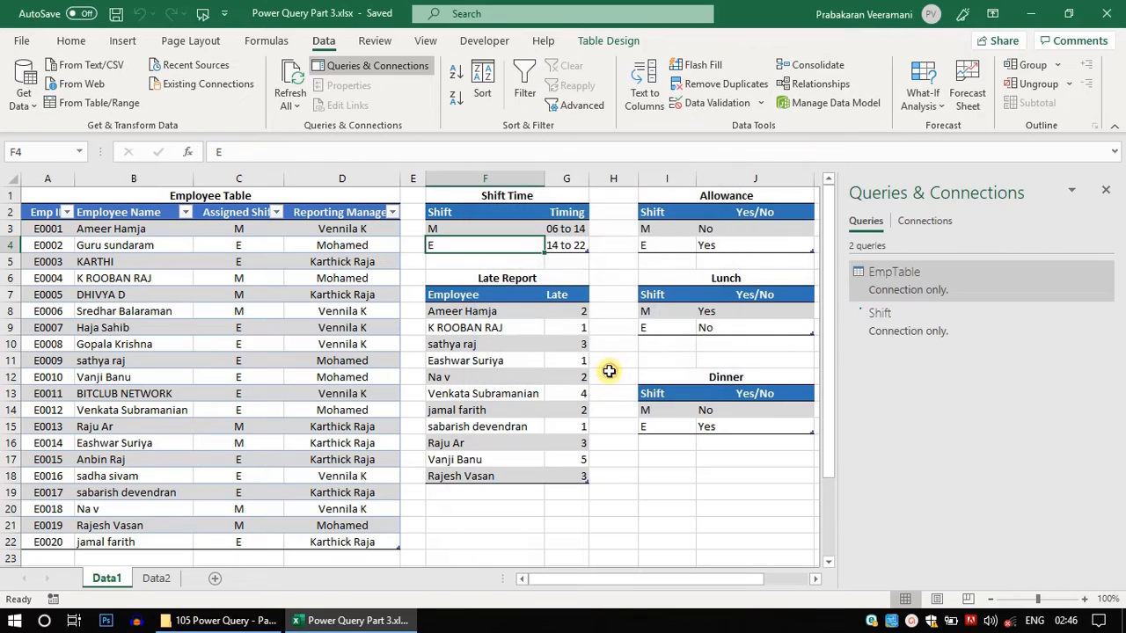
- Create a connection-only Power Query query from the Allowance table
{"action": "left_click", "coordinate": [717, 231]}
{"action": "left_click", "coordinate": [22, 93]}
{"action": "left_click", "coordinate": [24, 93]}
{"action": "left_click", "coordinate": [70, 106]}
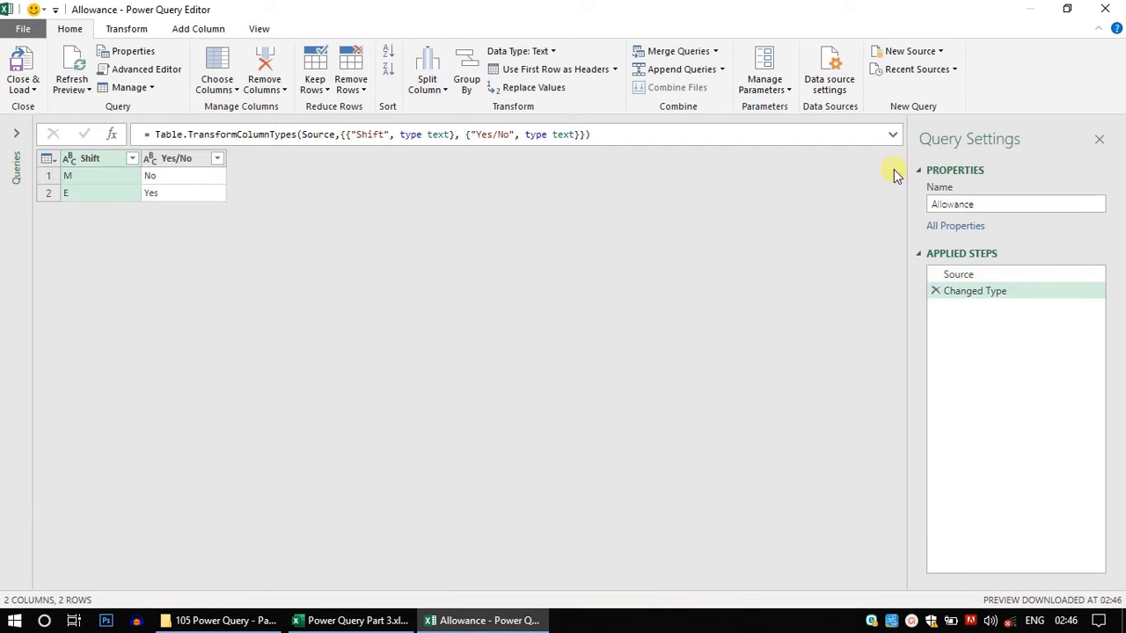
{"action": "left_click", "coordinate": [25, 84]}
{"action": "left_click", "coordinate": [44, 123]}
{"action": "left_click", "coordinate": [549, 263]}
{"action": "left_click", "coordinate": [620, 371]}
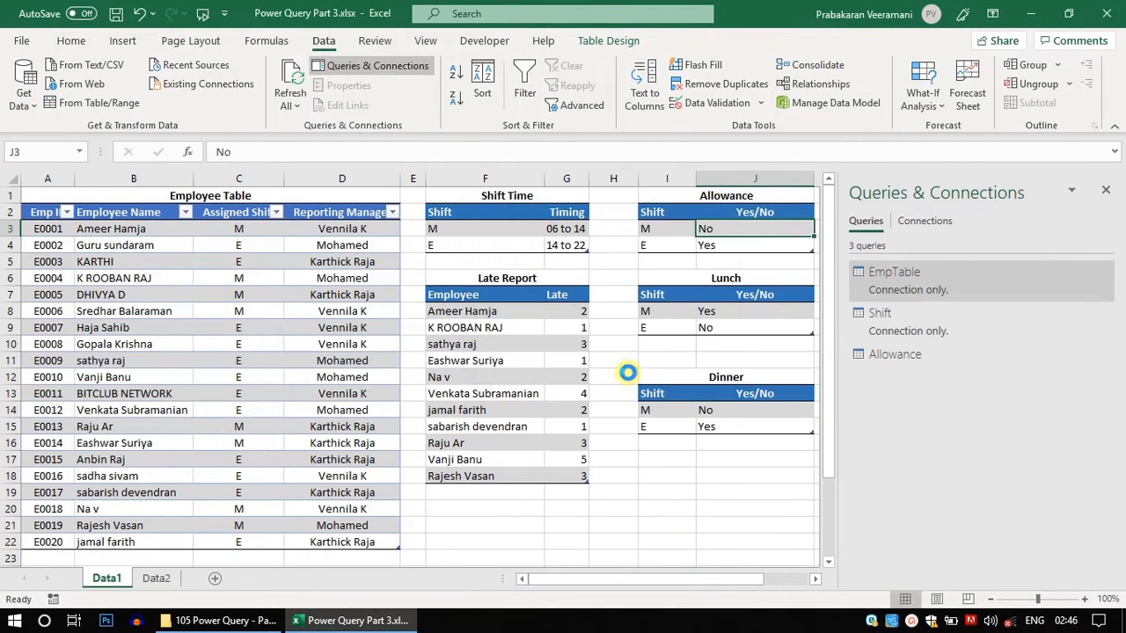
- Create a connection-only Power Query query from the Lunch table
{"action": "left_click", "coordinate": [673, 327]}
{"action": "left_click", "coordinate": [54, 102]}
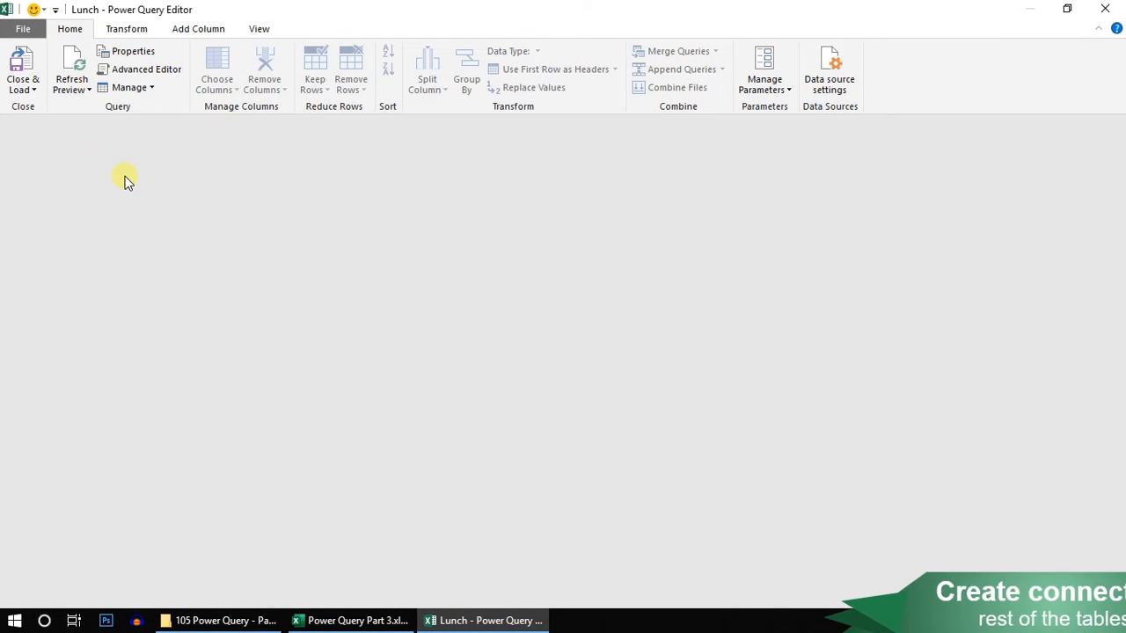
{"action": "left_click", "coordinate": [21, 87]}
{"action": "left_click", "coordinate": [53, 125]}
{"action": "left_click", "coordinate": [627, 263]}
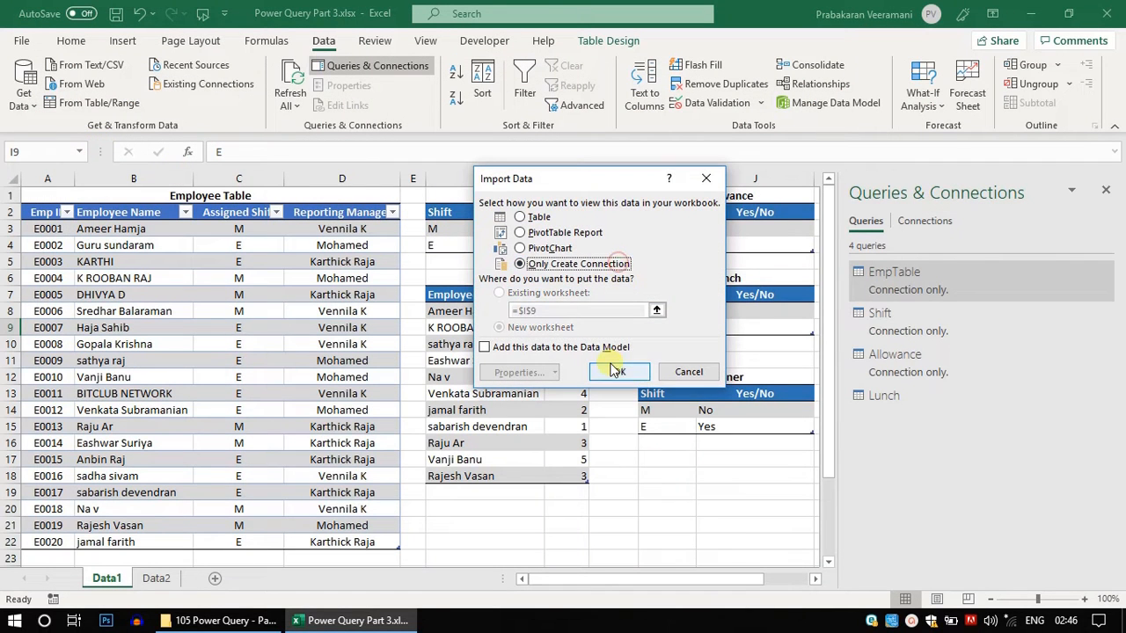
{"action": "left_click", "coordinate": [618, 371]}
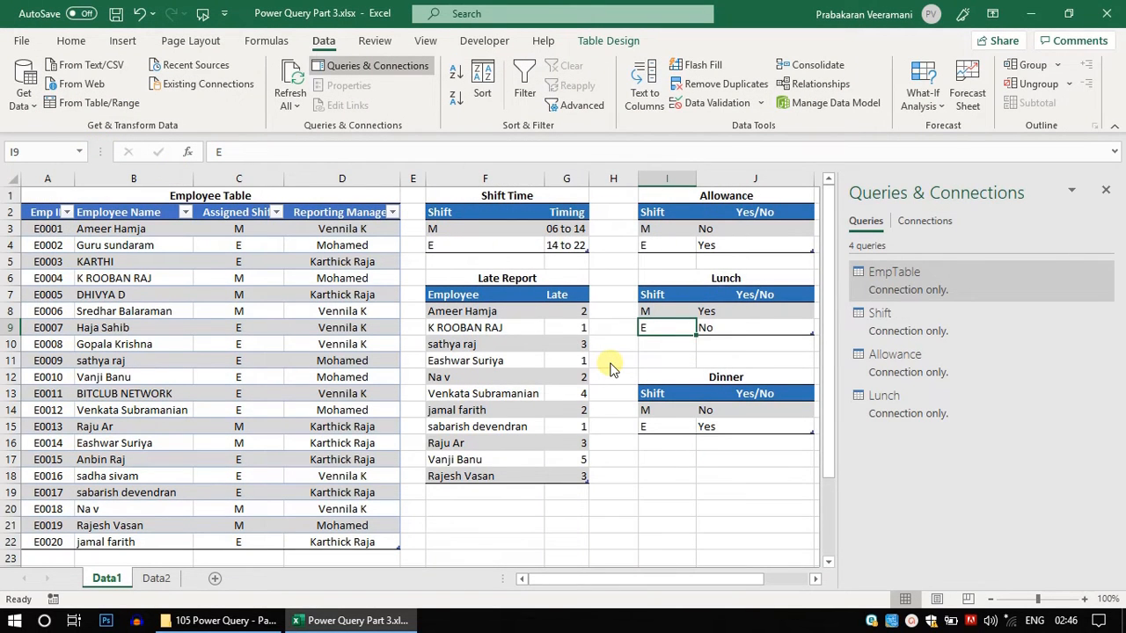
- Create a connection-only Power Query query from the Dinner table
{"action": "left_click", "coordinate": [749, 411]}
{"action": "left_click", "coordinate": [26, 100]}
{"action": "left_click", "coordinate": [79, 103]}
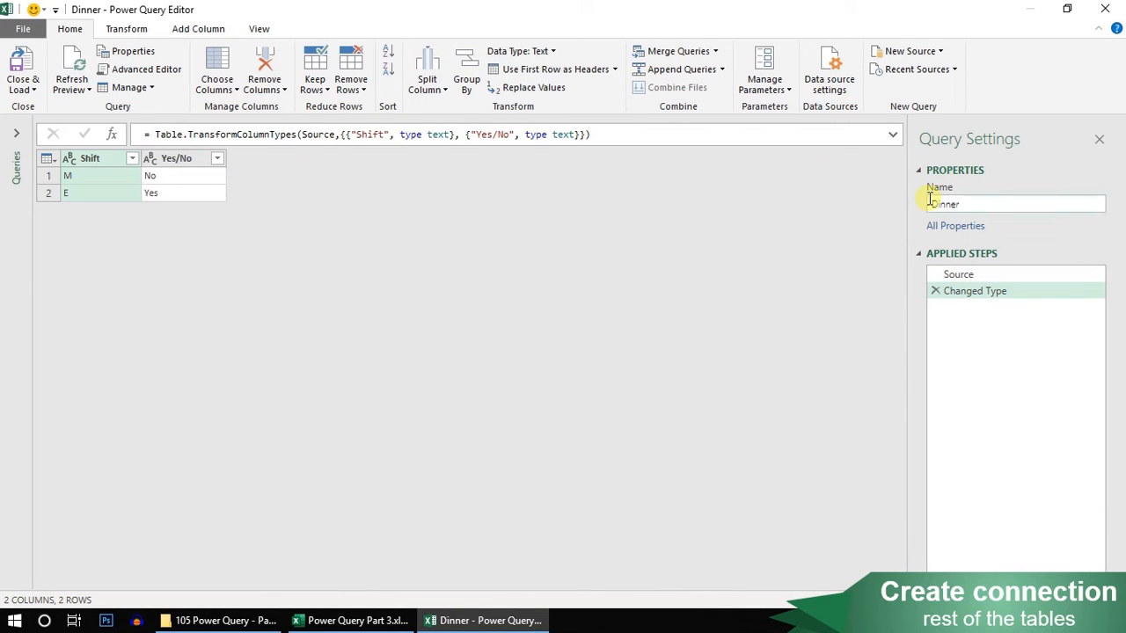
{"action": "left_click", "coordinate": [24, 89]}
{"action": "left_click", "coordinate": [38, 124]}
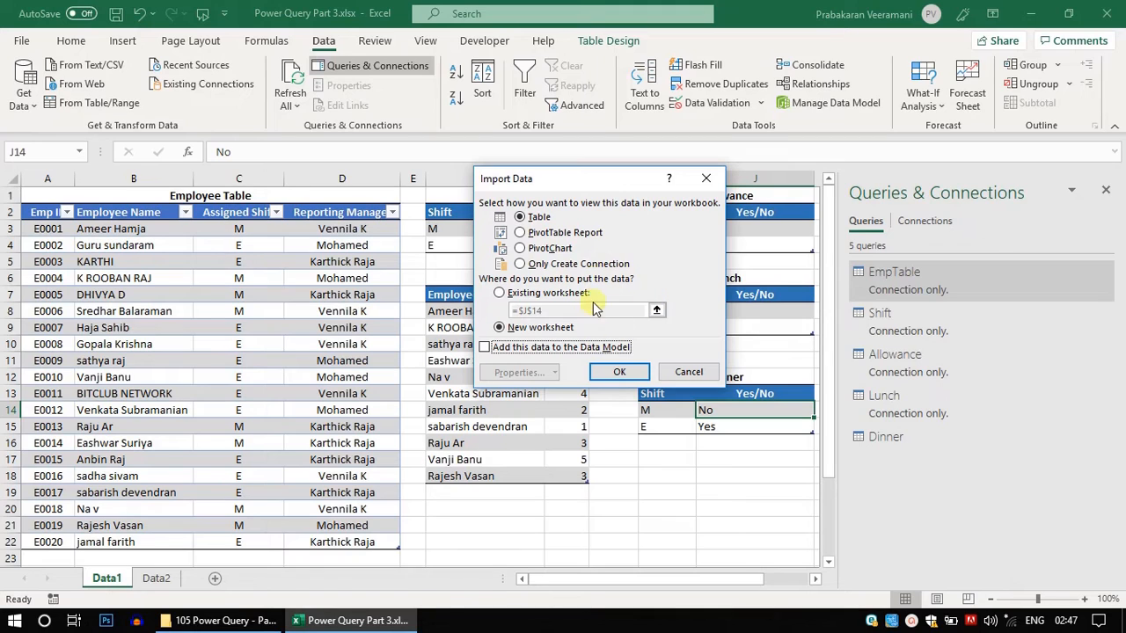
{"action": "left_click", "coordinate": [570, 264]}
{"action": "left_click", "coordinate": [595, 368]}
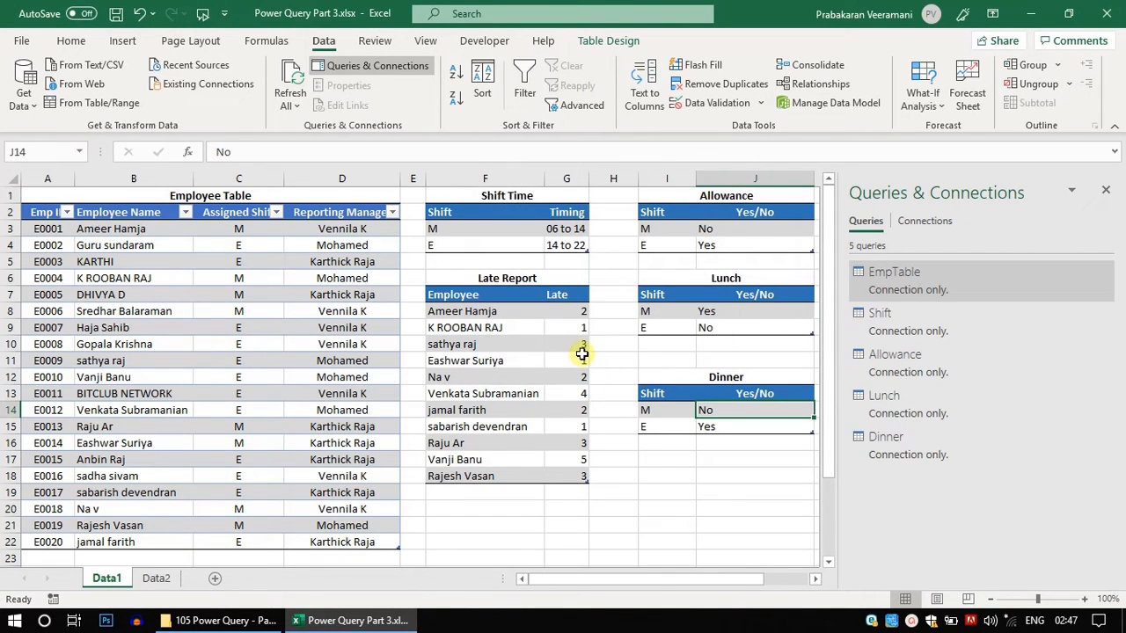
- Create a connection-only Power Query query from the Late Report table
{"action": "left_click", "coordinate": [497, 312]}
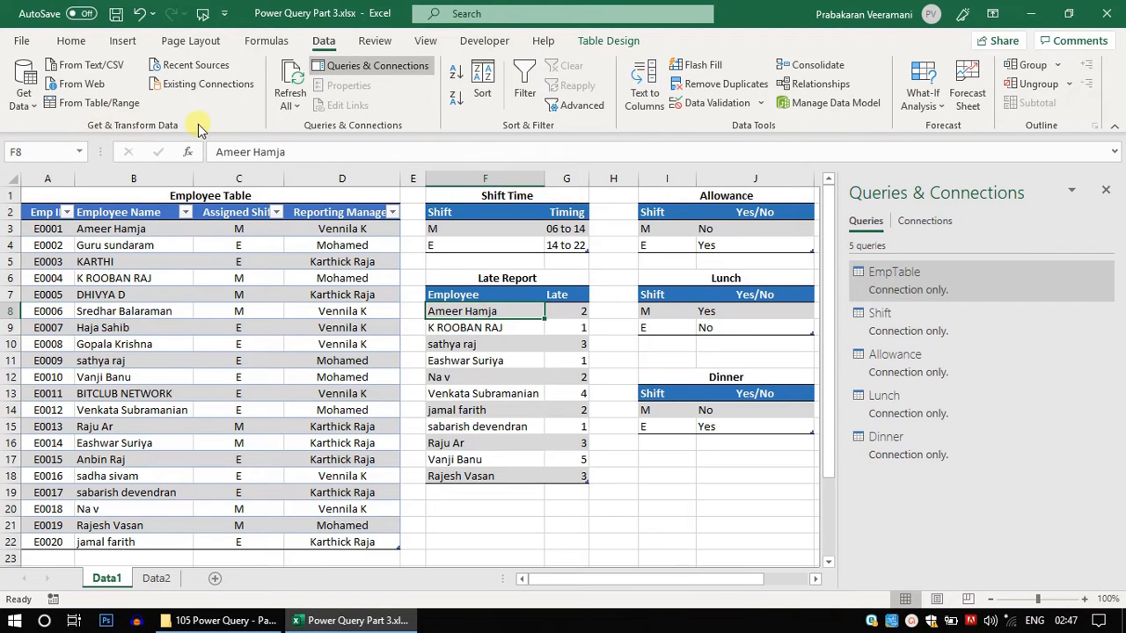
{"action": "left_click", "coordinate": [95, 113]}
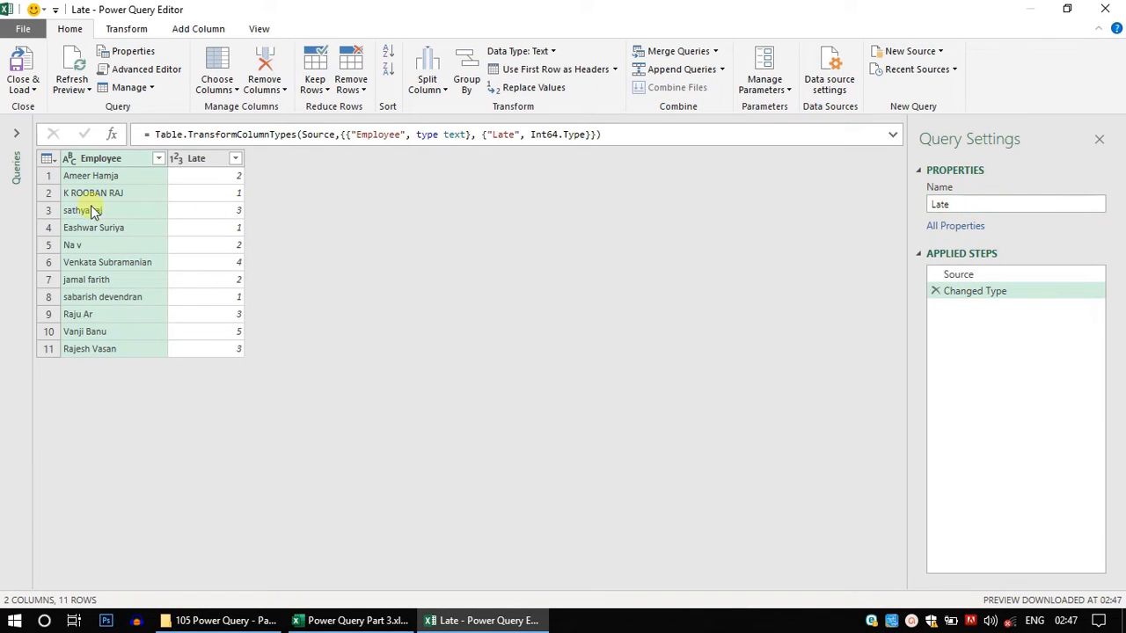
{"action": "left_click", "coordinate": [32, 91]}
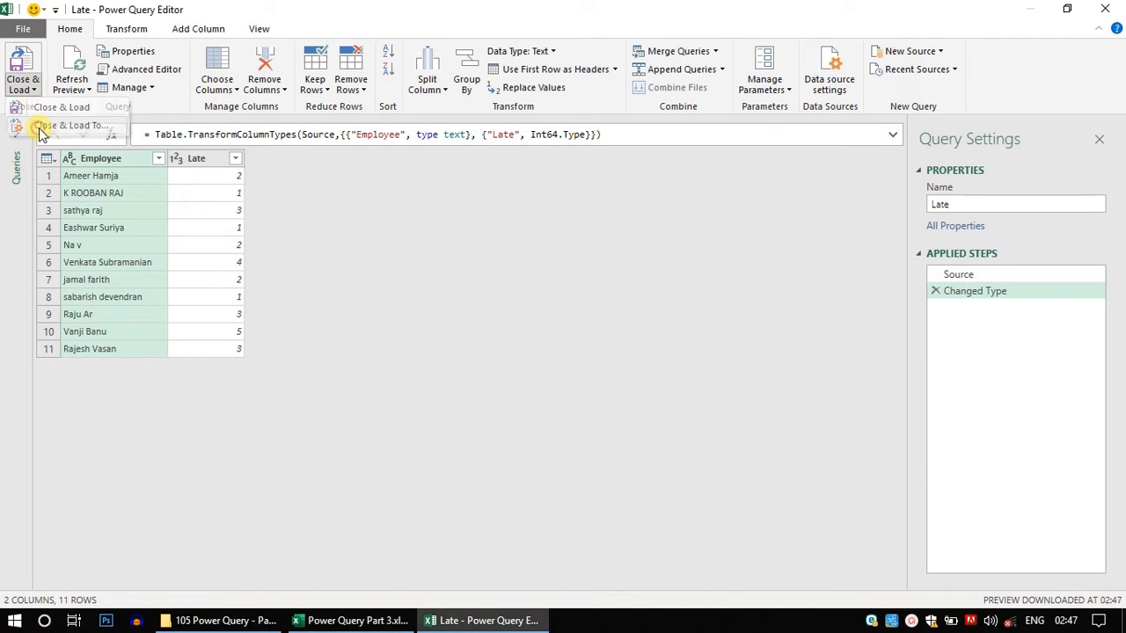
{"action": "left_click", "coordinate": [35, 123]}
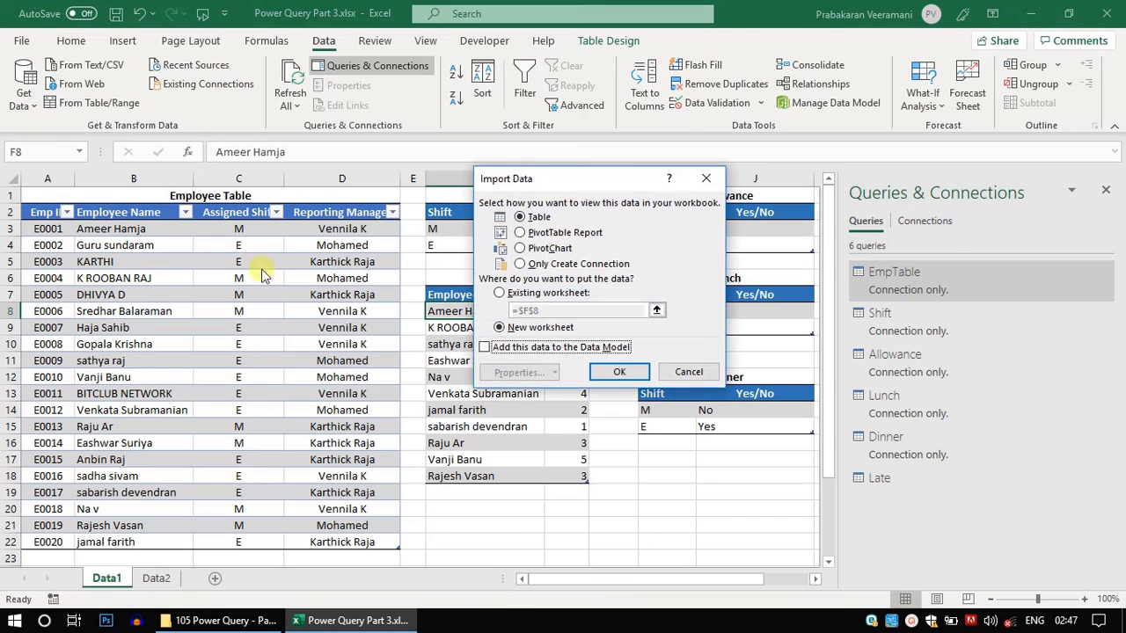
{"action": "left_click", "coordinate": [532, 264]}
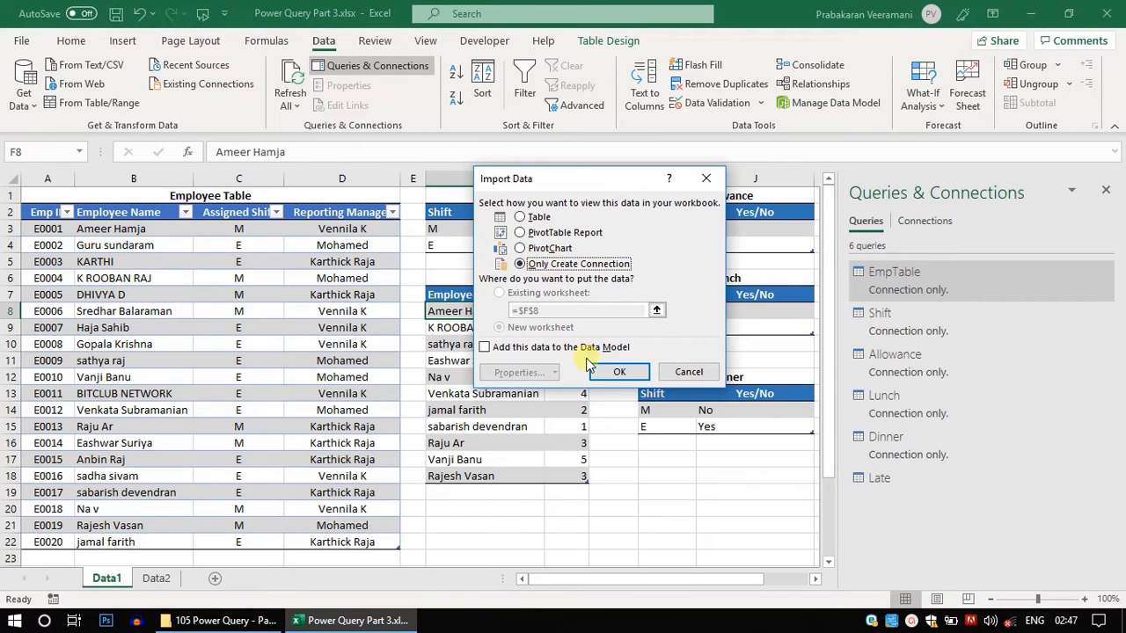
{"action": "left_click", "coordinate": [619, 372]}
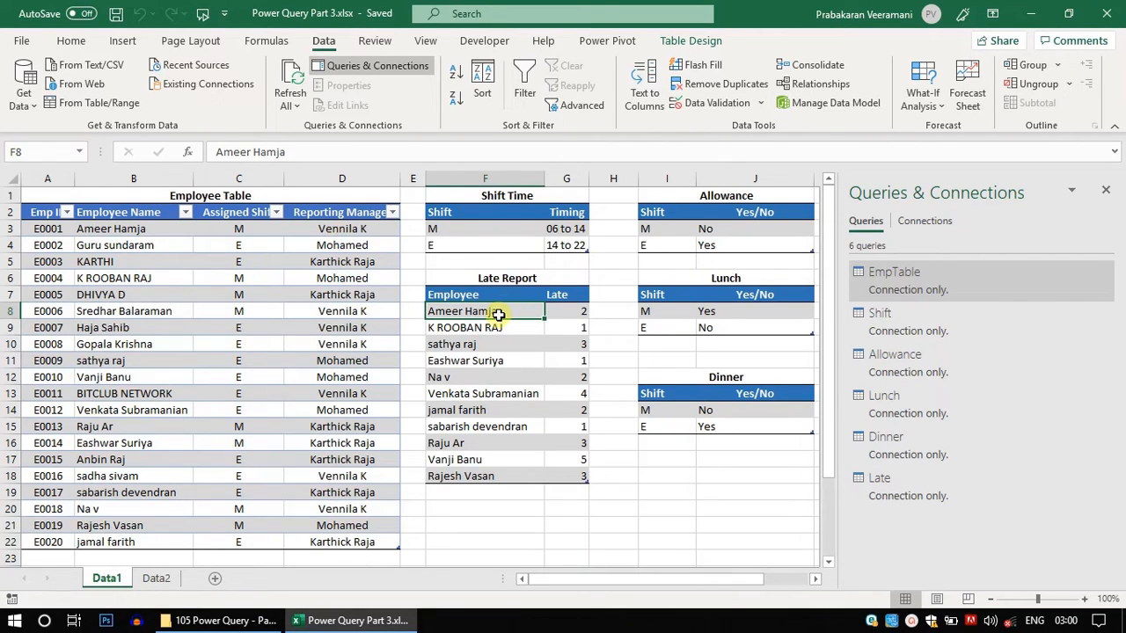
- Examine the Employee, Shift Time, Allowance, Lunch, Dinner and Late Report tables to compare their shared columns
{"action": "left_click_drag", "start_coordinate": [487, 292], "coordinate": [463, 476]}
{"action": "left_click_drag", "start_coordinate": [134, 215], "coordinate": [148, 485]}
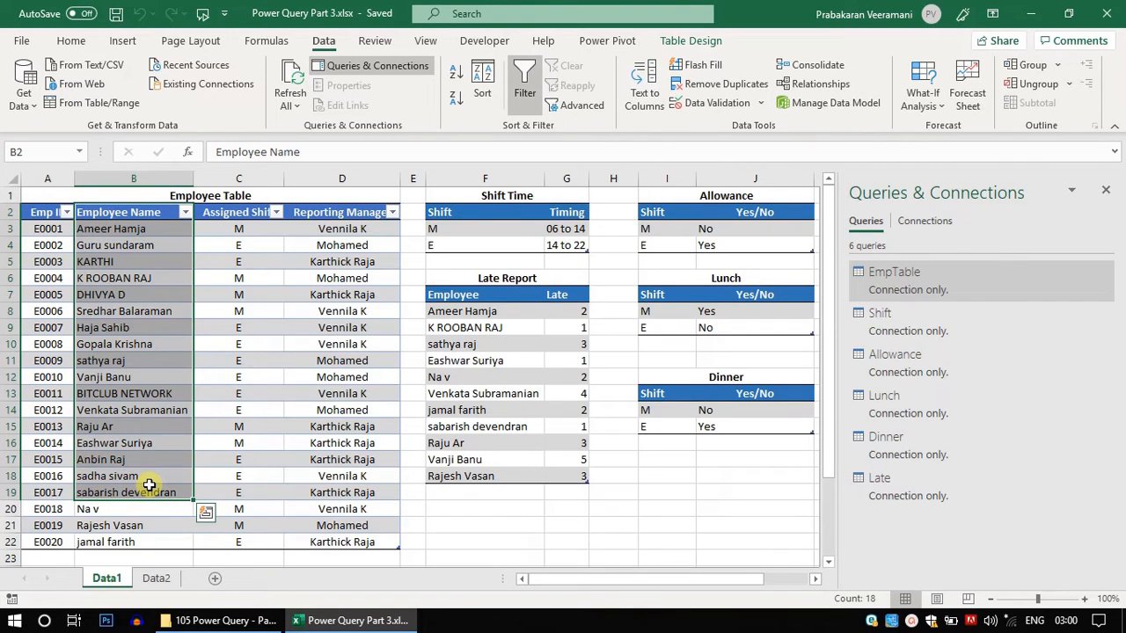
{"action": "left_click", "coordinate": [130, 229]}
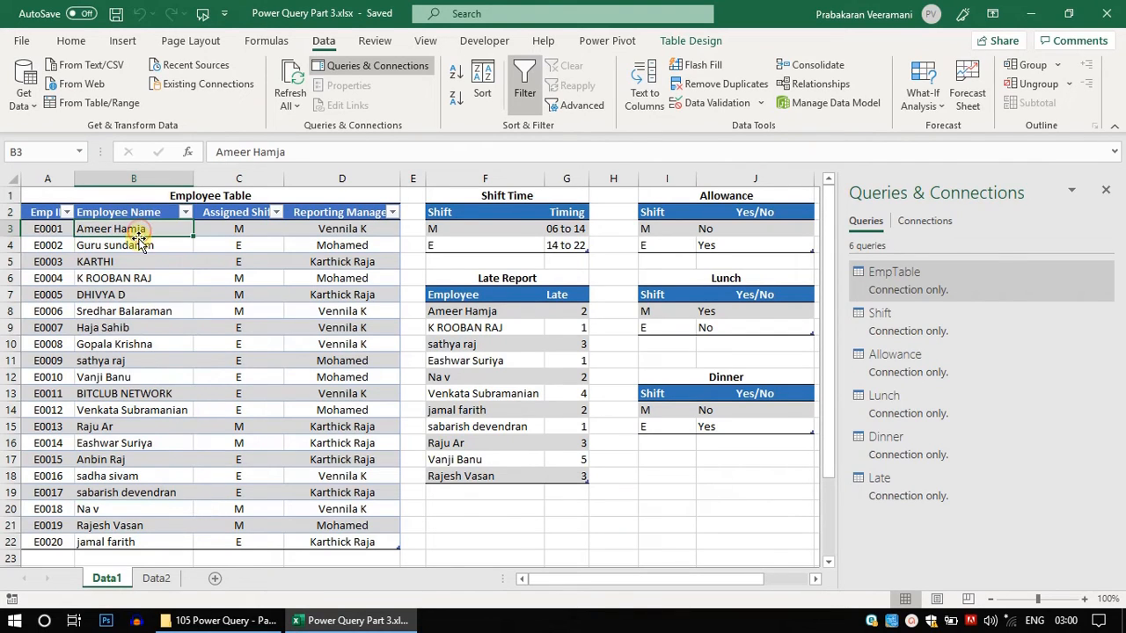
{"action": "left_click", "coordinate": [210, 227]}
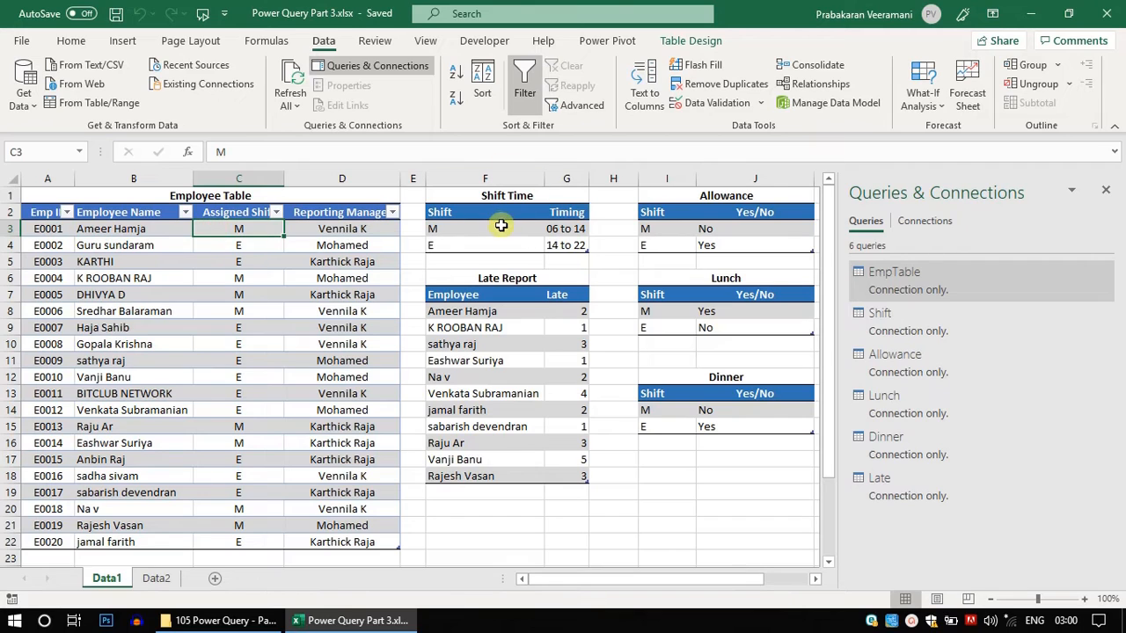
{"action": "left_click", "coordinate": [239, 233]}
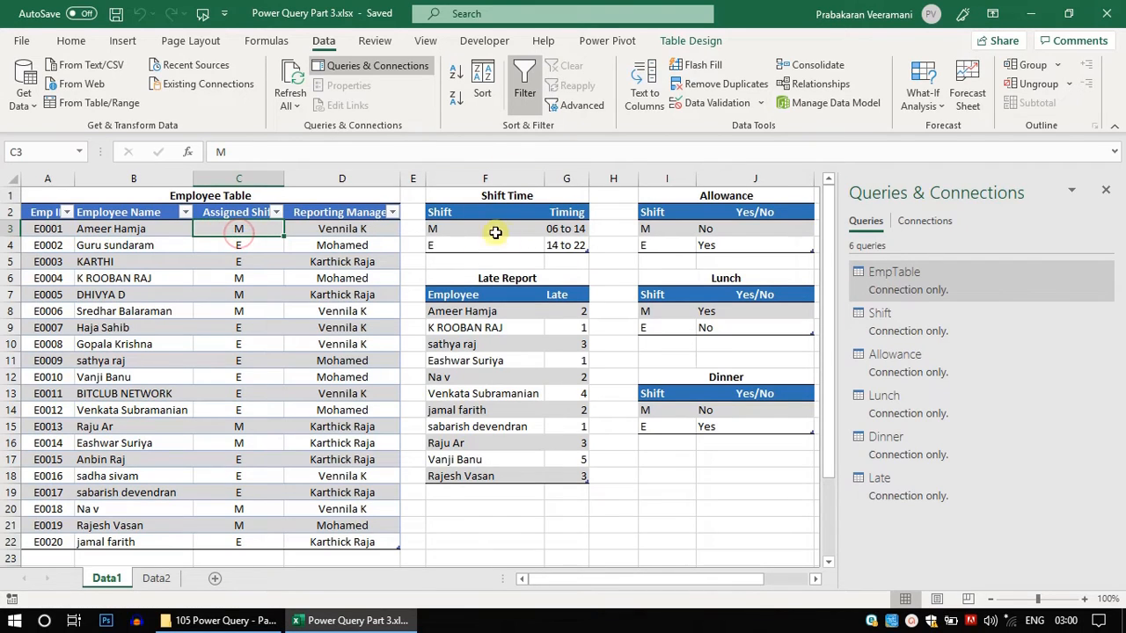
{"action": "left_click", "coordinate": [572, 229]}
{"action": "left_click", "coordinate": [475, 230]}
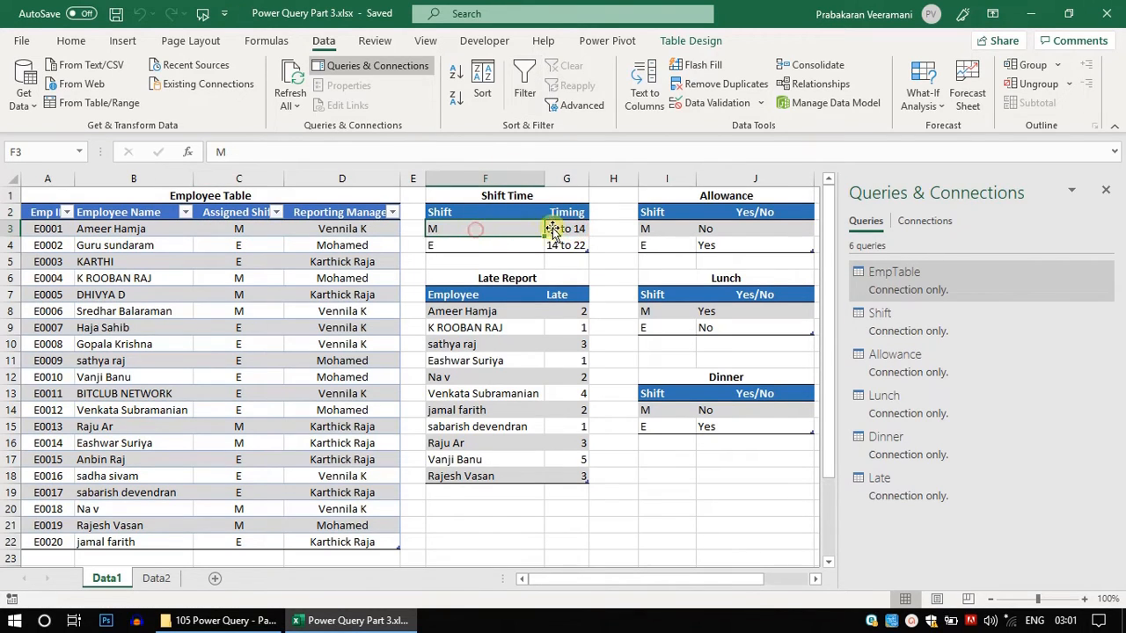
{"action": "left_click", "coordinate": [561, 230]}
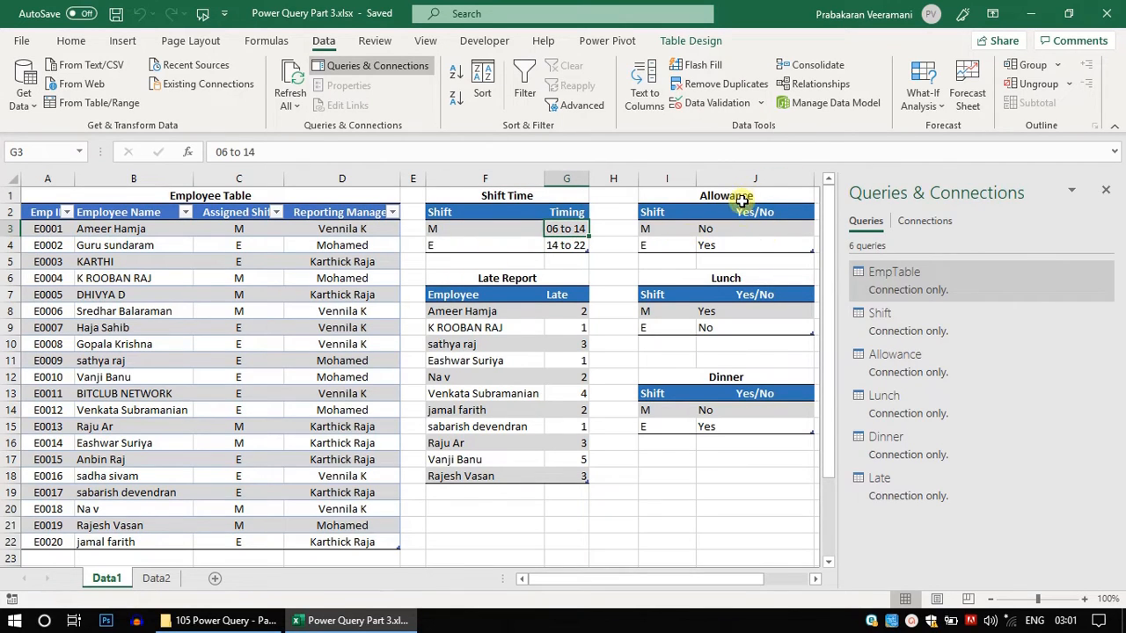
{"action": "left_click", "coordinate": [723, 229]}
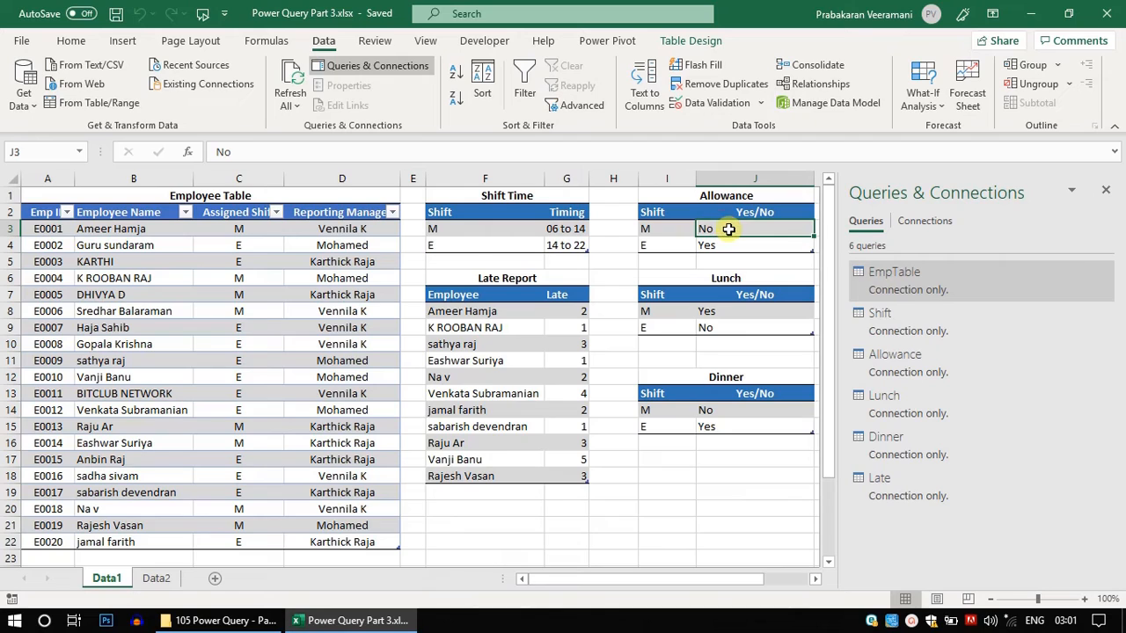
{"action": "left_click", "coordinate": [720, 311]}
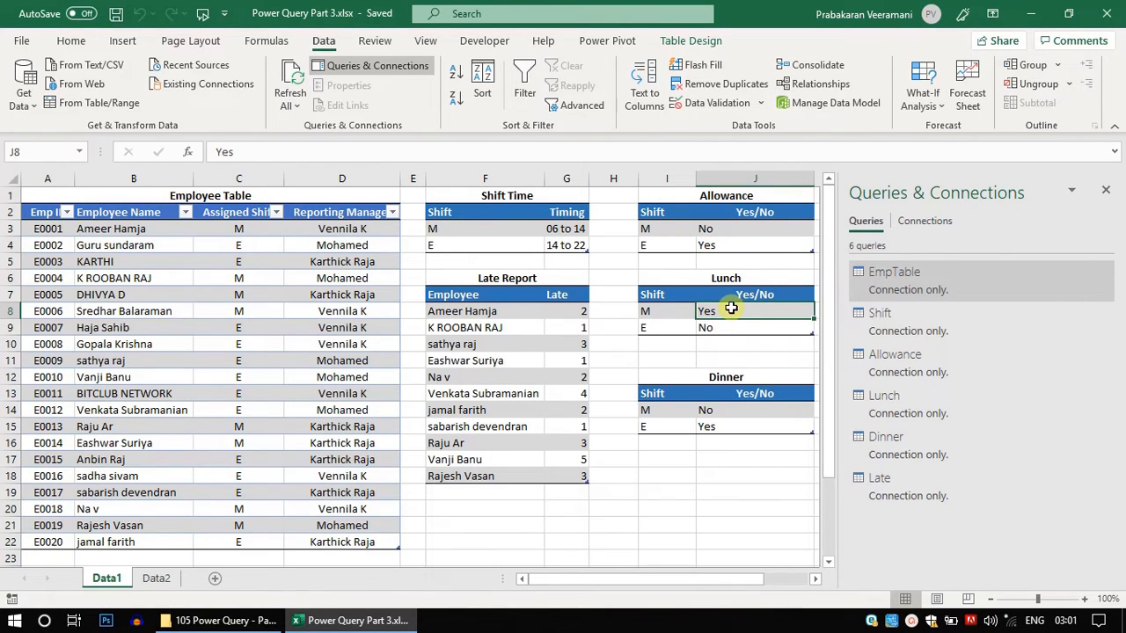
{"action": "left_click", "coordinate": [244, 227]}
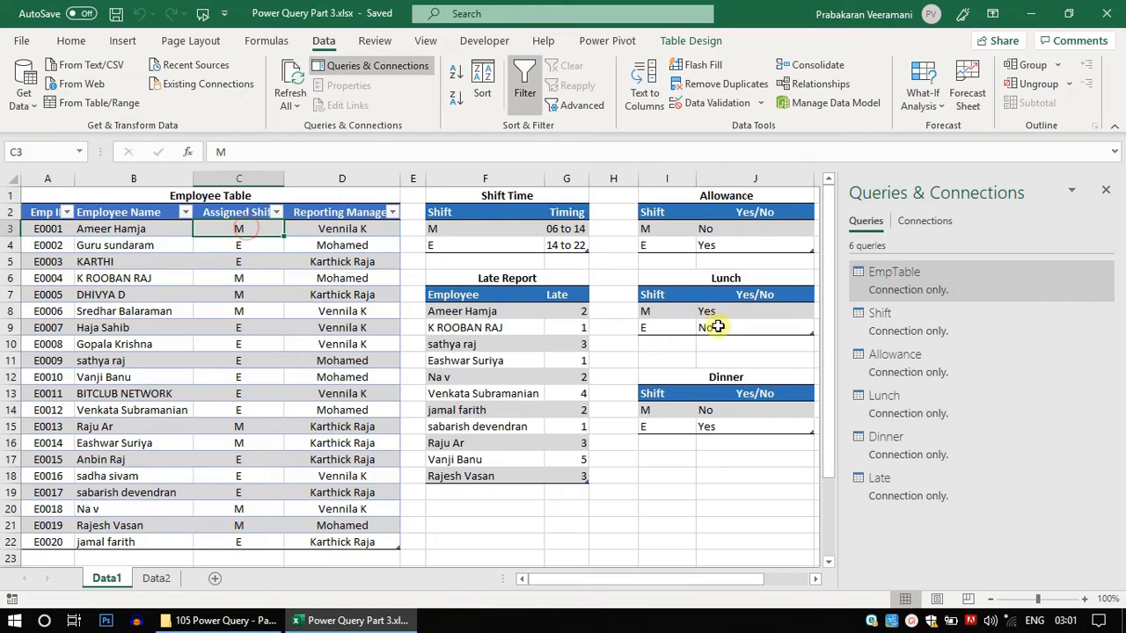
{"action": "left_click", "coordinate": [707, 407]}
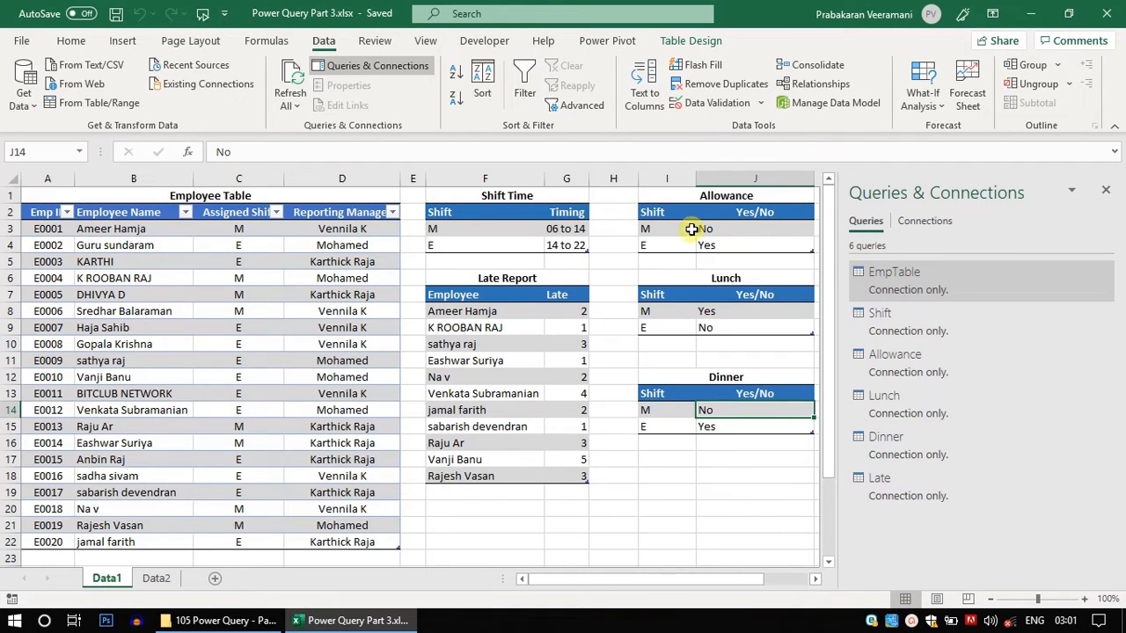
{"action": "left_click_drag", "start_coordinate": [676, 233], "coordinate": [666, 247]}
{"action": "left_click", "coordinate": [186, 310]}
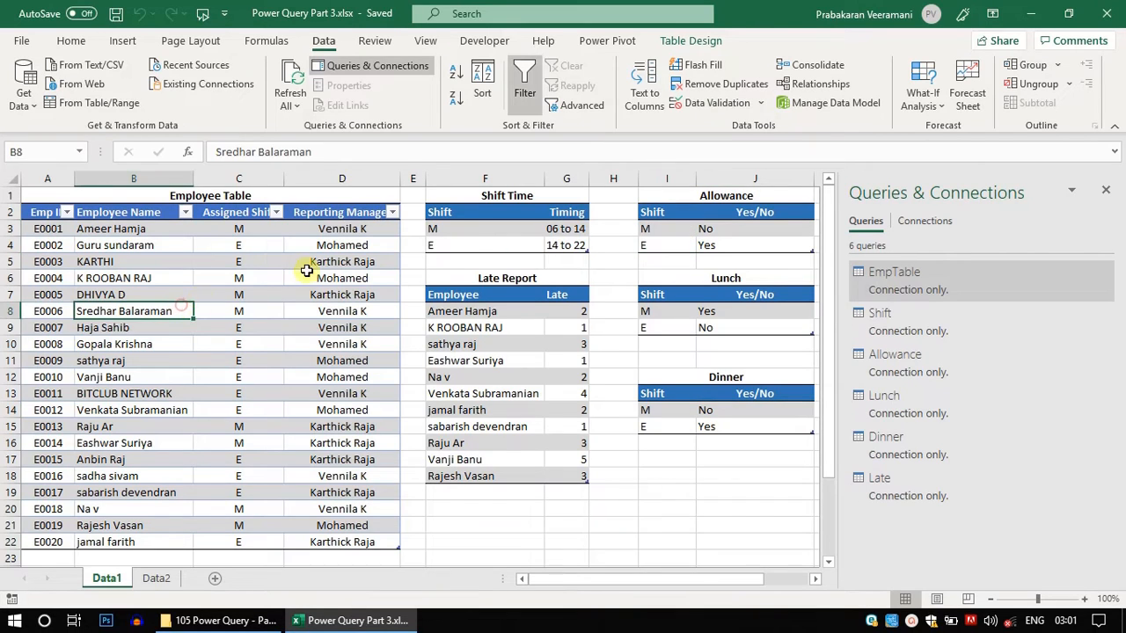
{"action": "left_click", "coordinate": [444, 244]}
{"action": "left_click", "coordinate": [246, 281]}
{"action": "left_click", "coordinate": [660, 324]}
{"action": "left_click", "coordinate": [318, 299]}
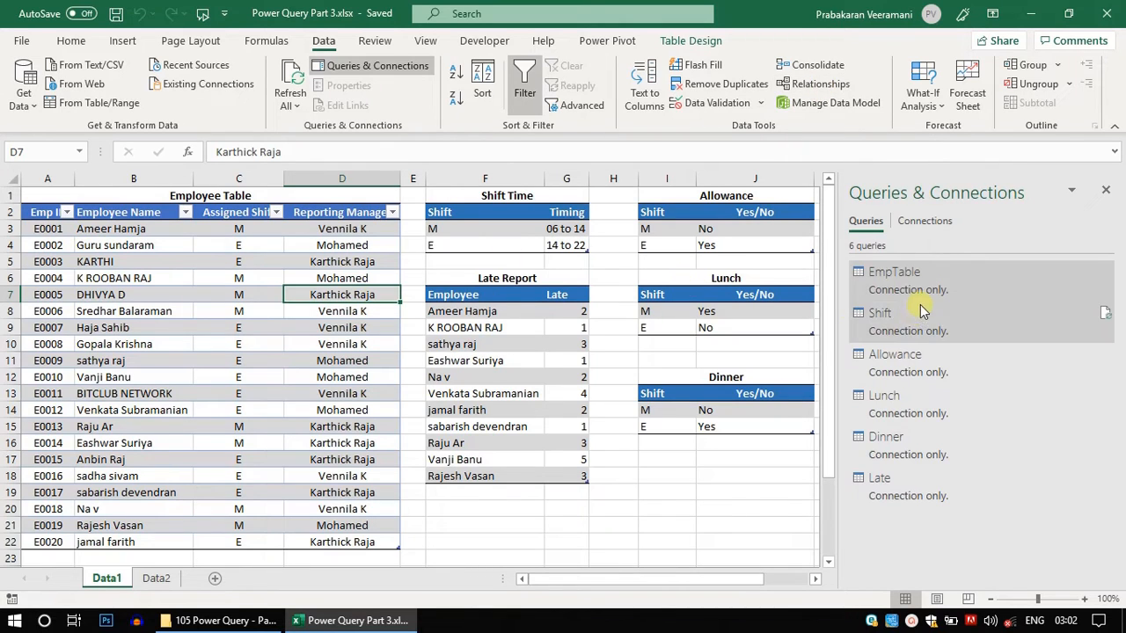
{"action": "left_click", "coordinate": [303, 265]}
{"action": "left_click", "coordinate": [431, 245]}
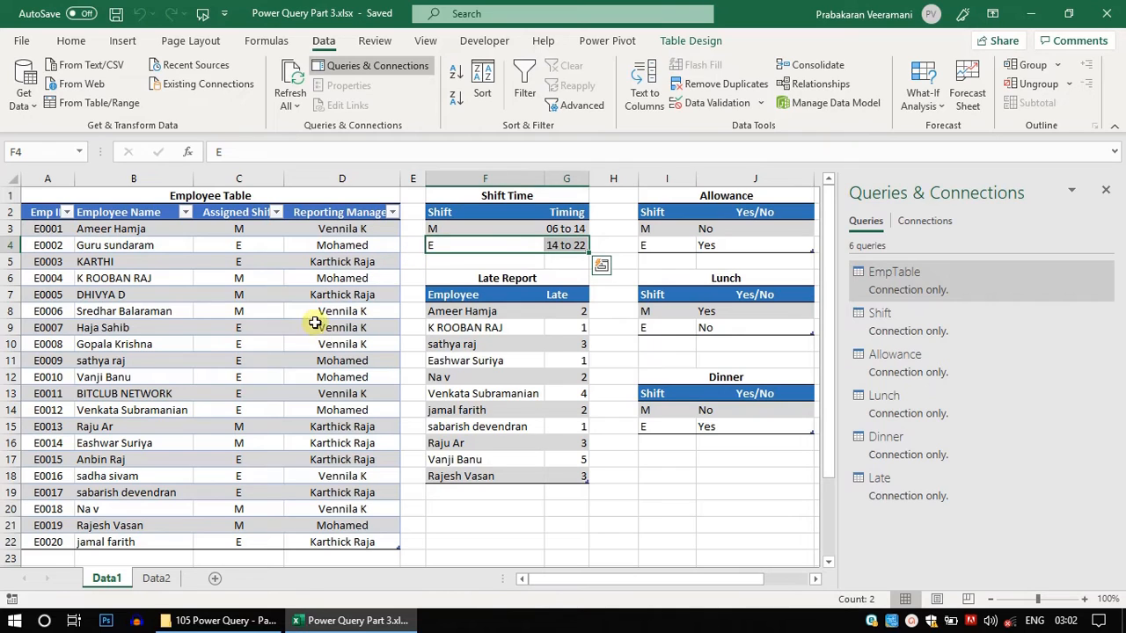
- Start a Merge of EmpTable with Shift, matching the Assigned Shift column to the Shift column
{"action": "left_click", "coordinate": [26, 101]}
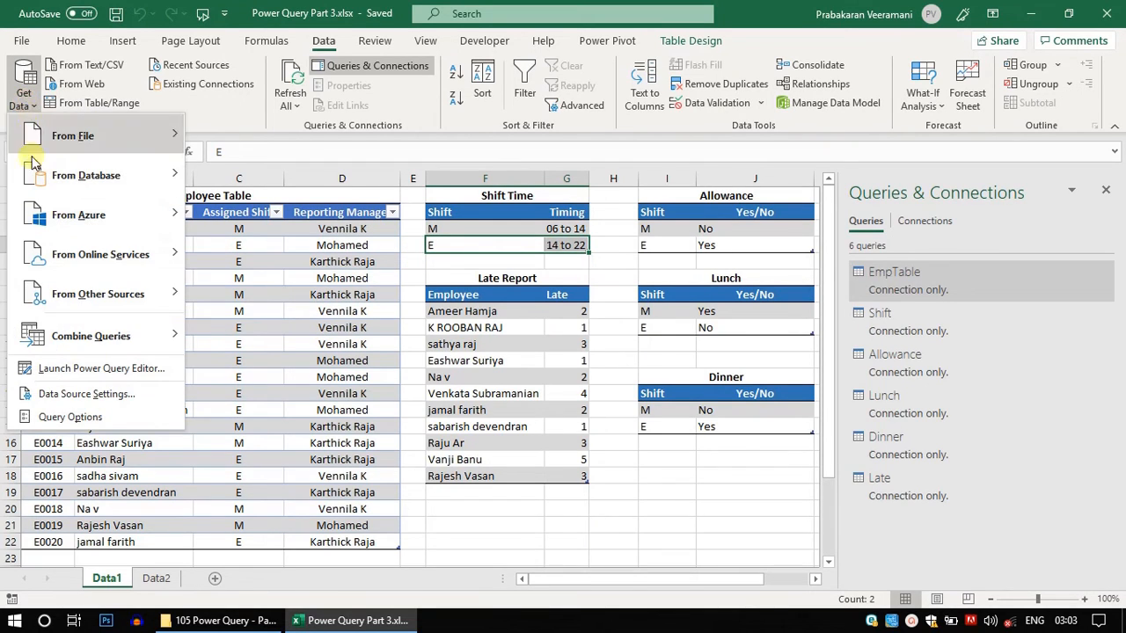
{"action": "mouse_move", "coordinate": [67, 343]}
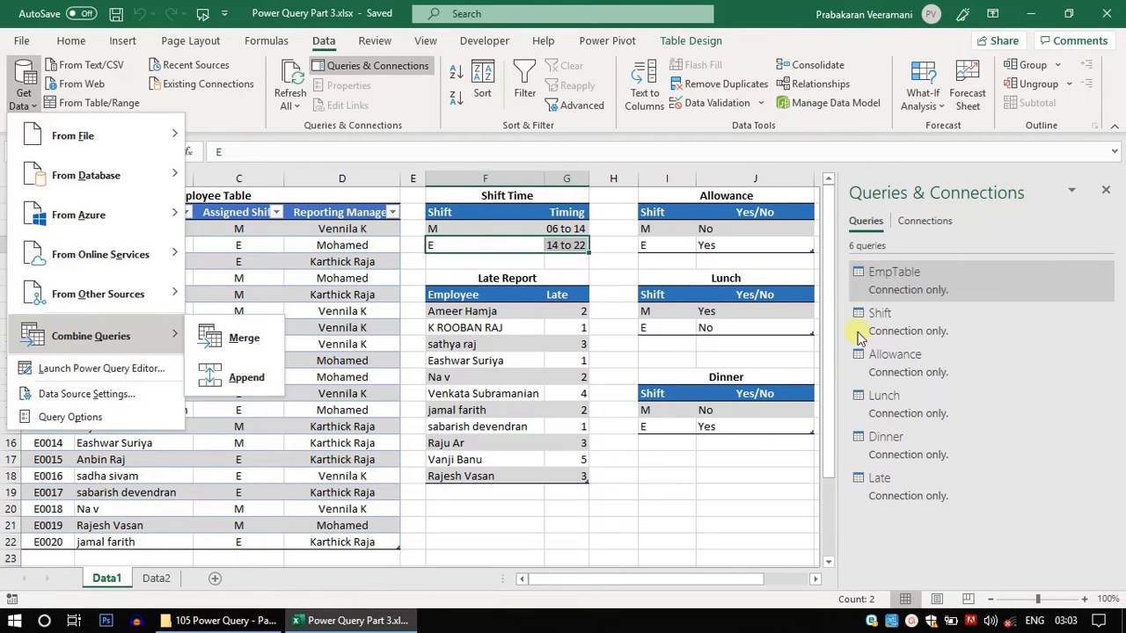
{"action": "left_click", "coordinate": [208, 344]}
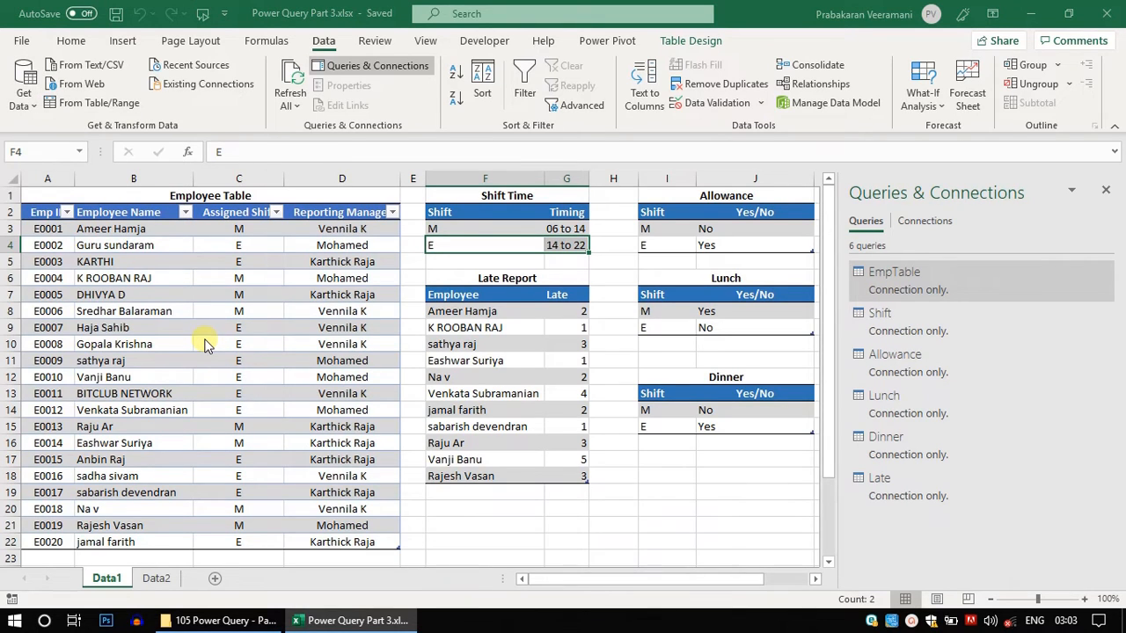
{"action": "left_click", "coordinate": [412, 128]}
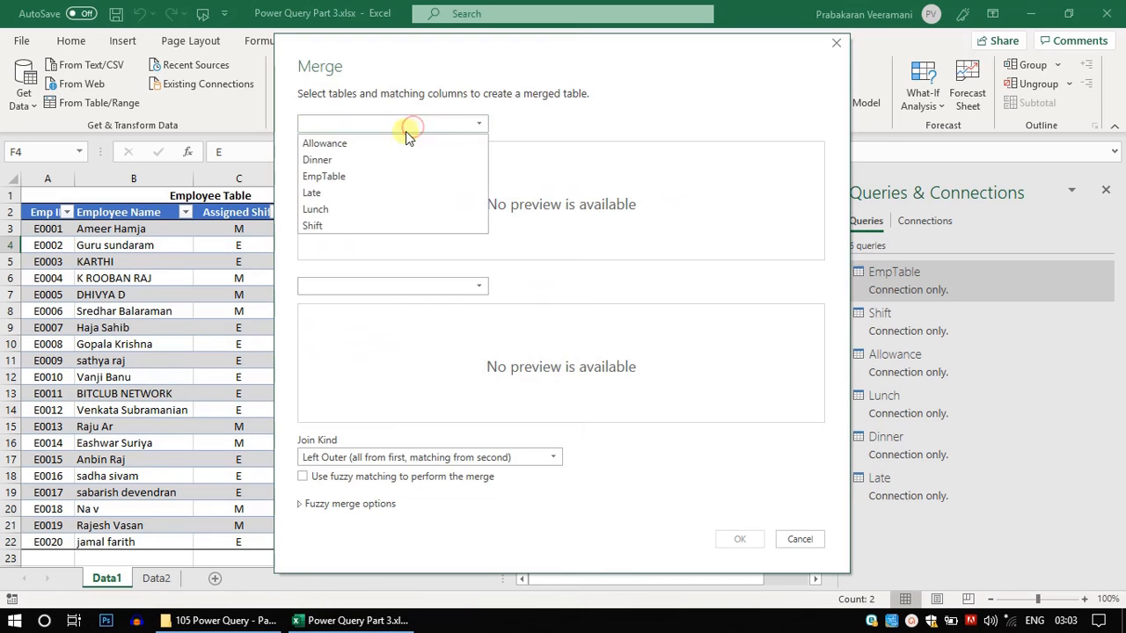
{"action": "left_click", "coordinate": [359, 176]}
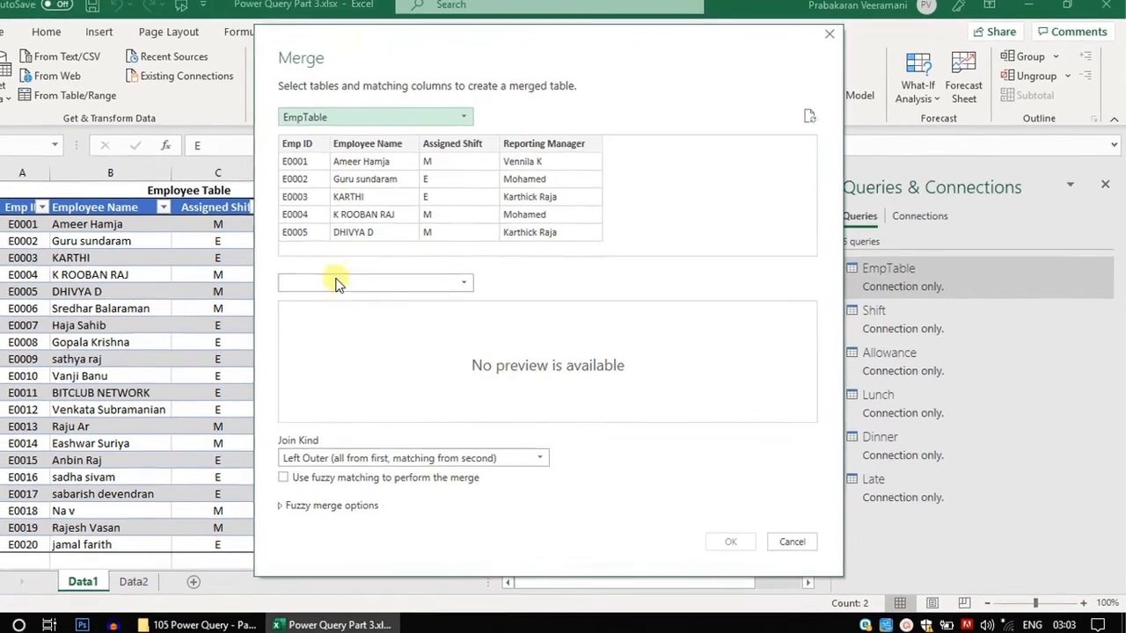
{"action": "left_click", "coordinate": [339, 283]}
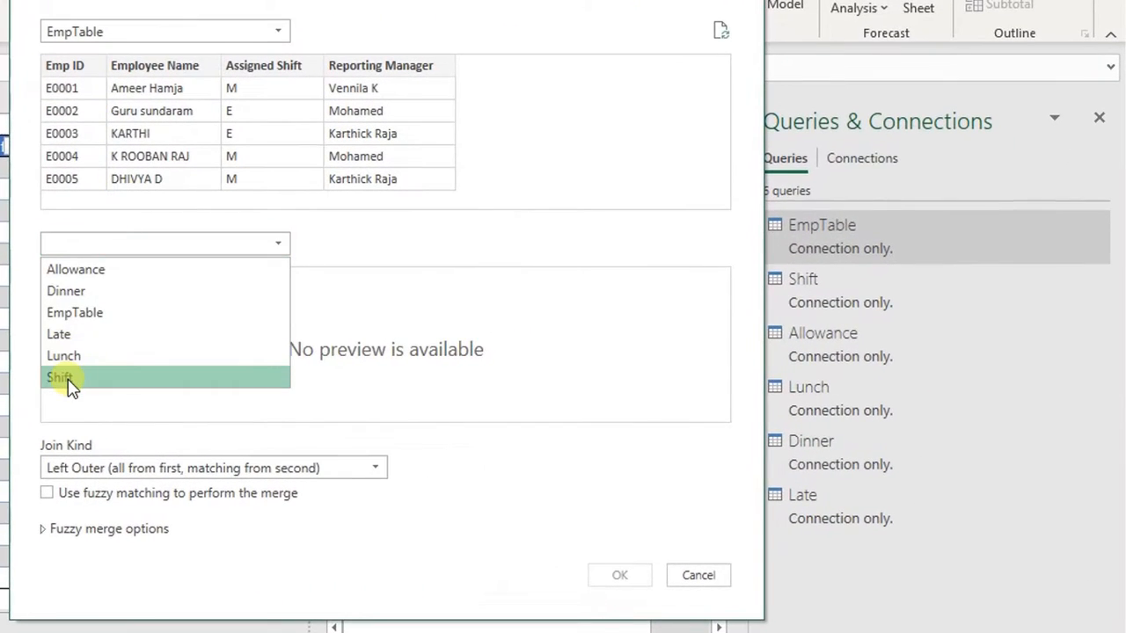
{"action": "left_click", "coordinate": [71, 378]}
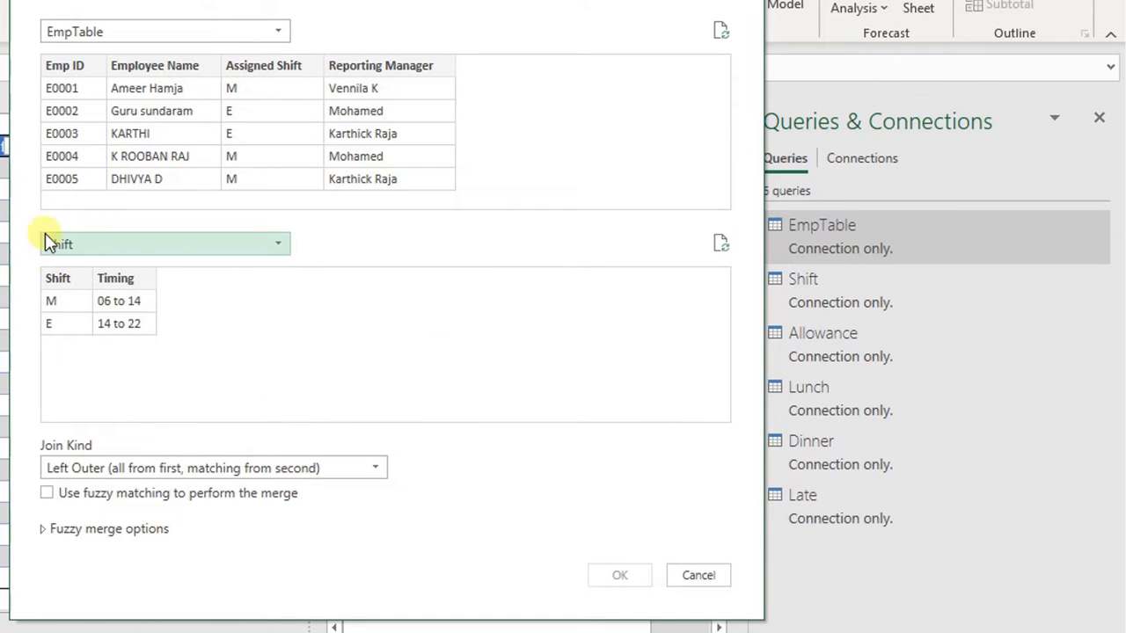
{"action": "left_click", "coordinate": [269, 68]}
{"action": "left_click", "coordinate": [58, 280]}
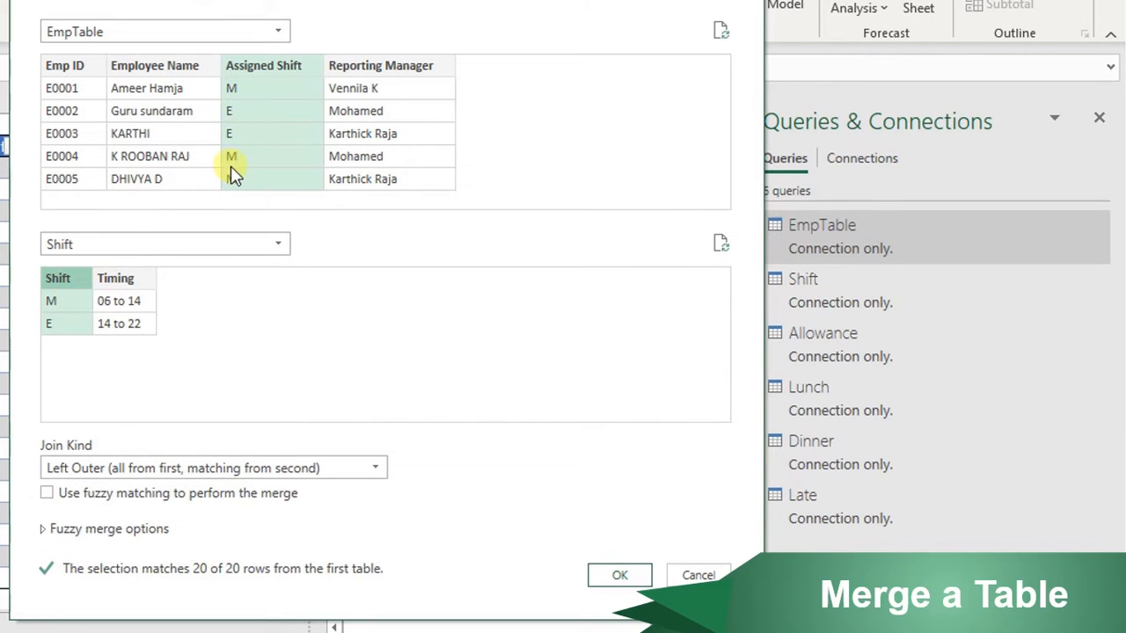
- Set the join kind to Left Outer (all from first, matching from second) and confirm the merge
{"action": "left_click", "coordinate": [68, 474]}
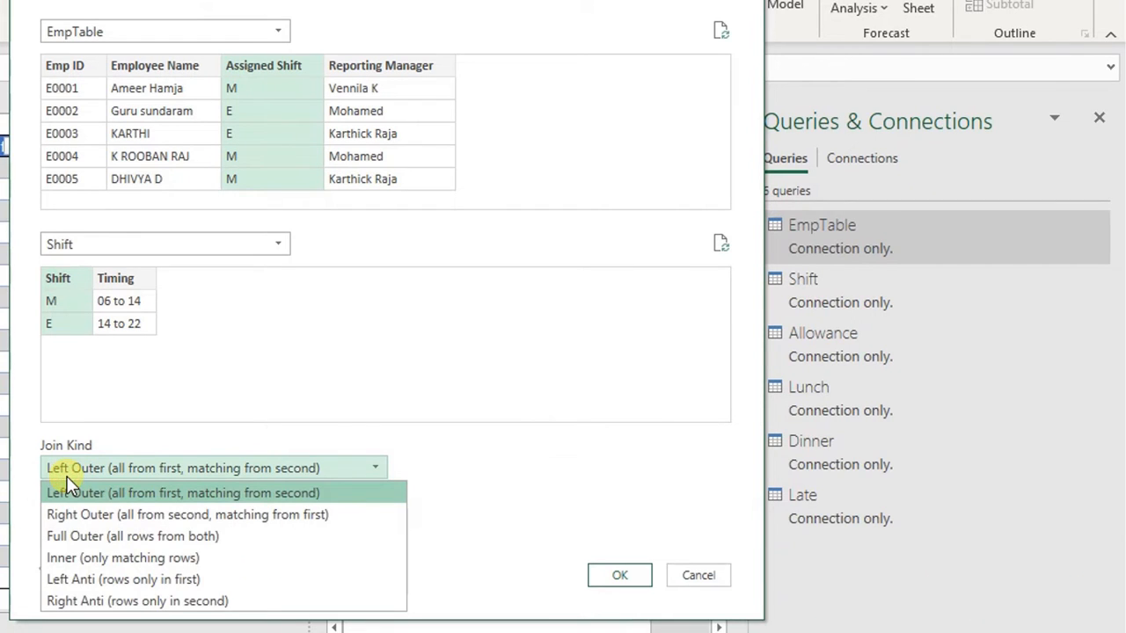
{"action": "left_click", "coordinate": [94, 431]}
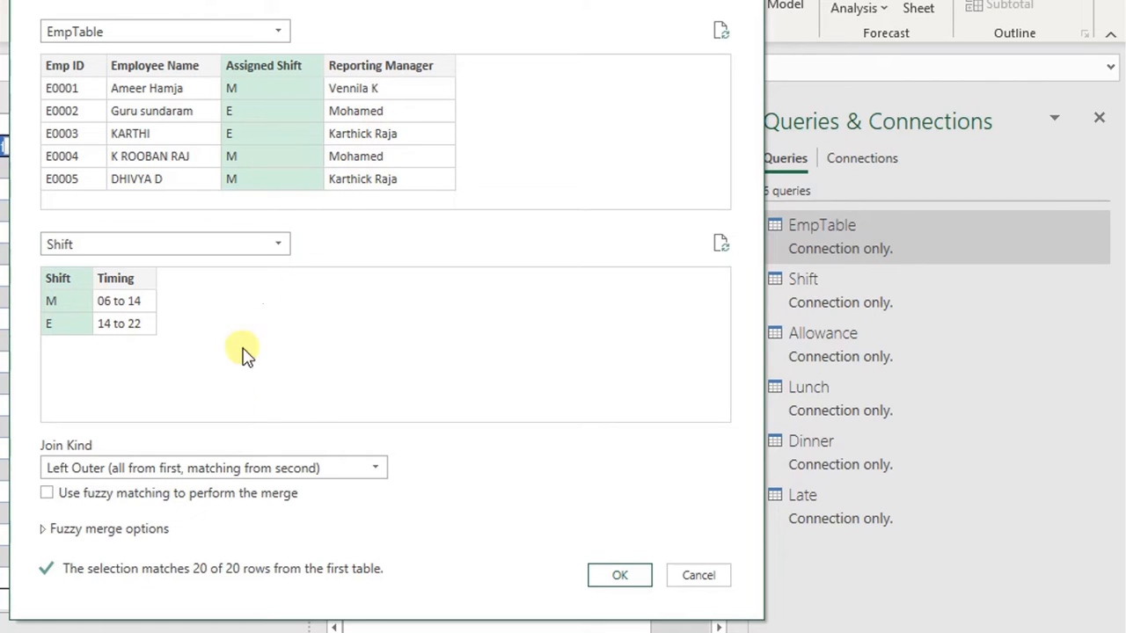
{"action": "left_click", "coordinate": [168, 467]}
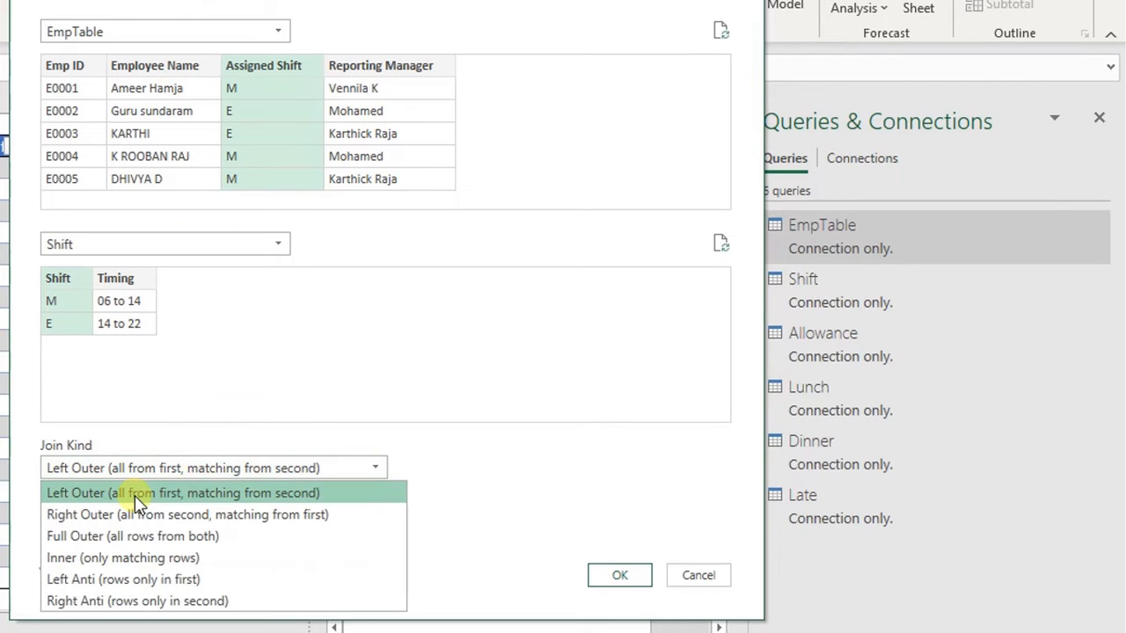
{"action": "left_click", "coordinate": [137, 495]}
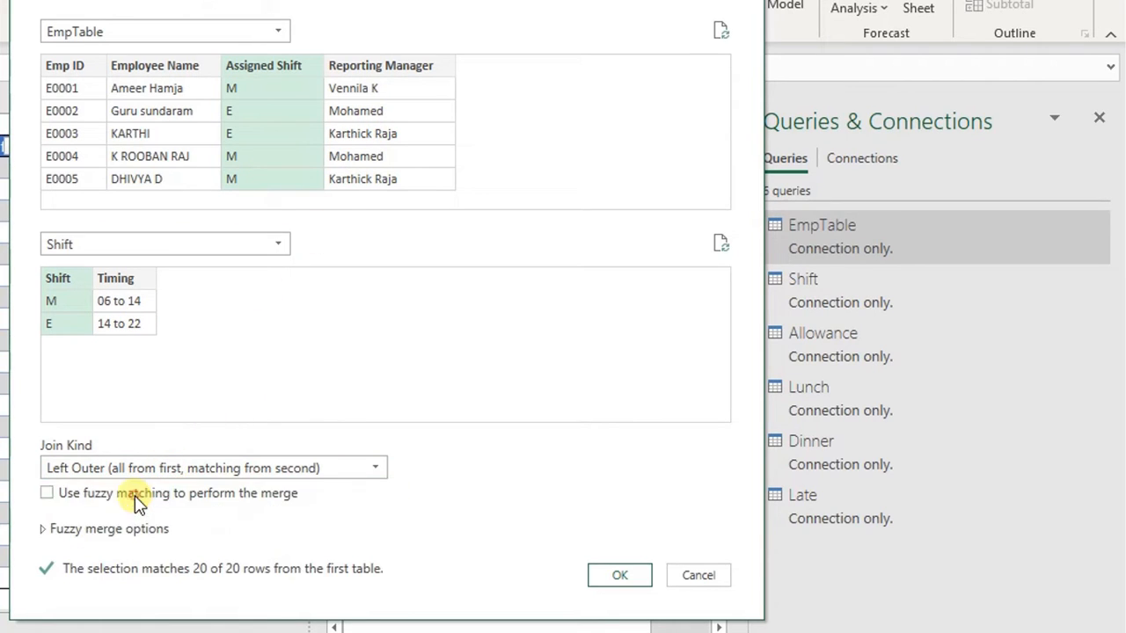
{"action": "left_click", "coordinate": [619, 577]}
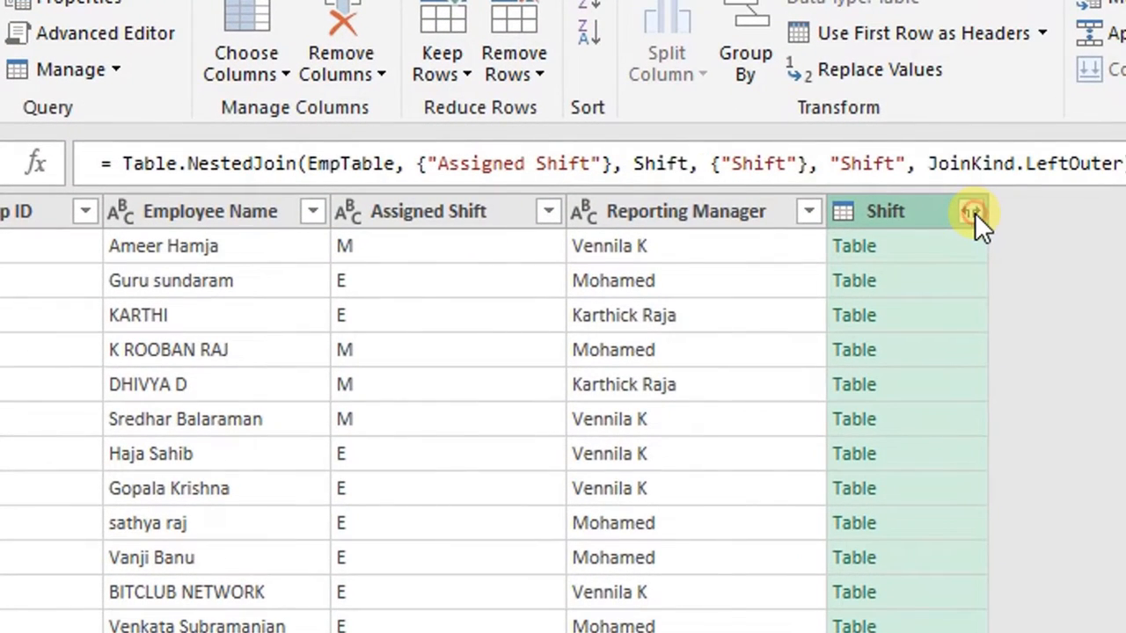
- Expand the merged Shift column, keeping only its Timing column
{"action": "left_click", "coordinate": [971, 212]}
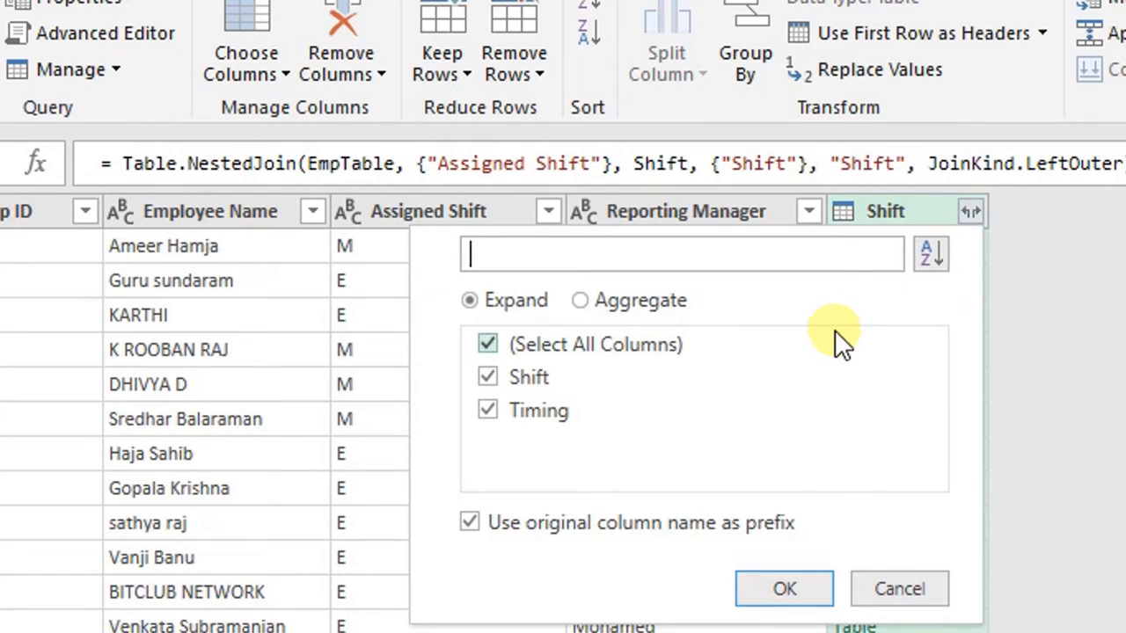
{"action": "left_click", "coordinate": [489, 379]}
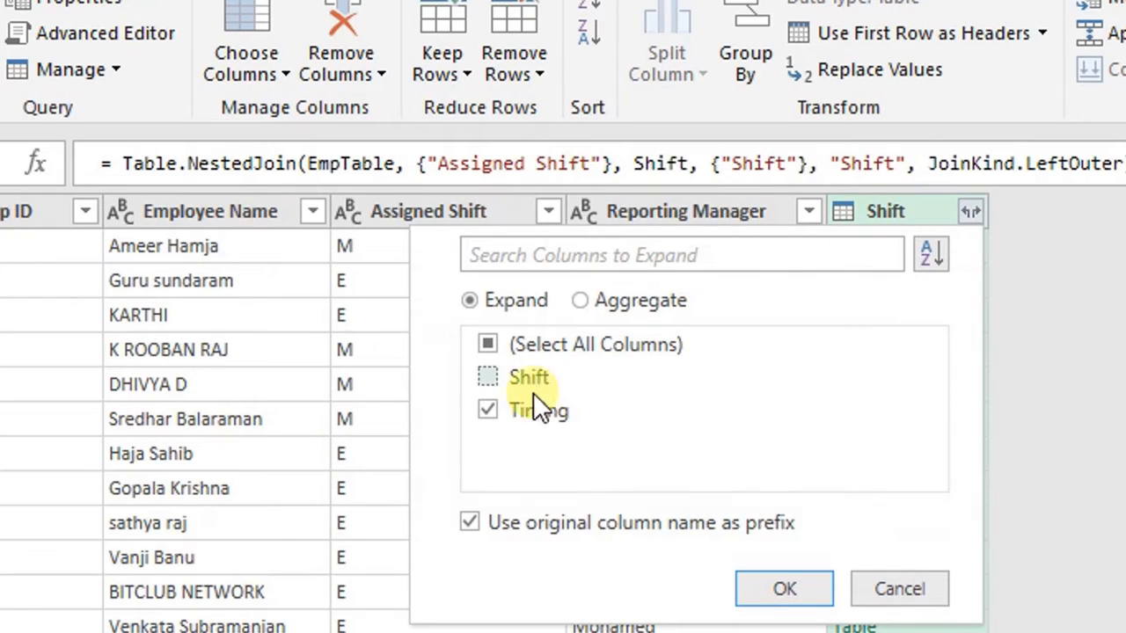
{"action": "left_click", "coordinate": [489, 409]}
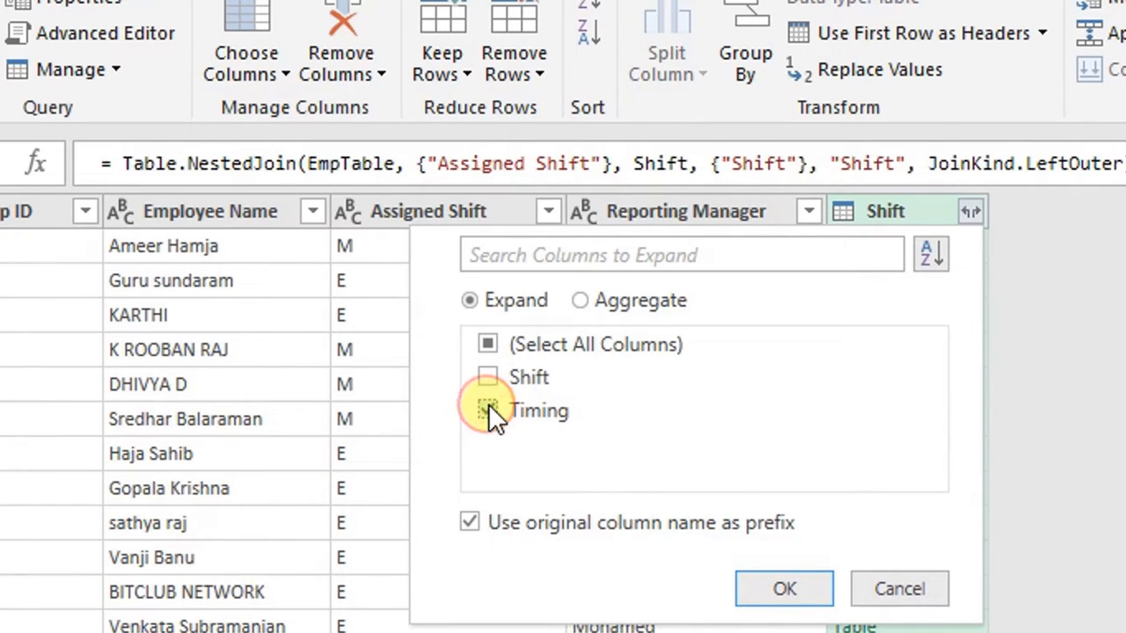
{"action": "left_click", "coordinate": [783, 589]}
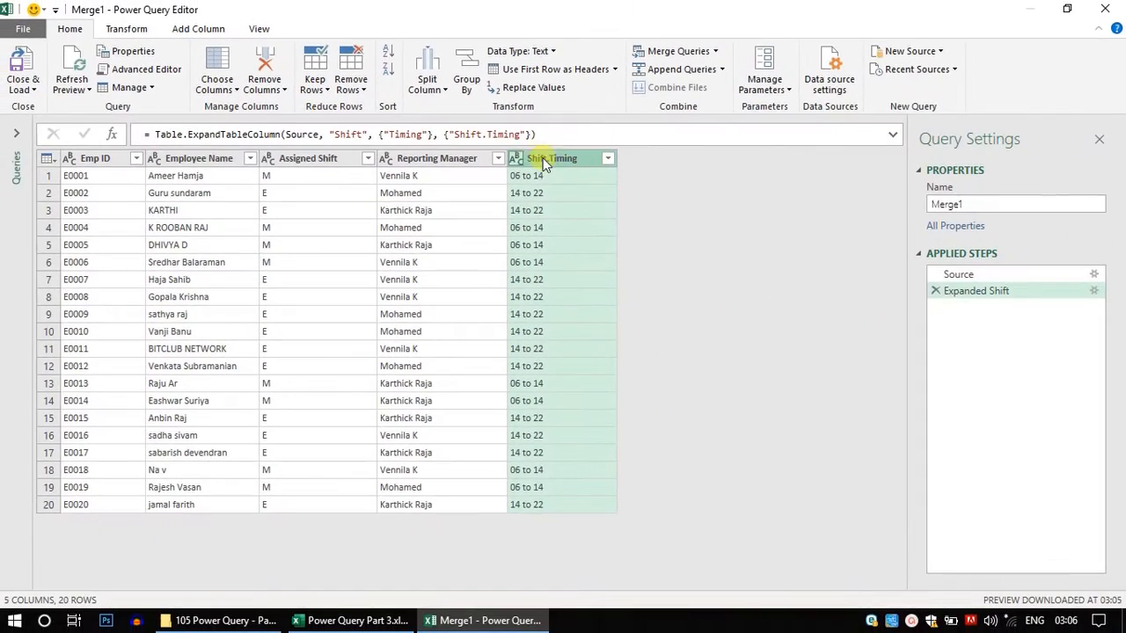
- Rename the expanded Shift.Timing column to Timing
{"action": "double_click", "coordinate": [553, 157]}
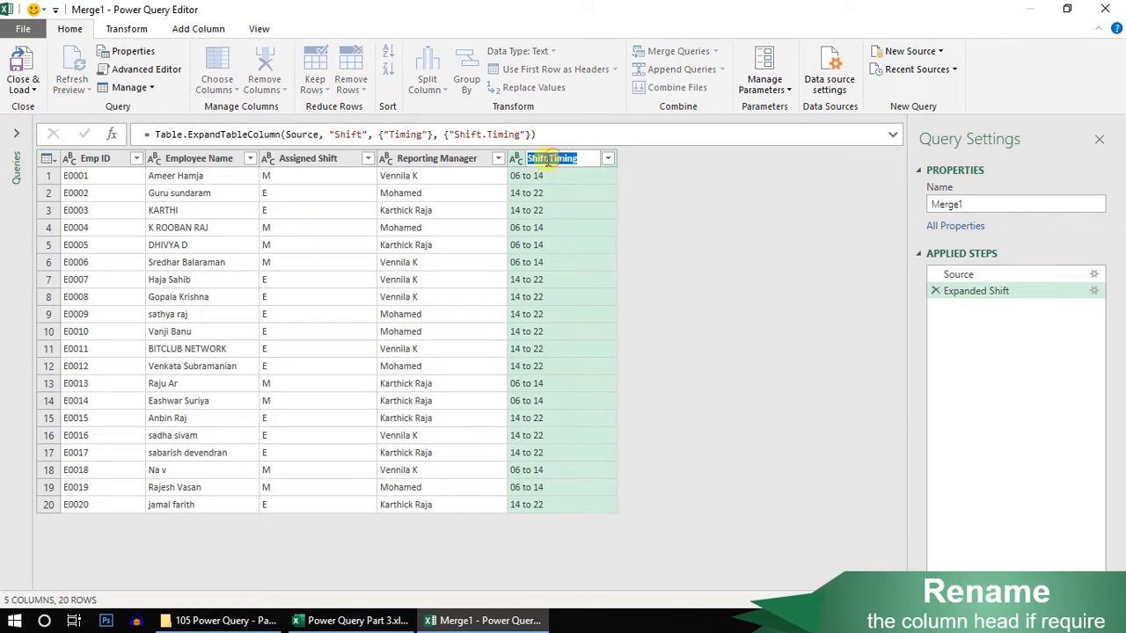
{"action": "left_click_drag", "start_coordinate": [546, 161], "coordinate": [531, 161]}
{"action": "key", "text": "BackSpace"}
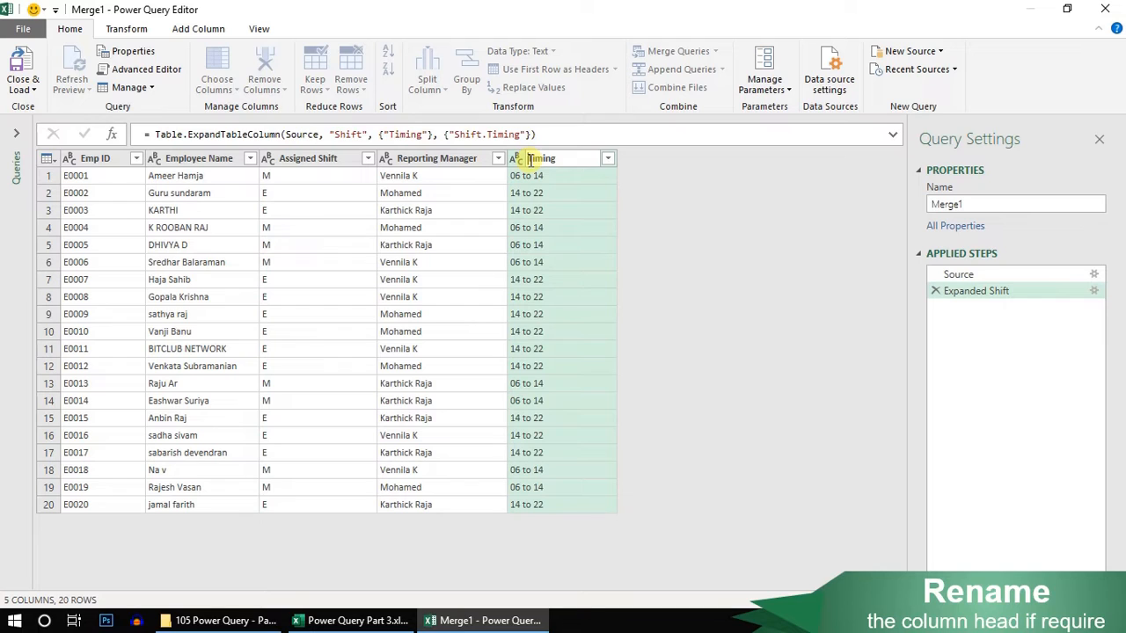
{"action": "key", "text": "Return"}
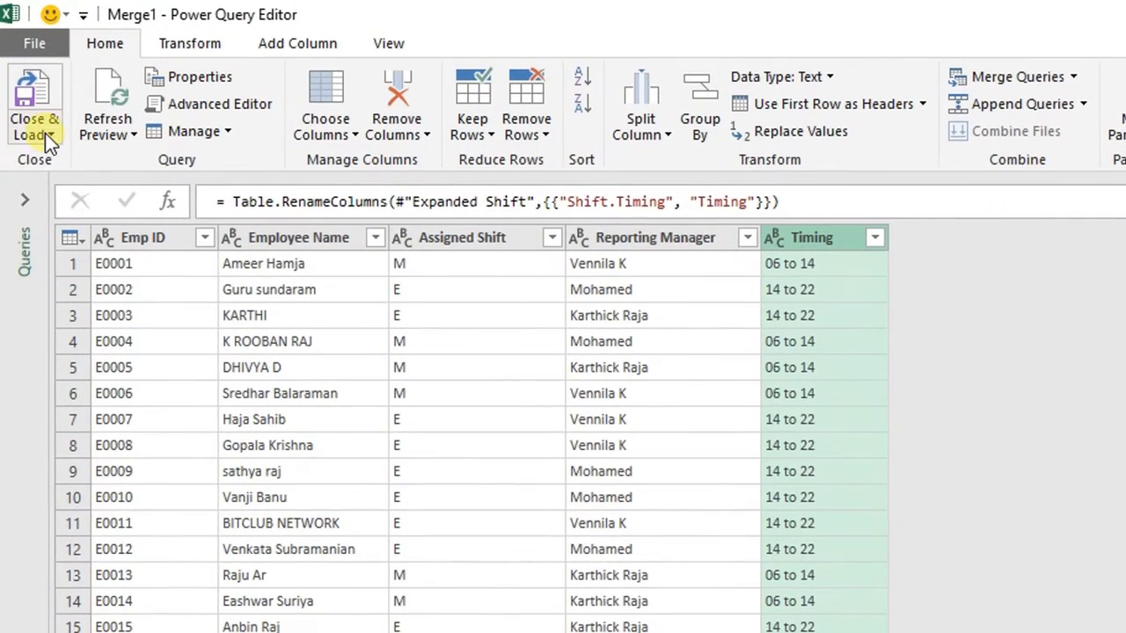
- Close the editor and load the merged query as a connection only
{"action": "left_click", "coordinate": [31, 89]}
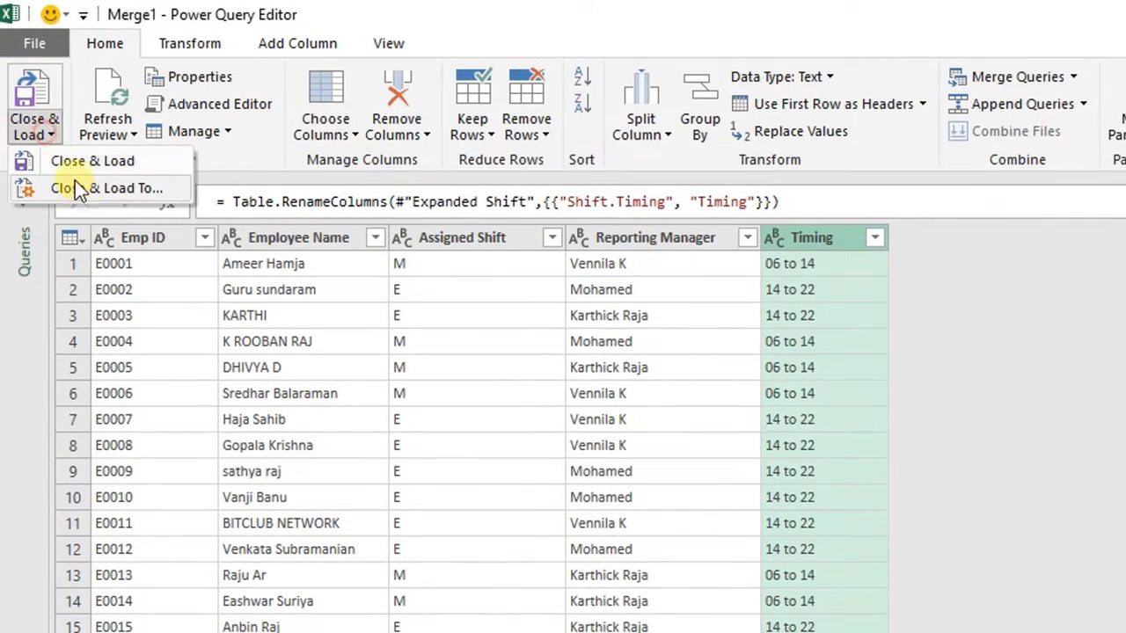
{"action": "left_click", "coordinate": [95, 187]}
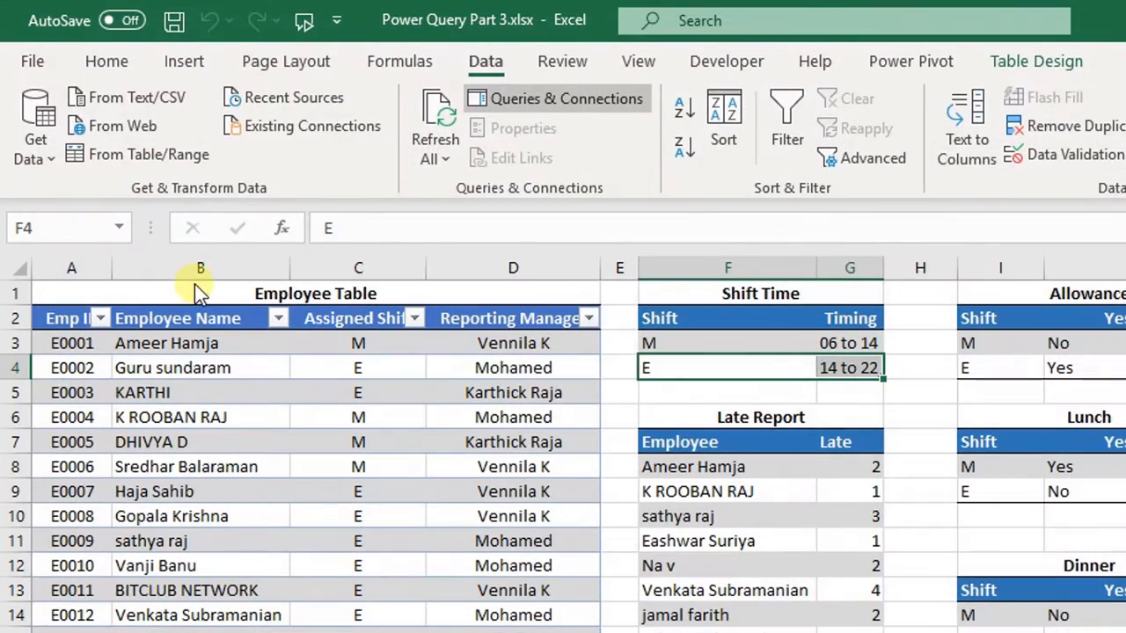
{"action": "left_click", "coordinate": [818, 398]}
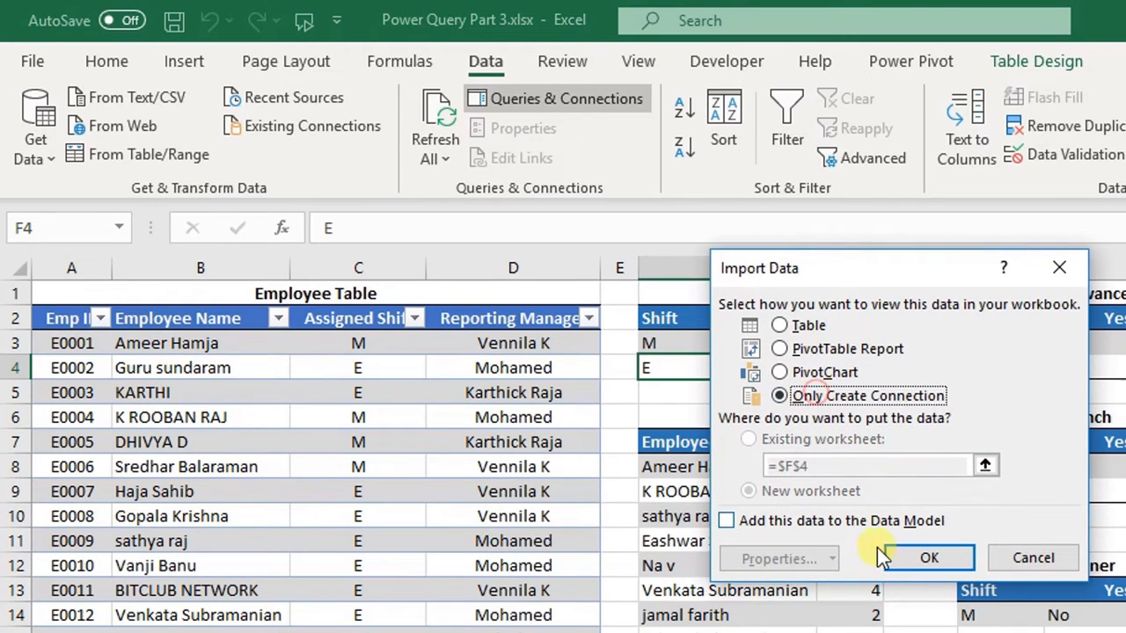
{"action": "left_click", "coordinate": [907, 560]}
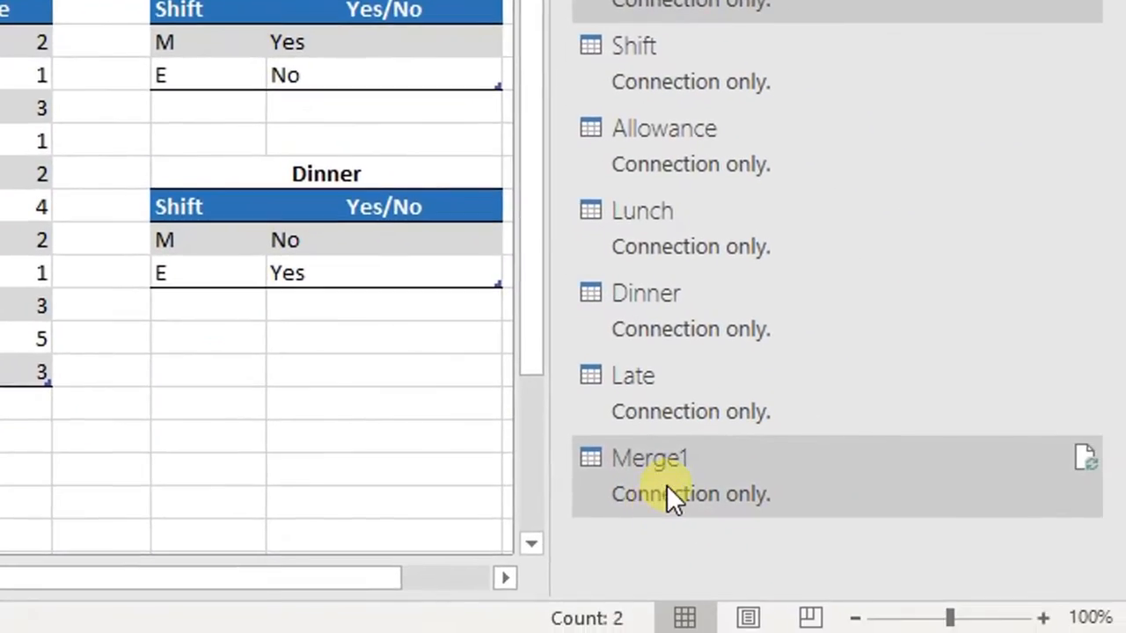
- Rename the Merge1 query to EmpShift
{"action": "mouse_move", "coordinate": [667, 464]}
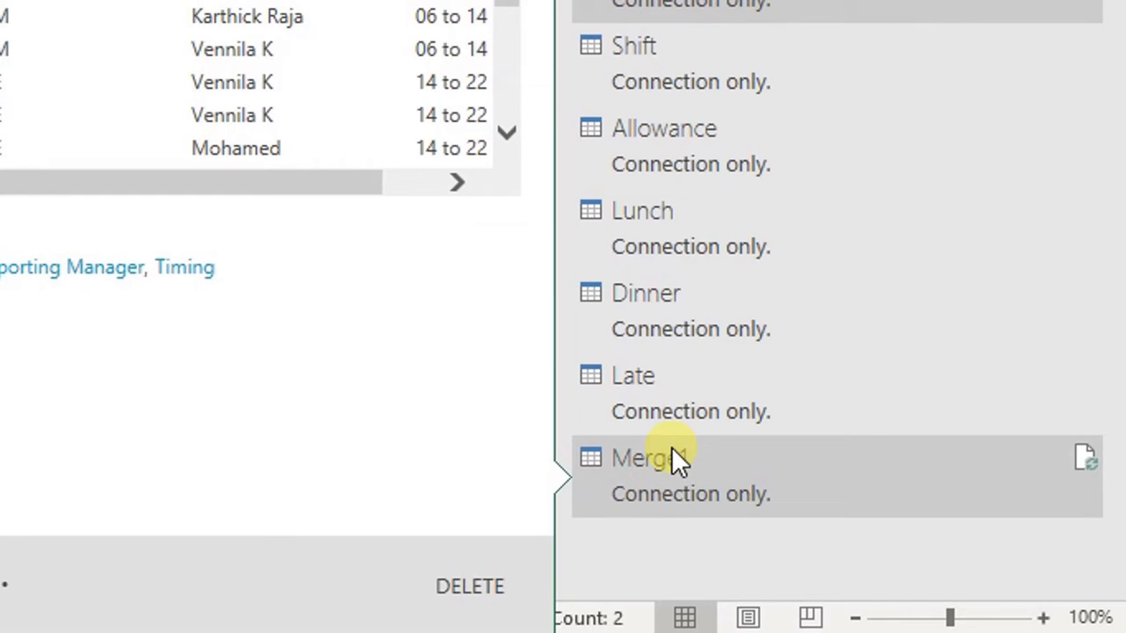
{"action": "right_click", "coordinate": [673, 450]}
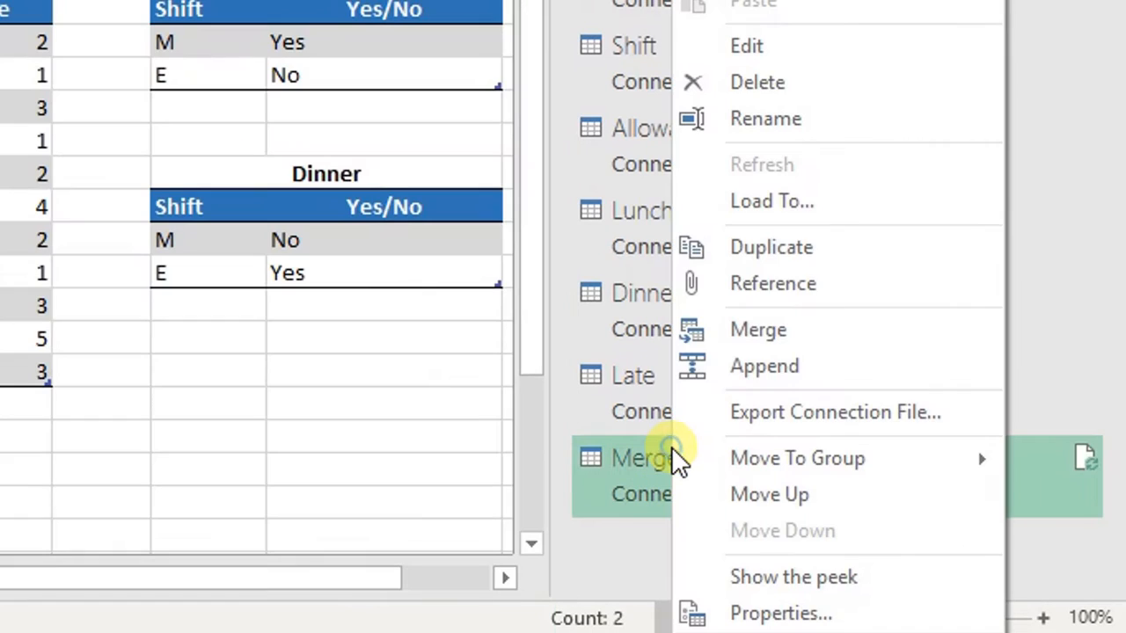
{"action": "left_click", "coordinate": [797, 121]}
{"action": "key", "text": "BackSpace"}
{"action": "type", "text": "Emp"}
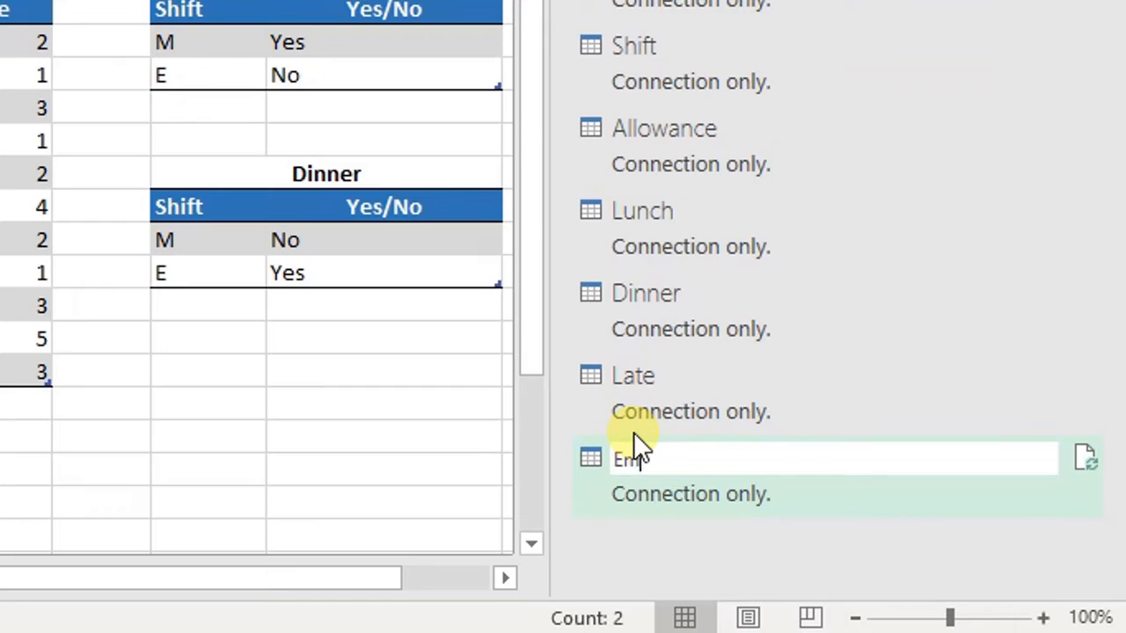
{"action": "type", "text": "Shift"}
{"action": "key", "text": "Return"}
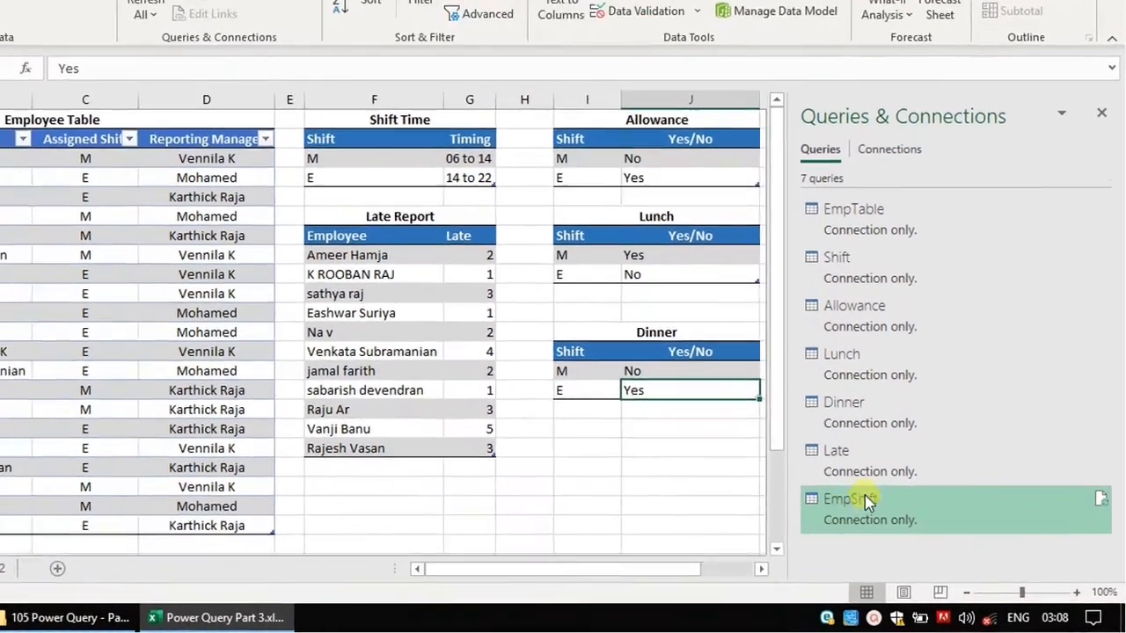
- Start a Merge of EmpShift with Allowance, matching the Assigned Shift column to the Shift column
{"action": "mouse_move", "coordinate": [891, 526]}
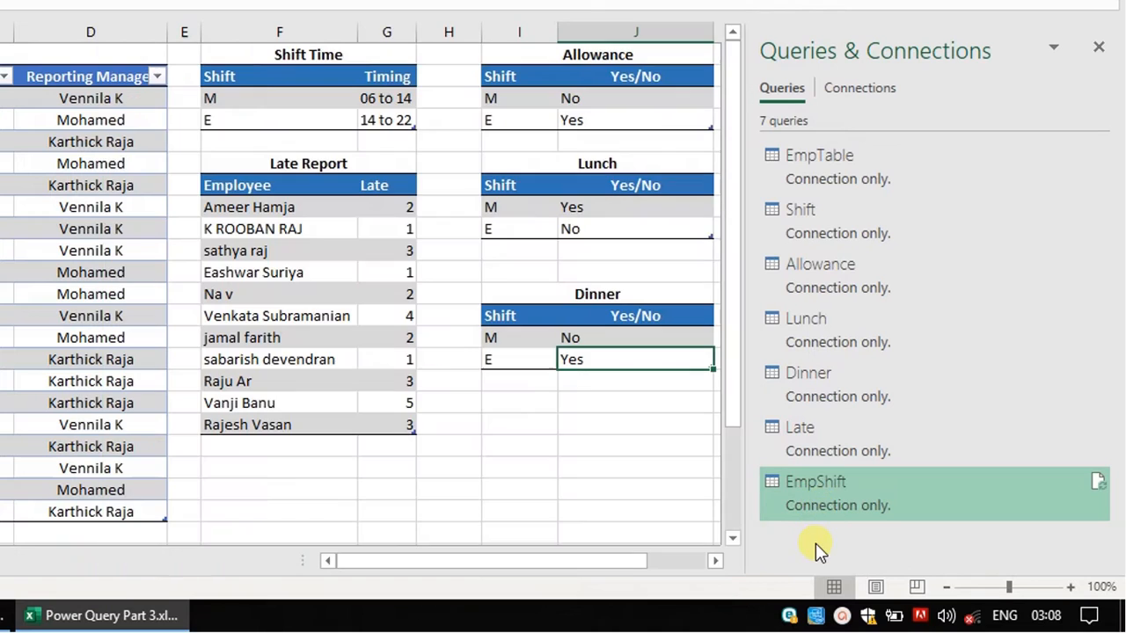
{"action": "left_click", "coordinate": [815, 542]}
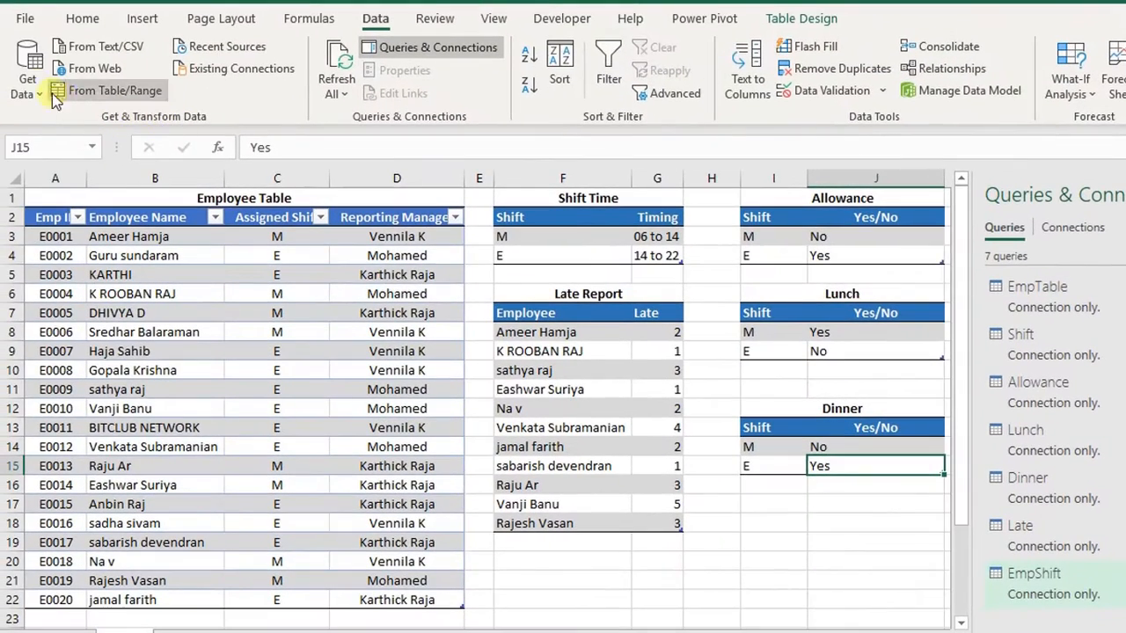
{"action": "left_click", "coordinate": [28, 79]}
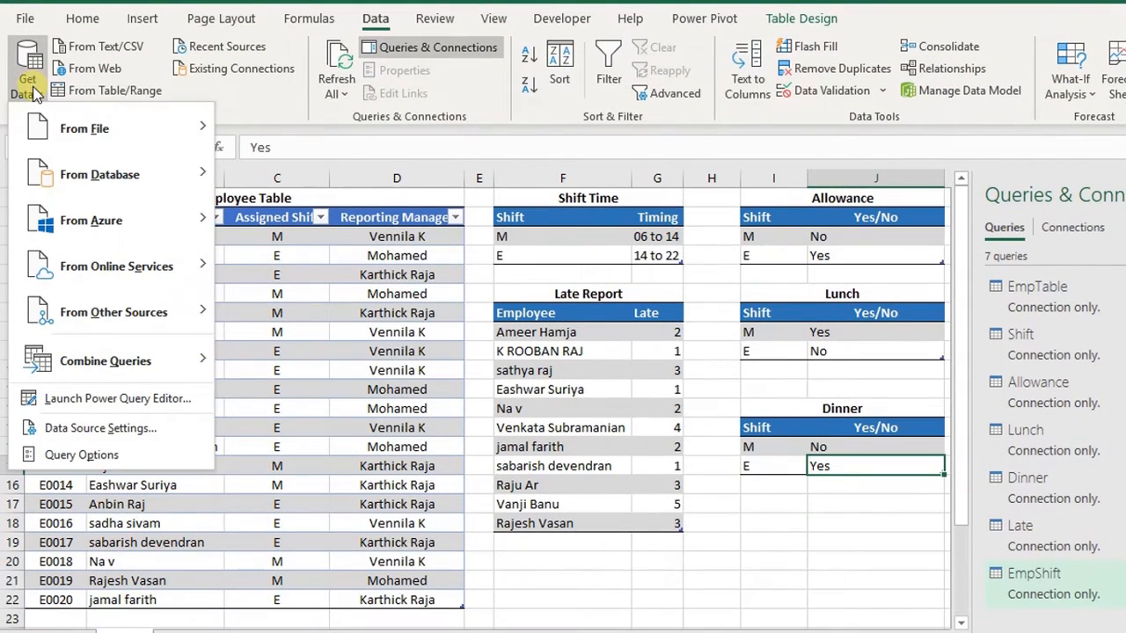
{"action": "mouse_move", "coordinate": [40, 370]}
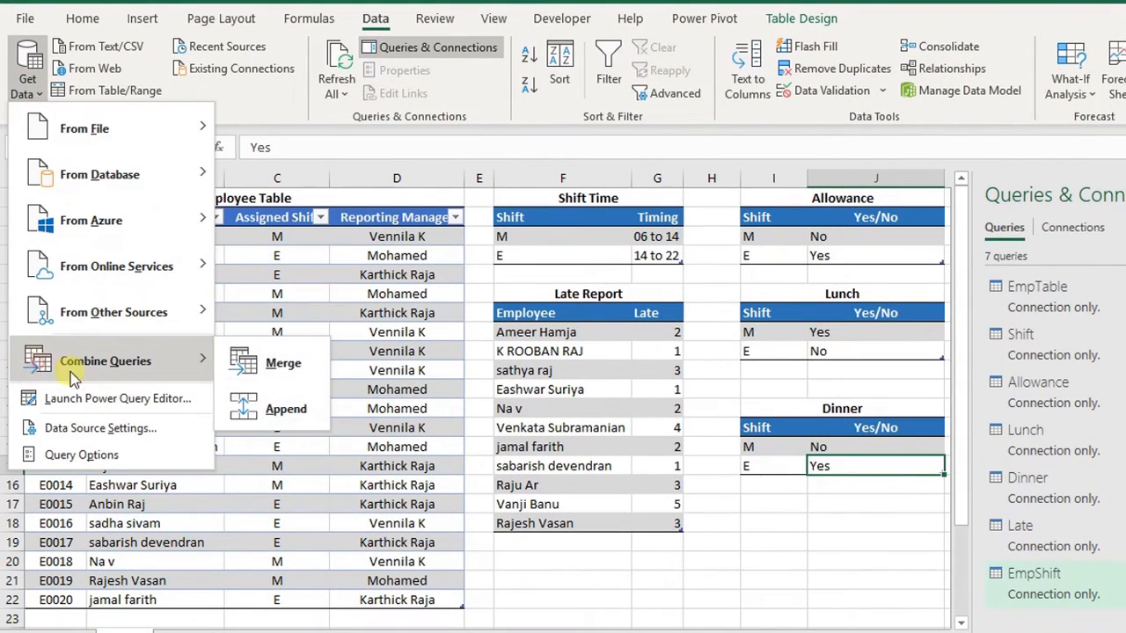
{"action": "left_click", "coordinate": [293, 376]}
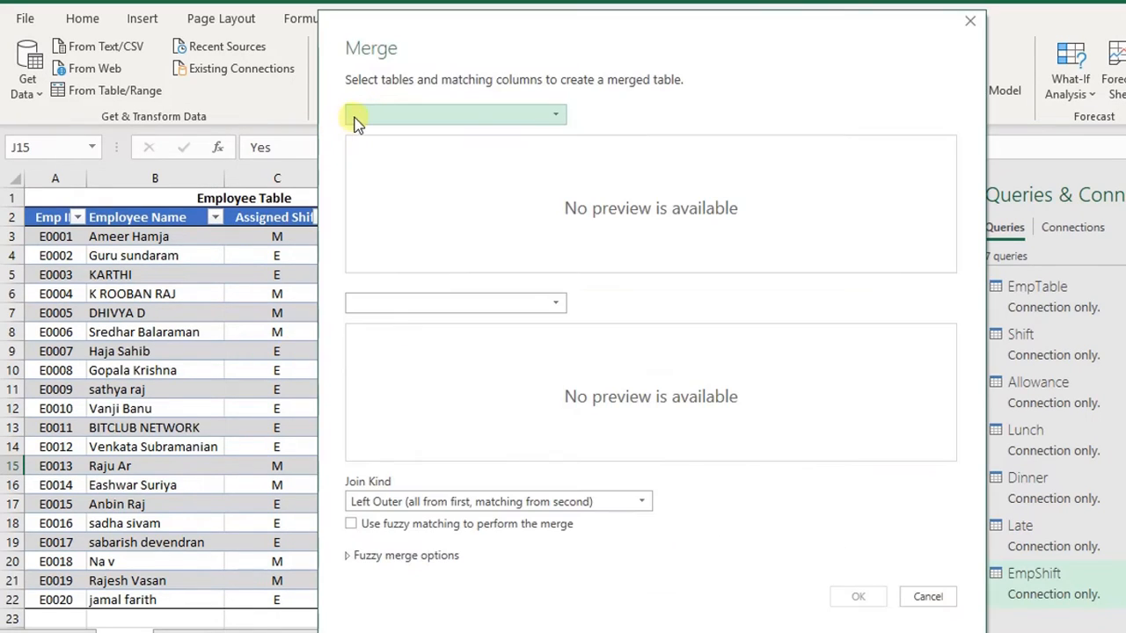
{"action": "left_click", "coordinate": [361, 115]}
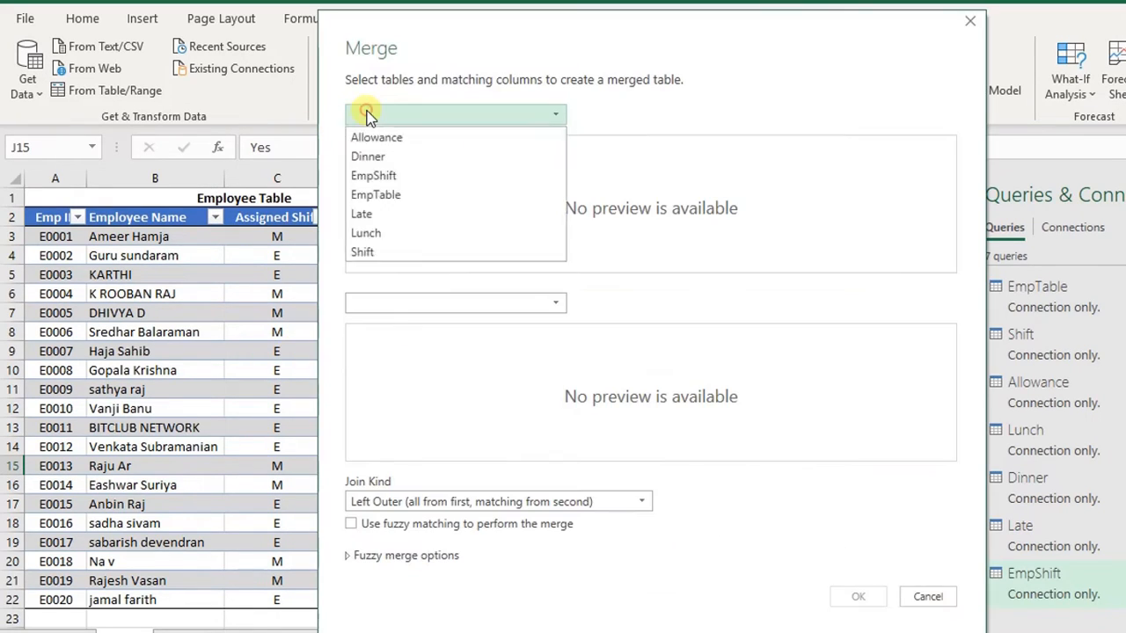
{"action": "left_click", "coordinate": [368, 180]}
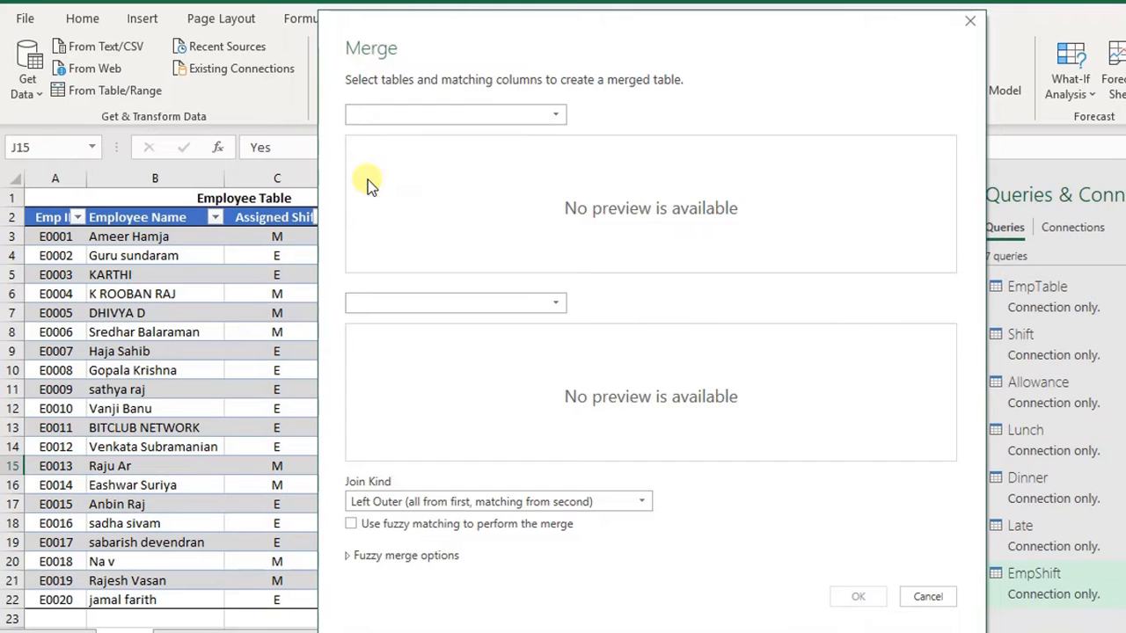
{"action": "left_click_drag", "start_coordinate": [517, 48], "coordinate": [470, 409]}
{"action": "left_click_drag", "start_coordinate": [674, 390], "coordinate": [621, 62]}
{"action": "left_click", "coordinate": [369, 347]}
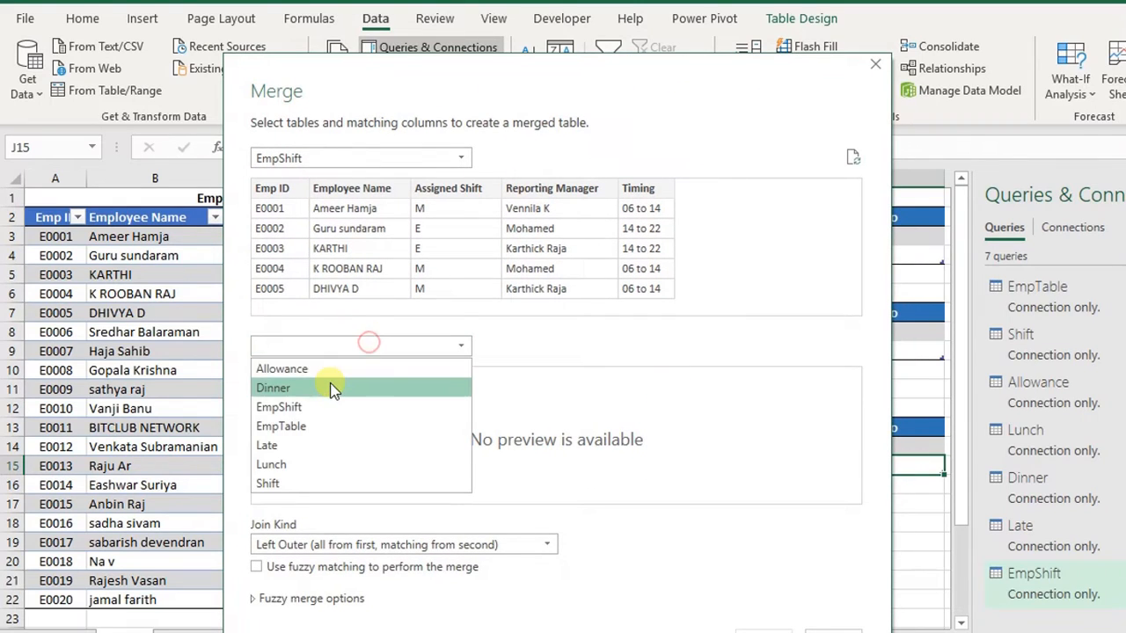
{"action": "left_click", "coordinate": [356, 369]}
{"action": "left_click", "coordinate": [426, 208]}
{"action": "left_click", "coordinate": [280, 379]}
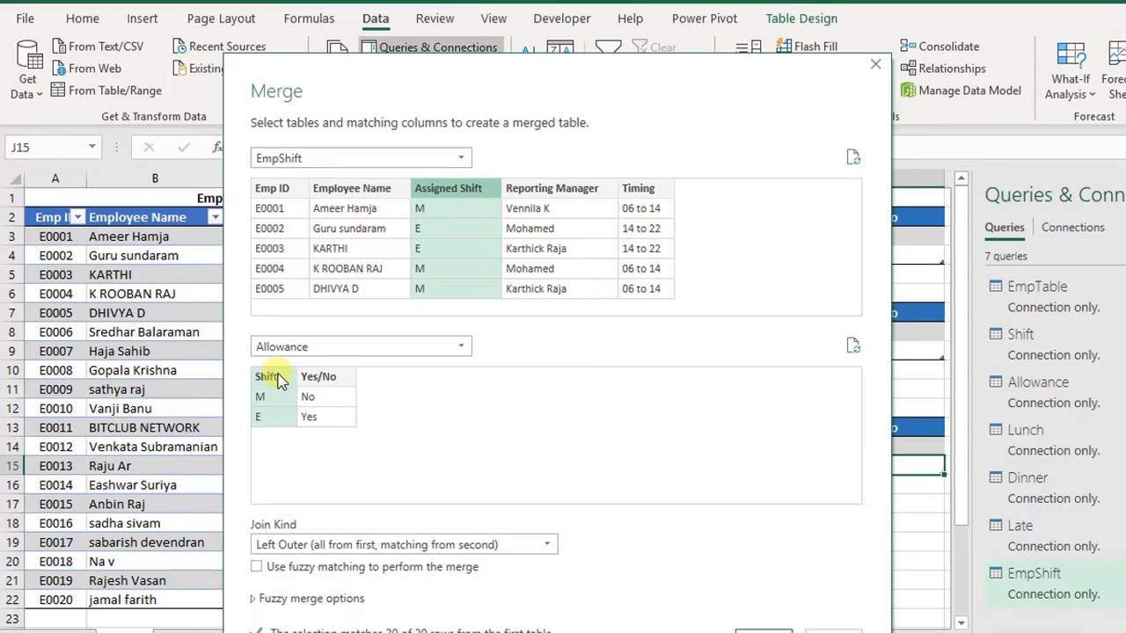
- Set the join kind to Left Outer (all from first, matching from second) and confirm the merge
{"action": "left_click", "coordinate": [443, 202]}
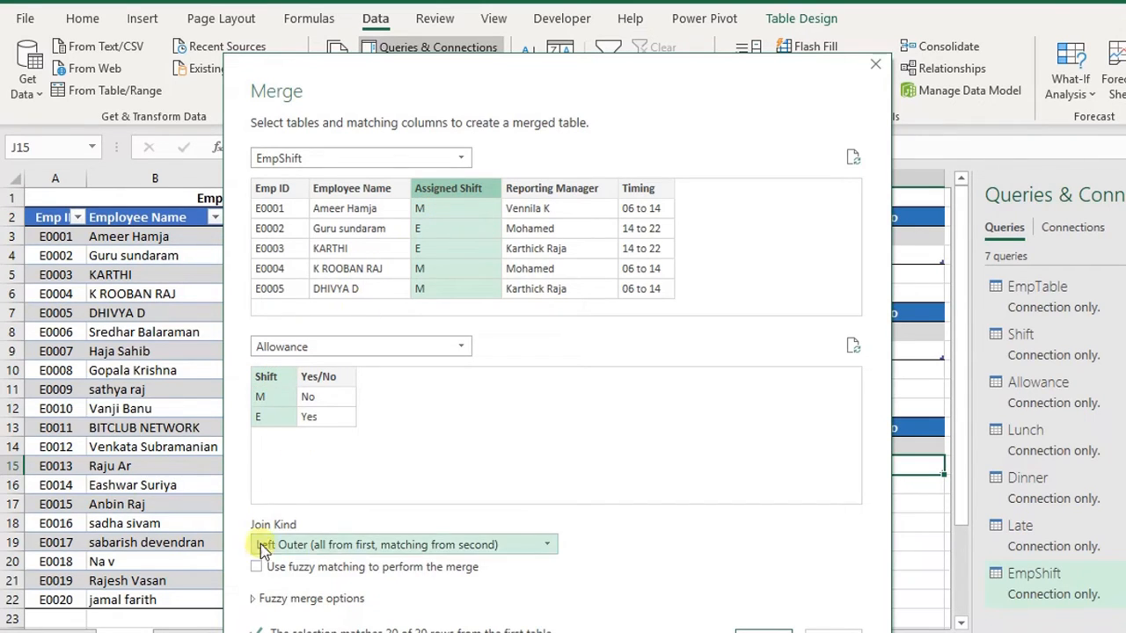
{"action": "left_click", "coordinate": [316, 545]}
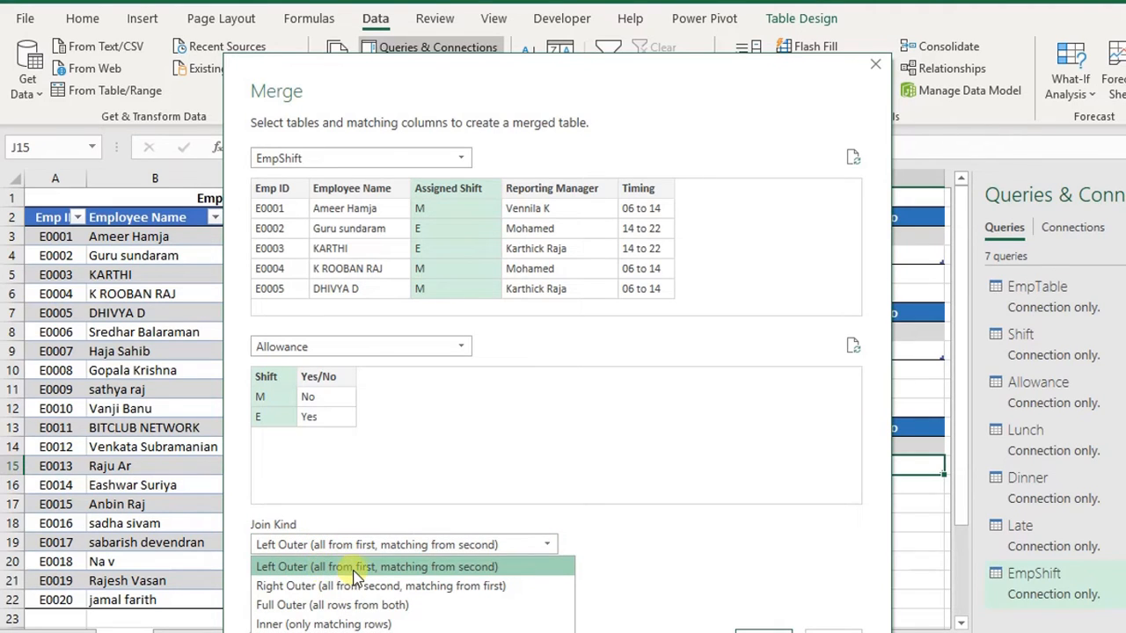
{"action": "left_click", "coordinate": [405, 568]}
{"action": "left_click", "coordinate": [758, 629]}
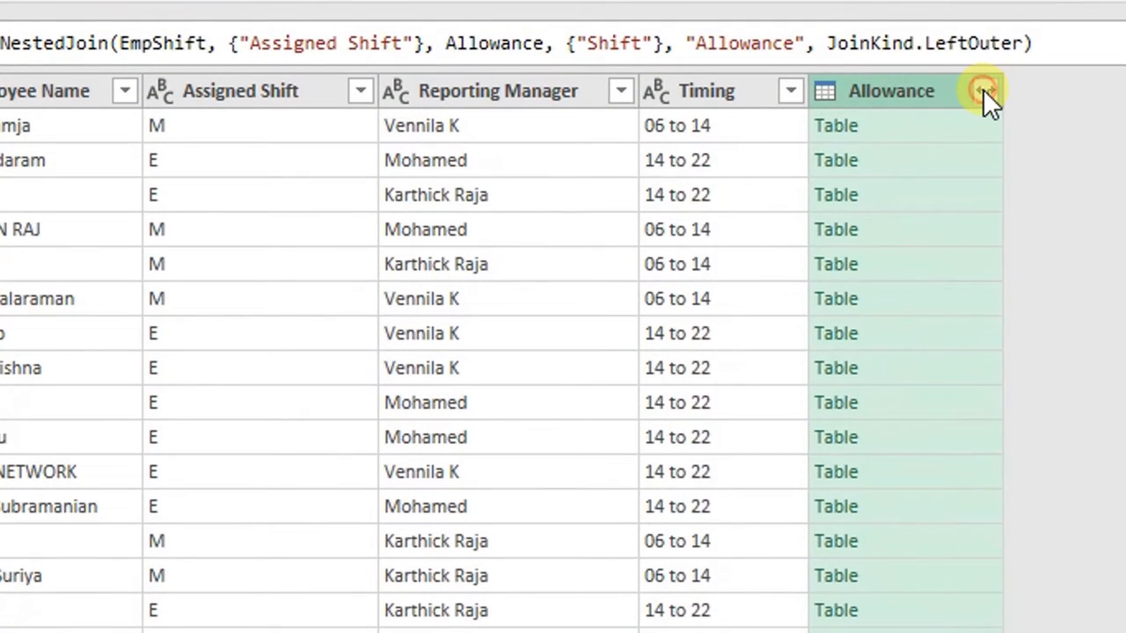
- Expand the merged Allowance column, keeping only its Yes/No column
{"action": "left_click", "coordinate": [985, 92]}
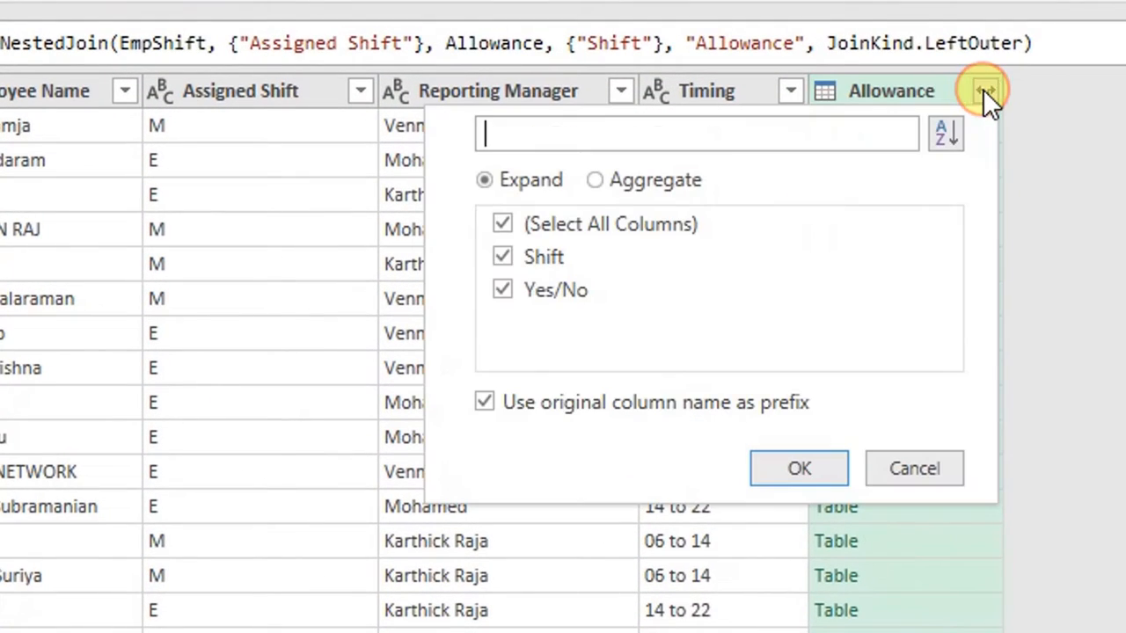
{"action": "left_click", "coordinate": [503, 256]}
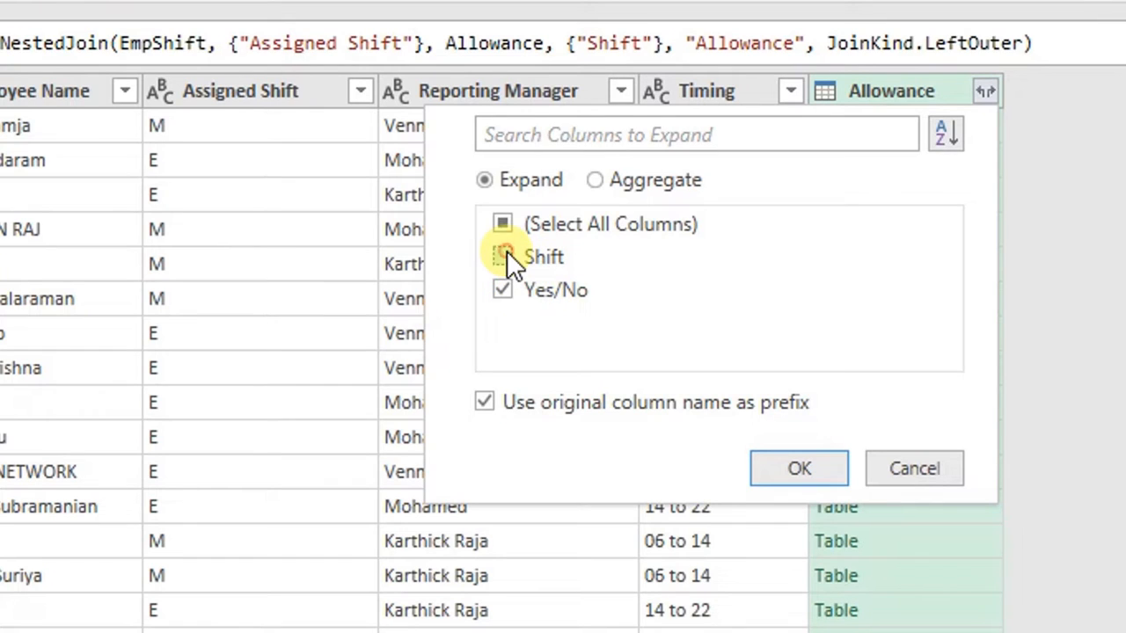
{"action": "left_click", "coordinate": [780, 470]}
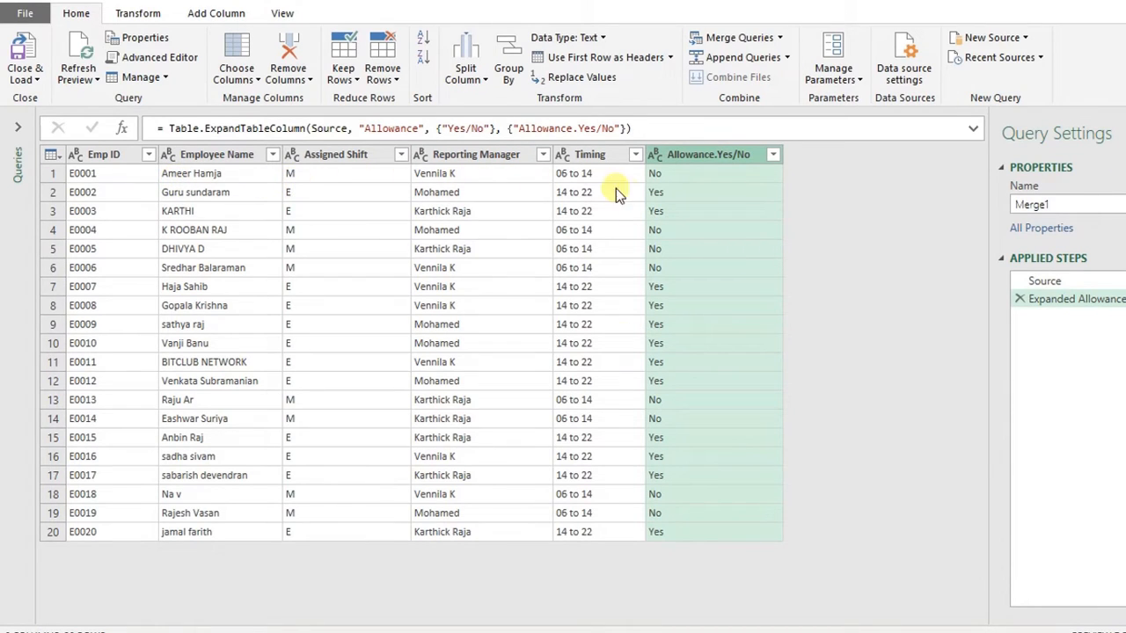
- Rename the expanded Allowance.Yes/No column to Allowance
{"action": "double_click", "coordinate": [696, 156]}
{"action": "left_click", "coordinate": [717, 157]}
{"action": "left_click_drag", "start_coordinate": [714, 156], "coordinate": [745, 151]}
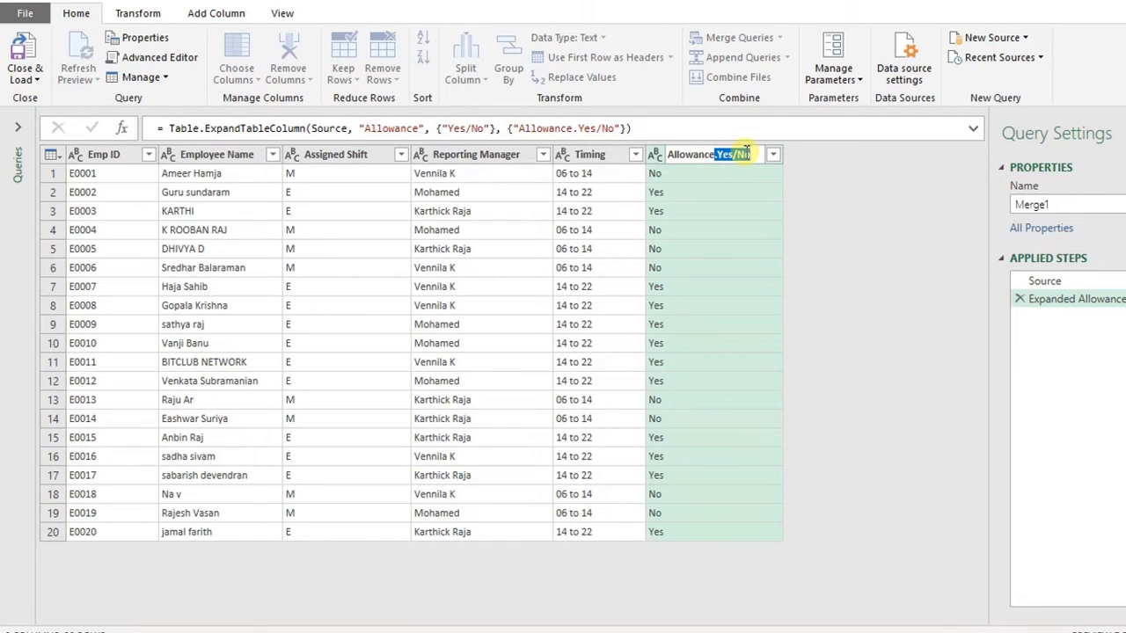
{"action": "key", "text": "BackSpace"}
{"action": "key", "text": "Return"}
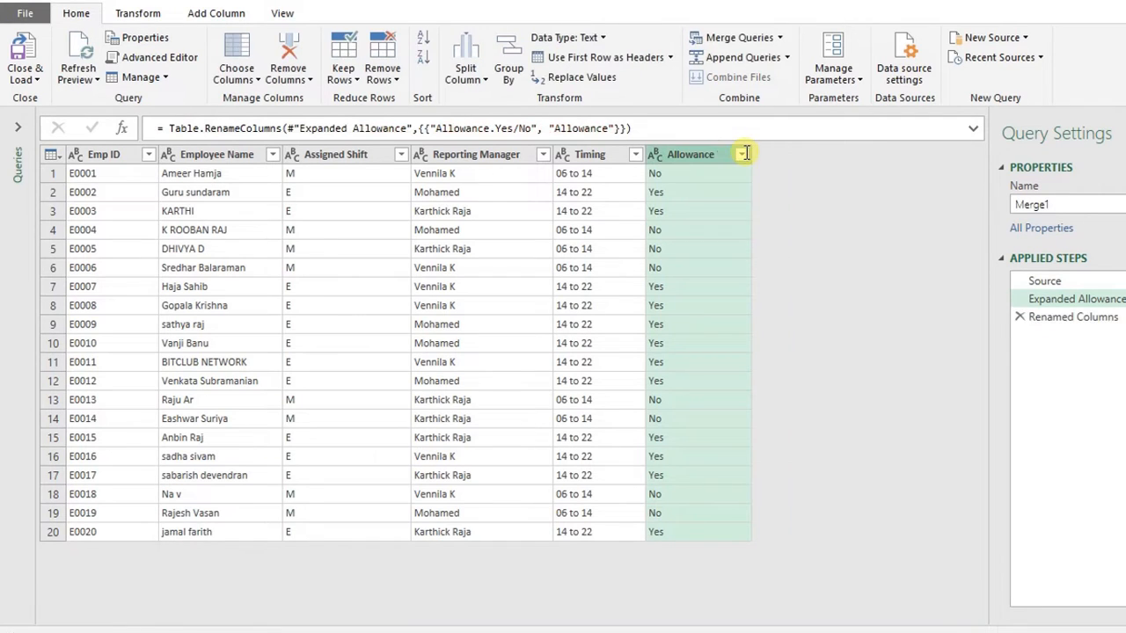
- Close the editor and load the merged query as a connection only
{"action": "left_click", "coordinate": [4, 77]}
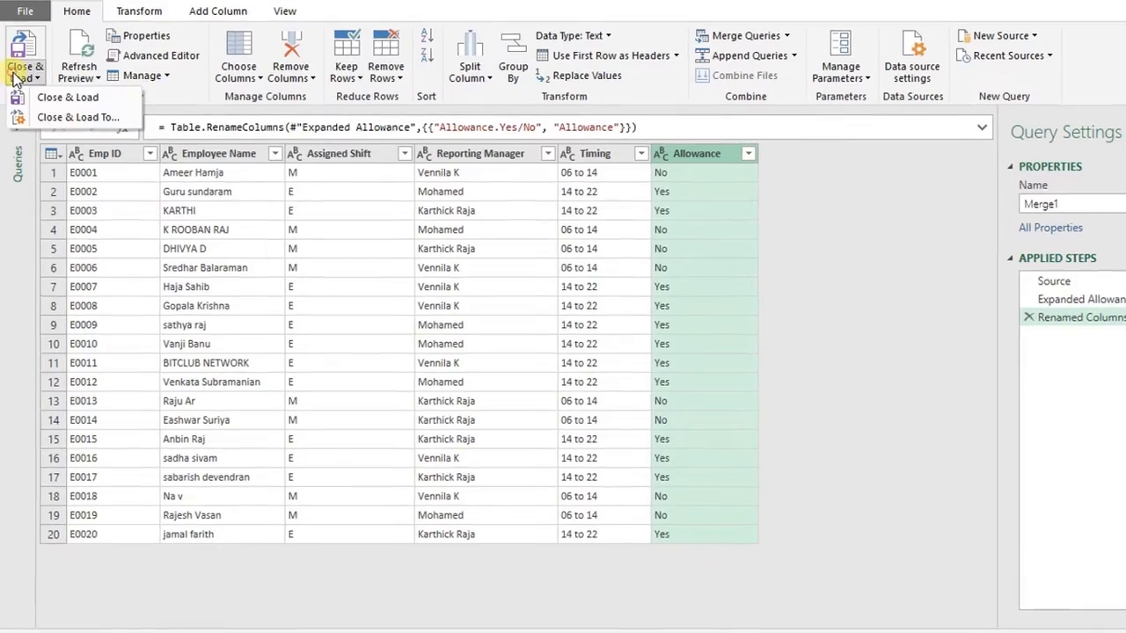
{"action": "left_click", "coordinate": [31, 111]}
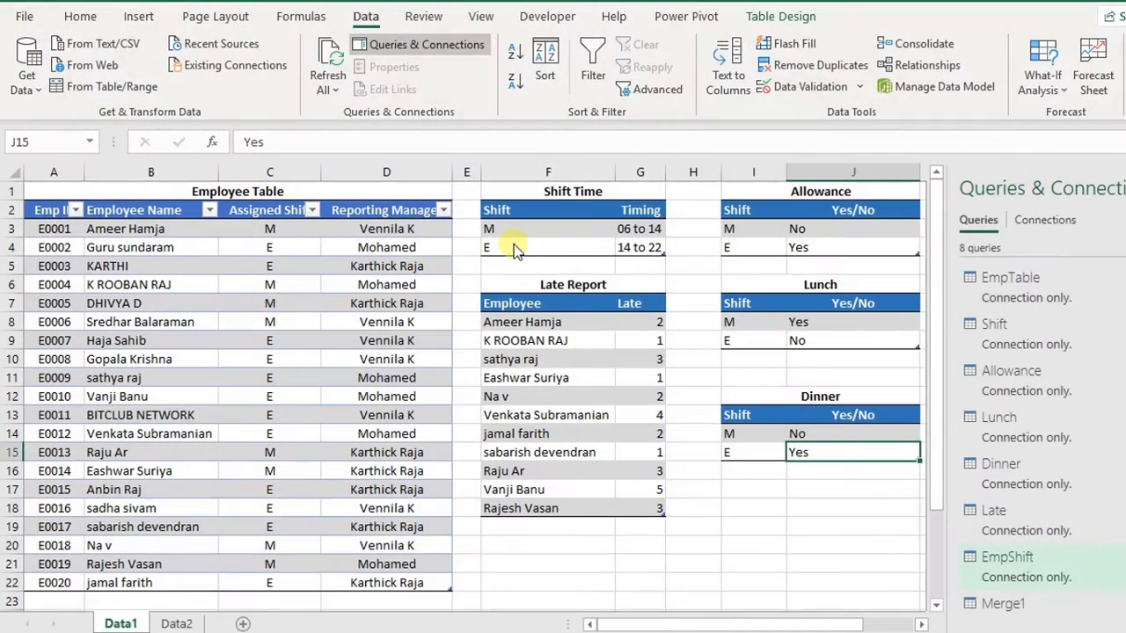
{"action": "left_click", "coordinate": [589, 269]}
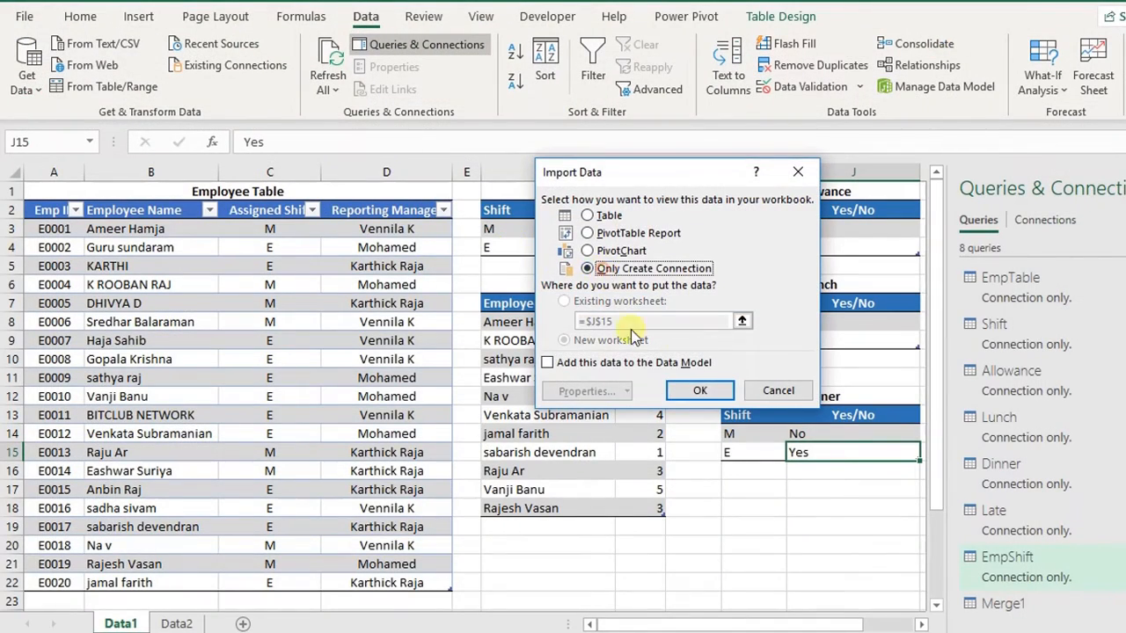
{"action": "left_click", "coordinate": [700, 391]}
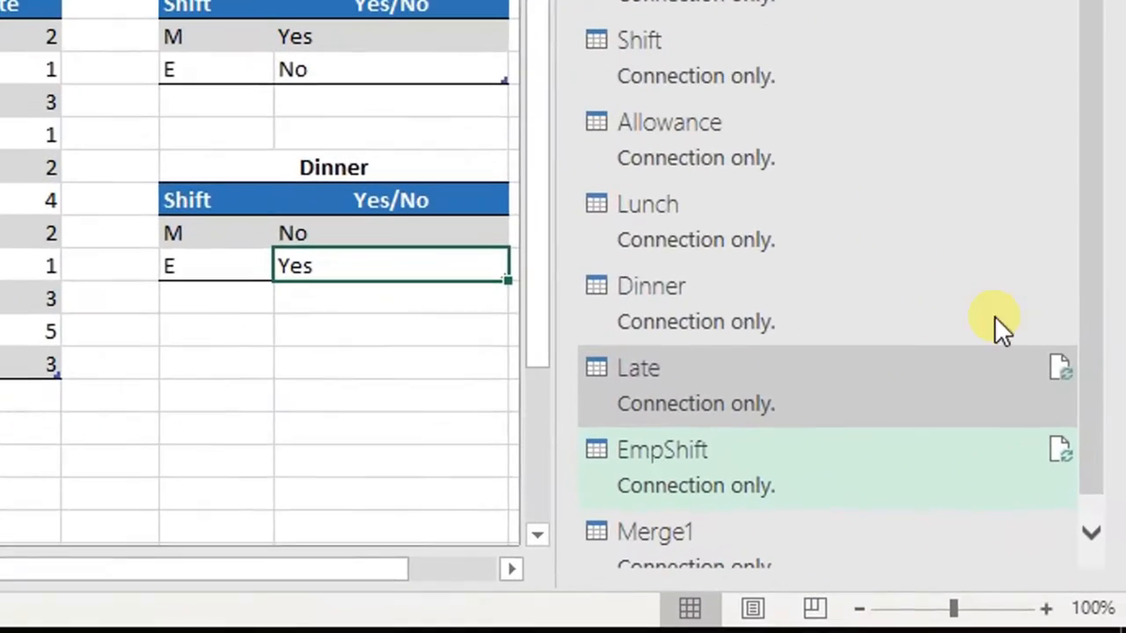
- Rename the Merge1 query to EmpShiftAll
{"action": "left_click_drag", "start_coordinate": [1094, 218], "coordinate": [1105, 318]}
{"action": "left_click", "coordinate": [696, 502]}
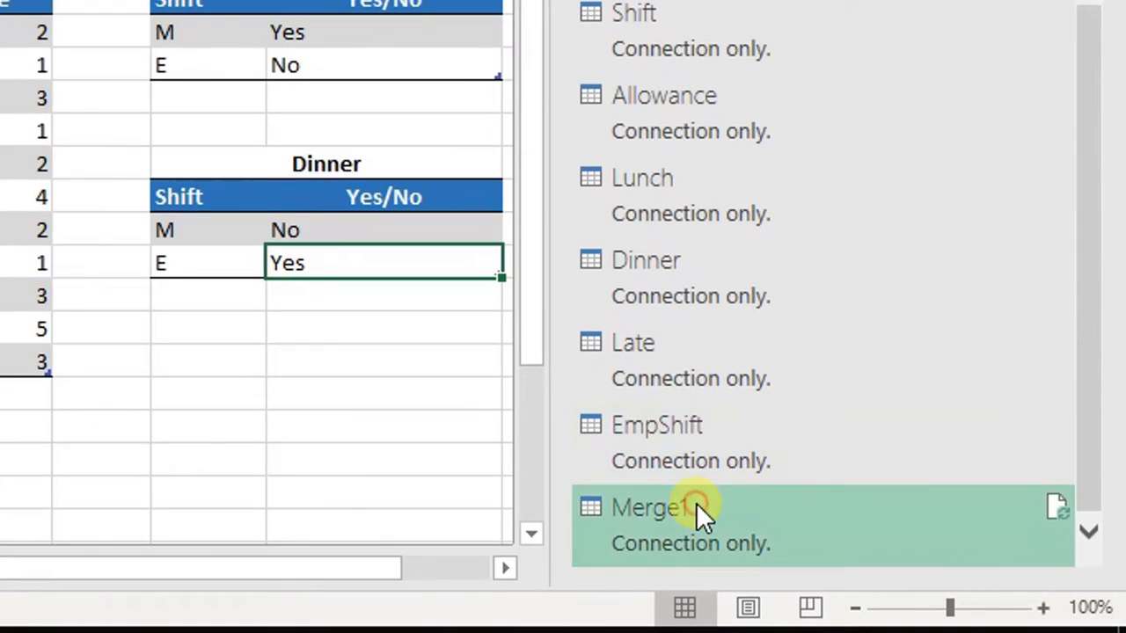
{"action": "right_click", "coordinate": [630, 516]}
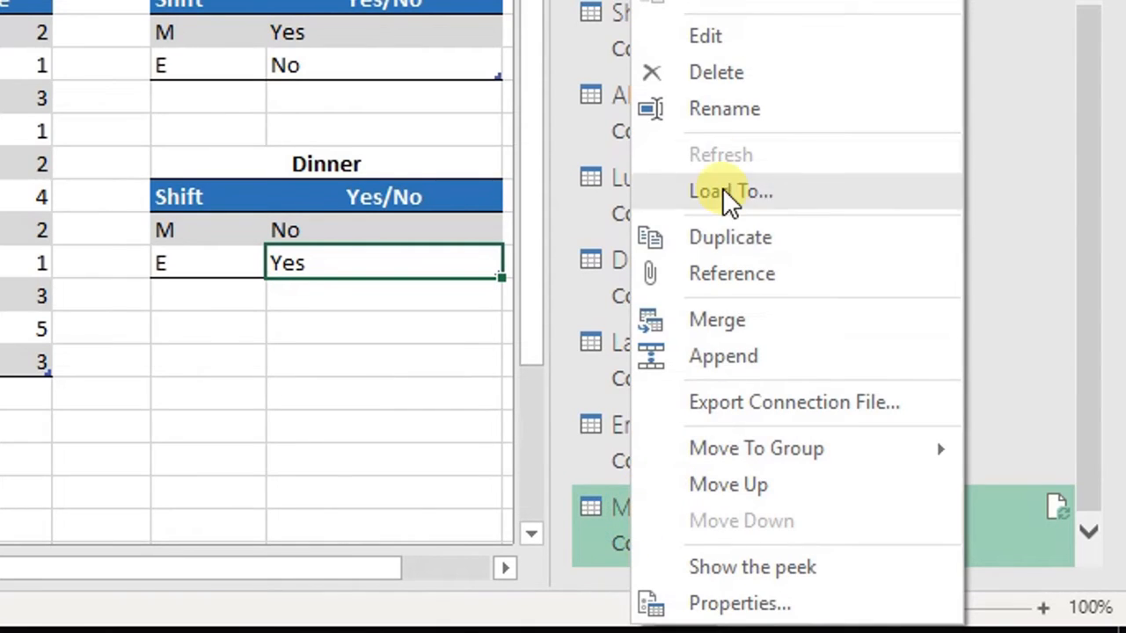
{"action": "left_click", "coordinate": [721, 109]}
{"action": "double_click", "coordinate": [724, 502]}
{"action": "type", "text": "Emp"}
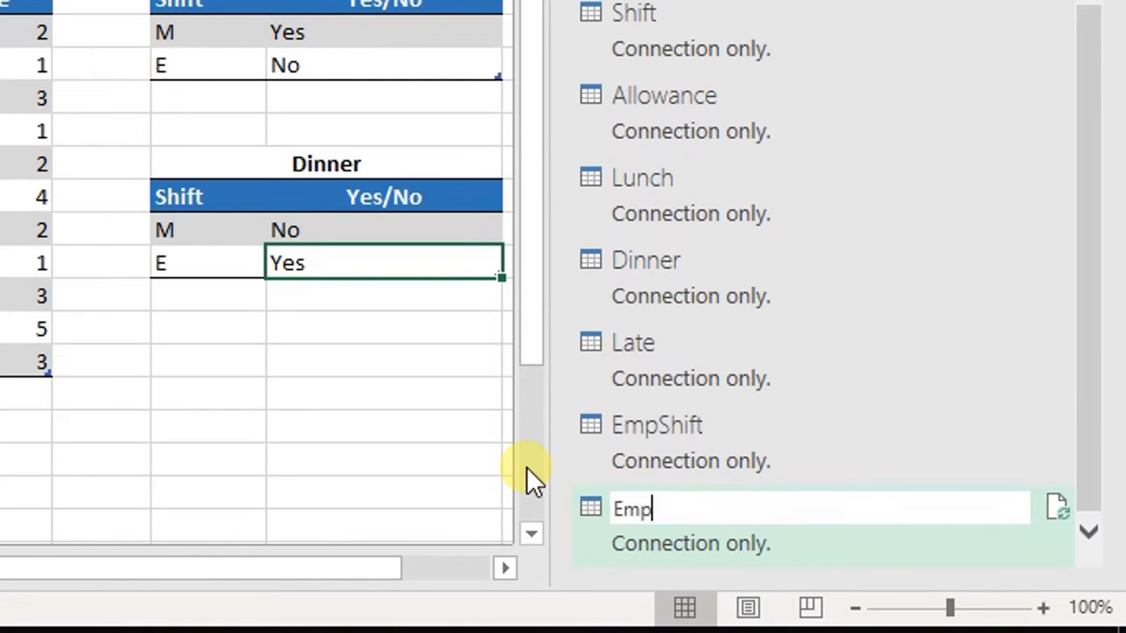
{"action": "type", "text": "Shift"}
{"action": "type", "text": "A;l"}
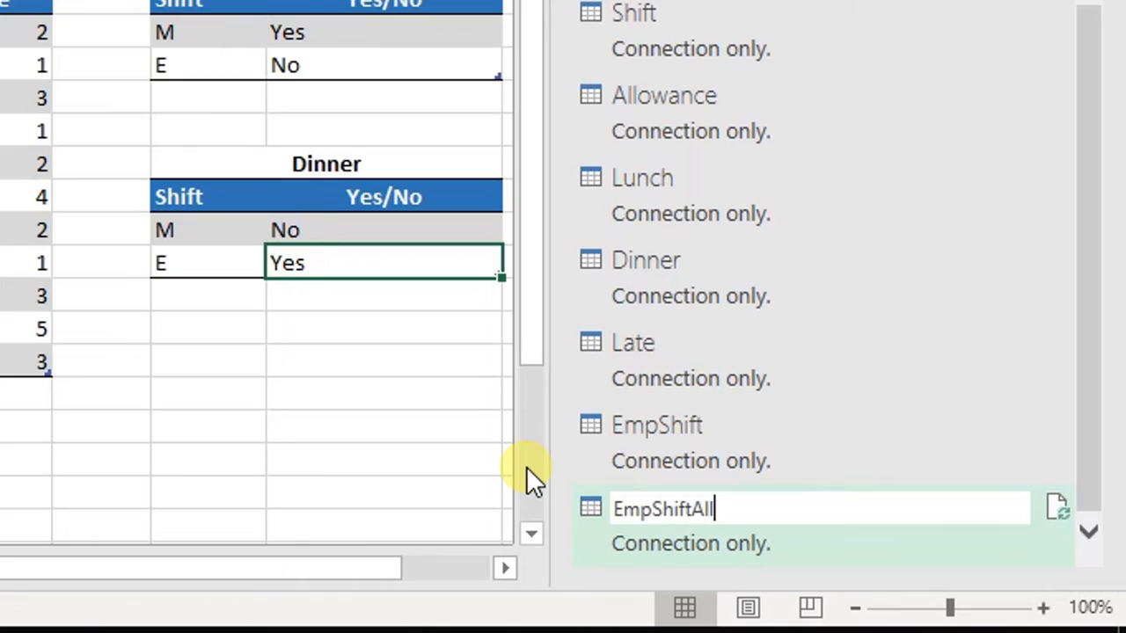
{"action": "key", "text": "Return"}
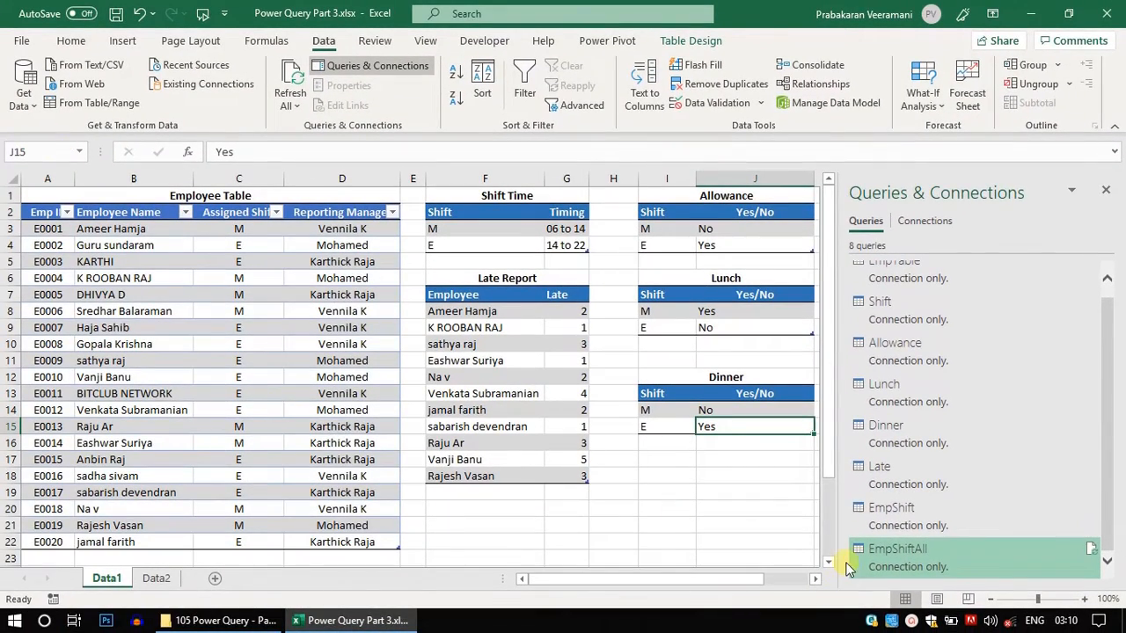
- Preview the EmpShiftAll query's data and save the workbook
{"action": "mouse_move", "coordinate": [875, 569]}
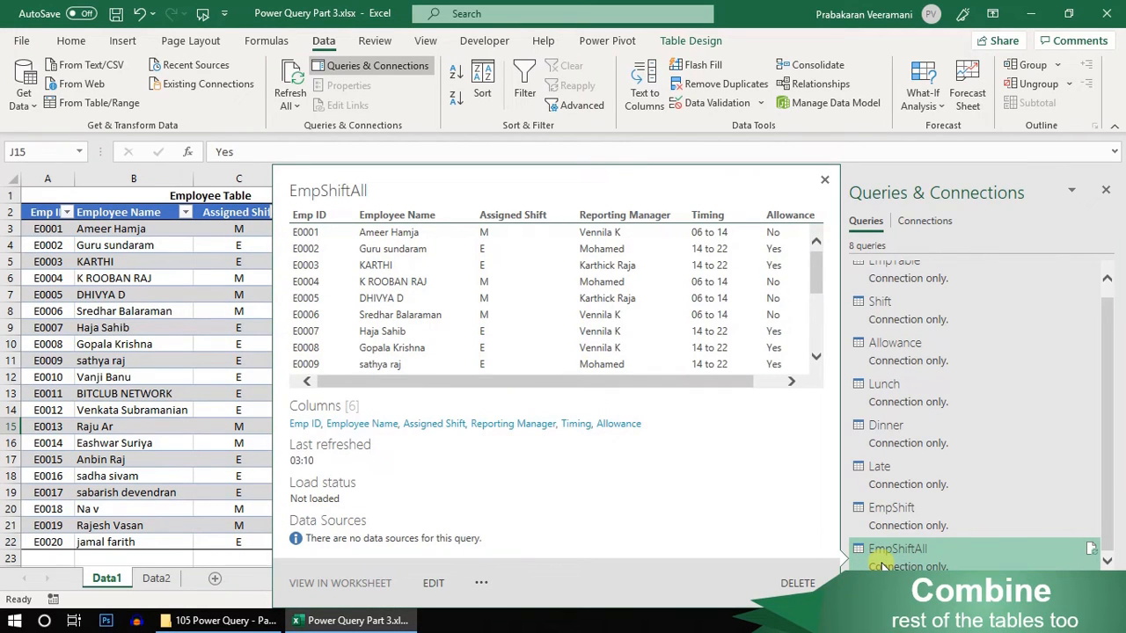
{"action": "left_click", "coordinate": [236, 341]}
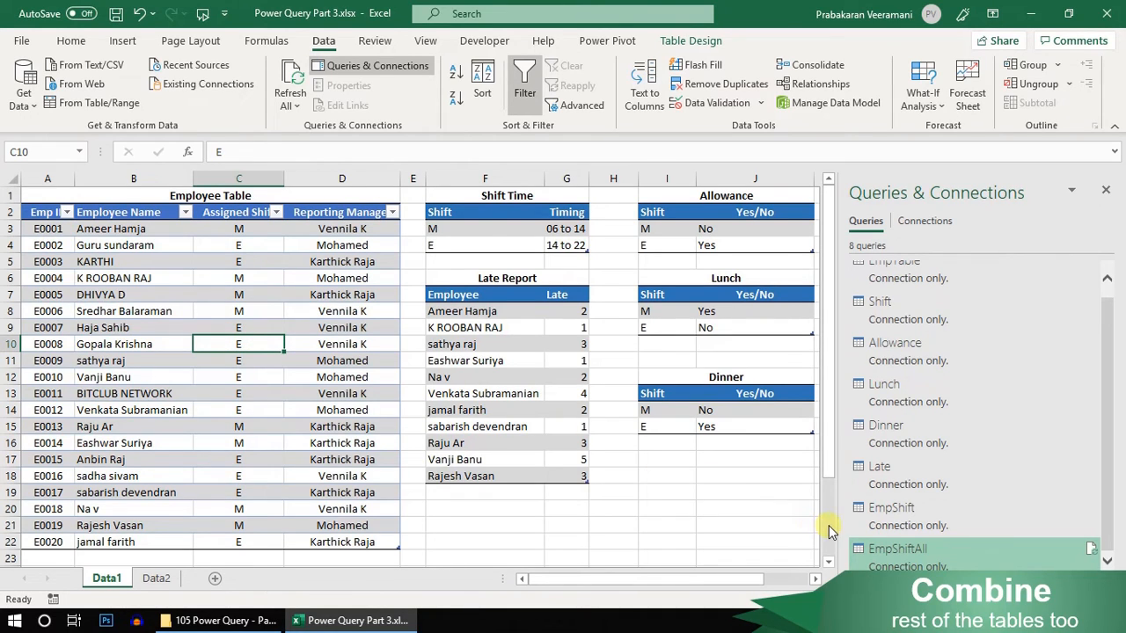
{"action": "mouse_move", "coordinate": [882, 568]}
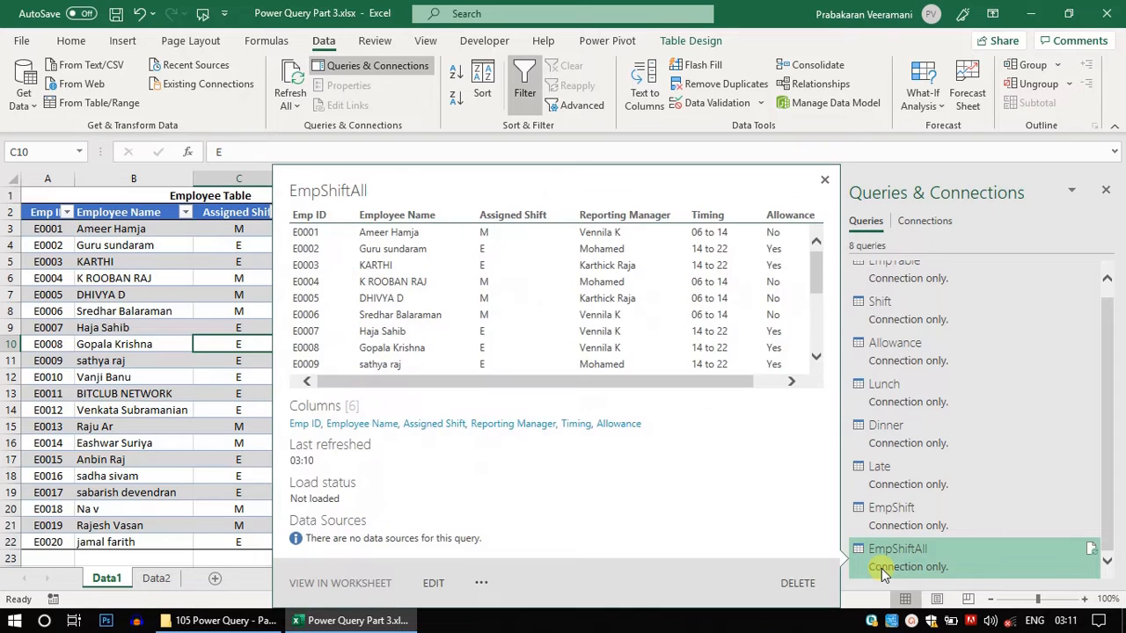
{"action": "left_click", "coordinate": [173, 289]}
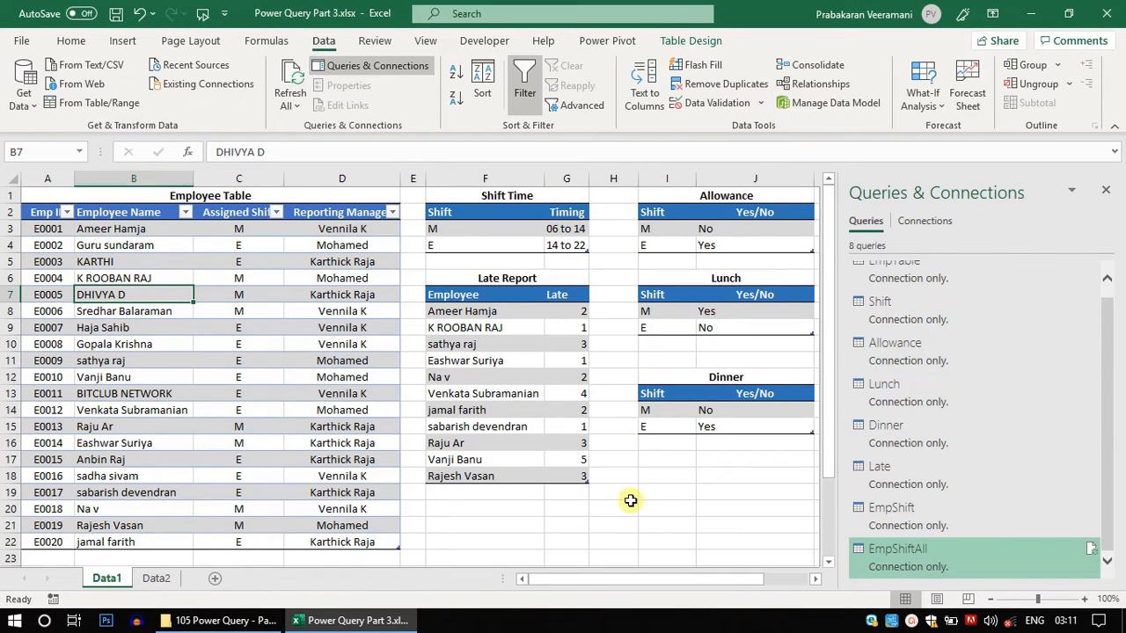
{"action": "key", "text": "ctrl+s"}
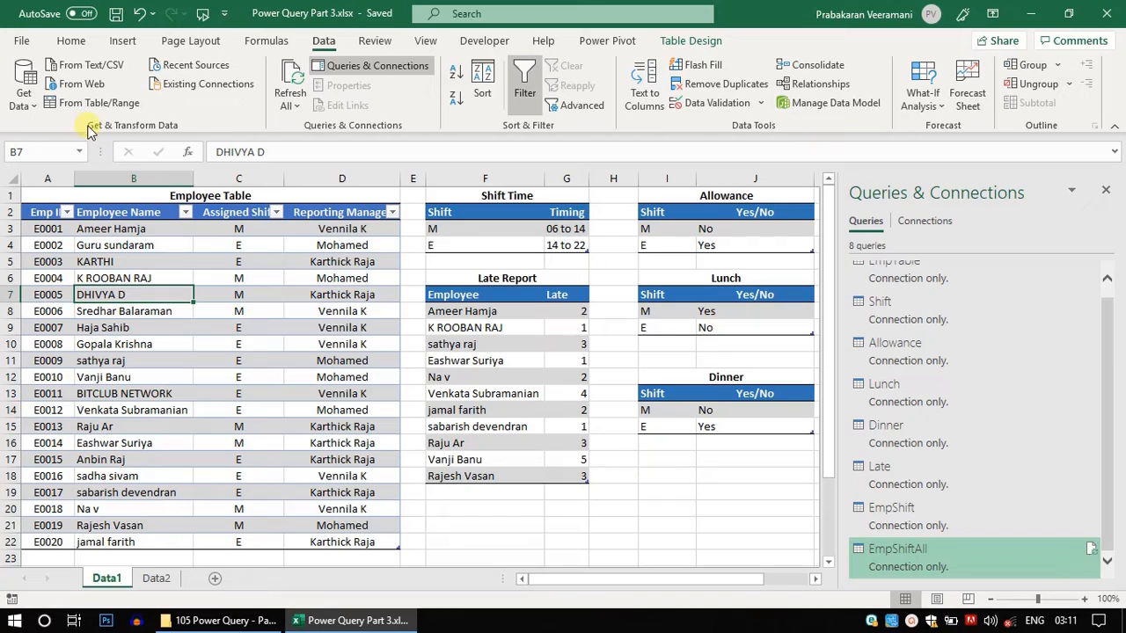
- Merge EmpShiftAll with Lunch using a left outer join, matching the Assigned Shift column to the Shift column
{"action": "left_click", "coordinate": [22, 90]}
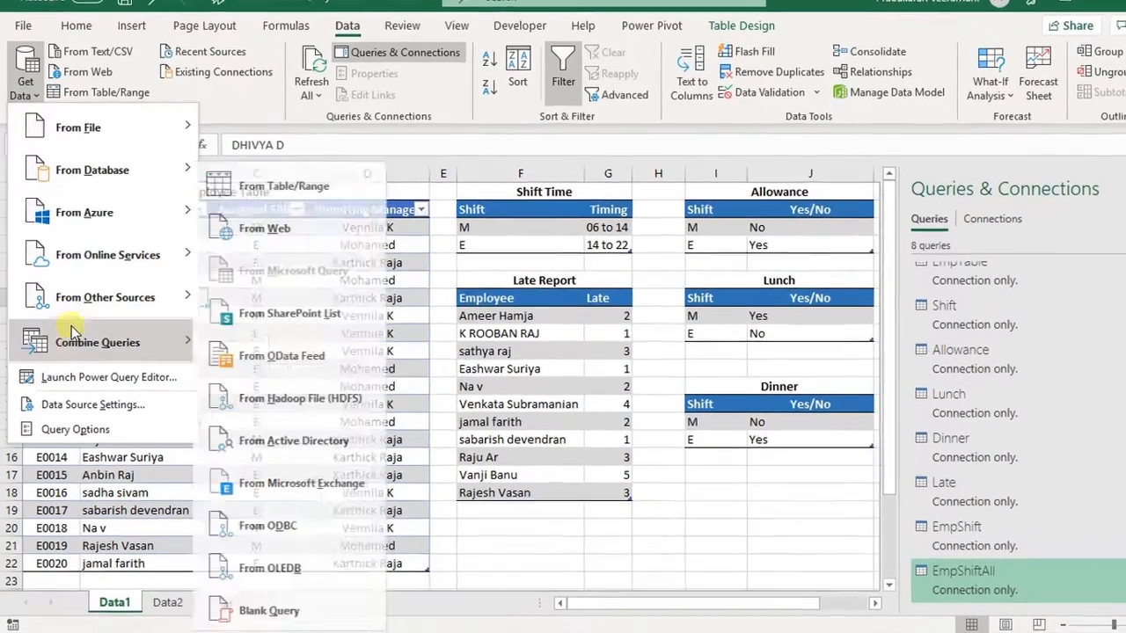
{"action": "mouse_move", "coordinate": [71, 337]}
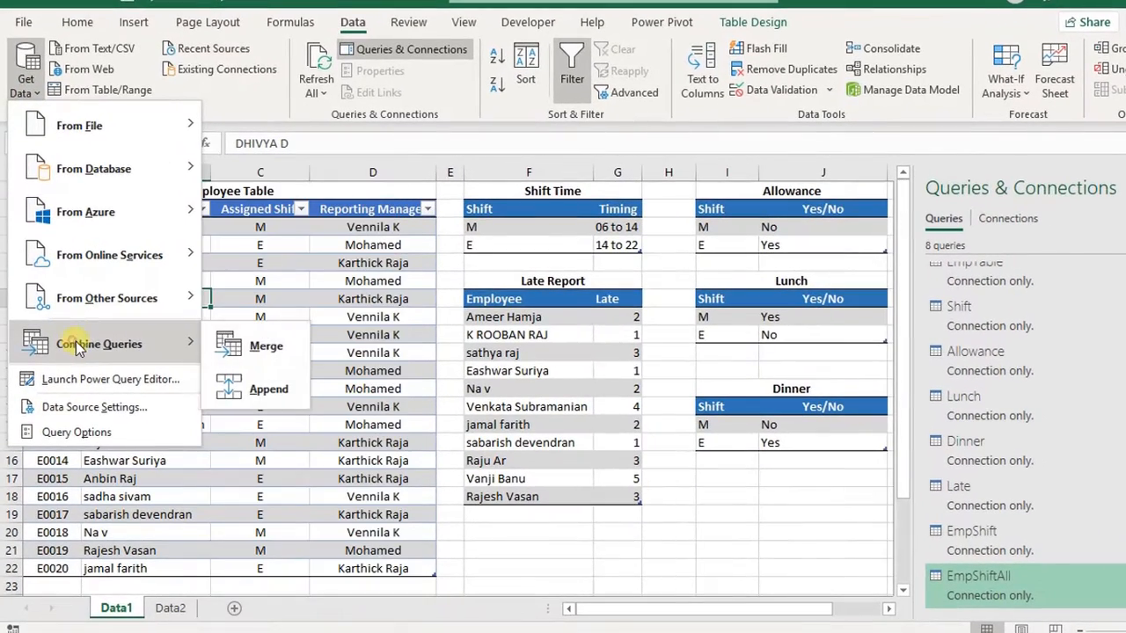
{"action": "left_click", "coordinate": [220, 322]}
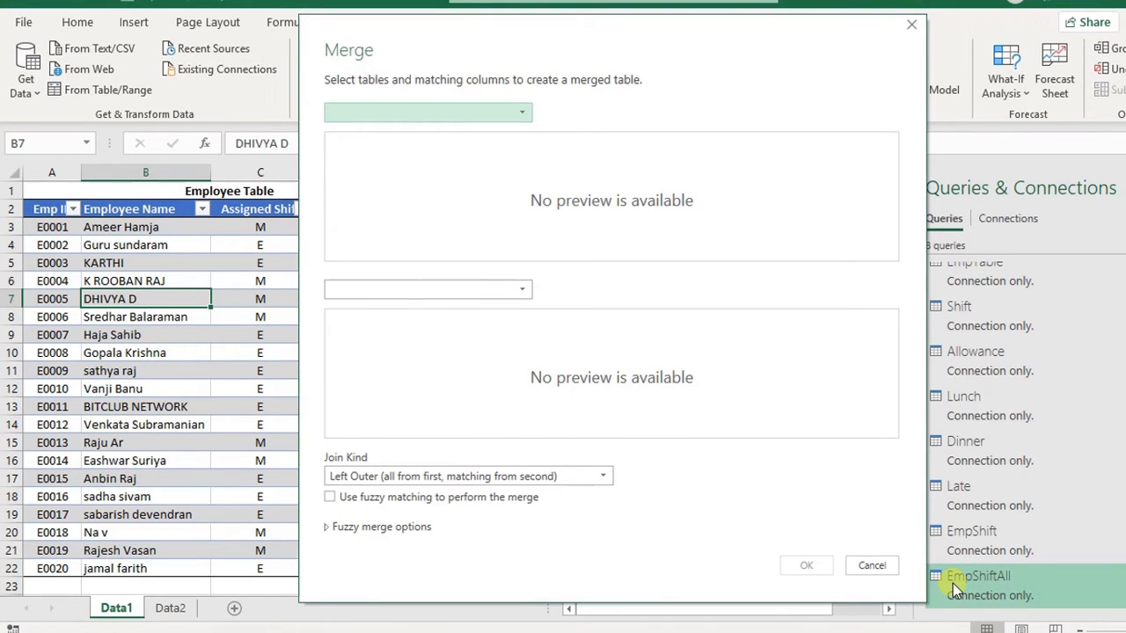
{"action": "left_click", "coordinate": [523, 115]}
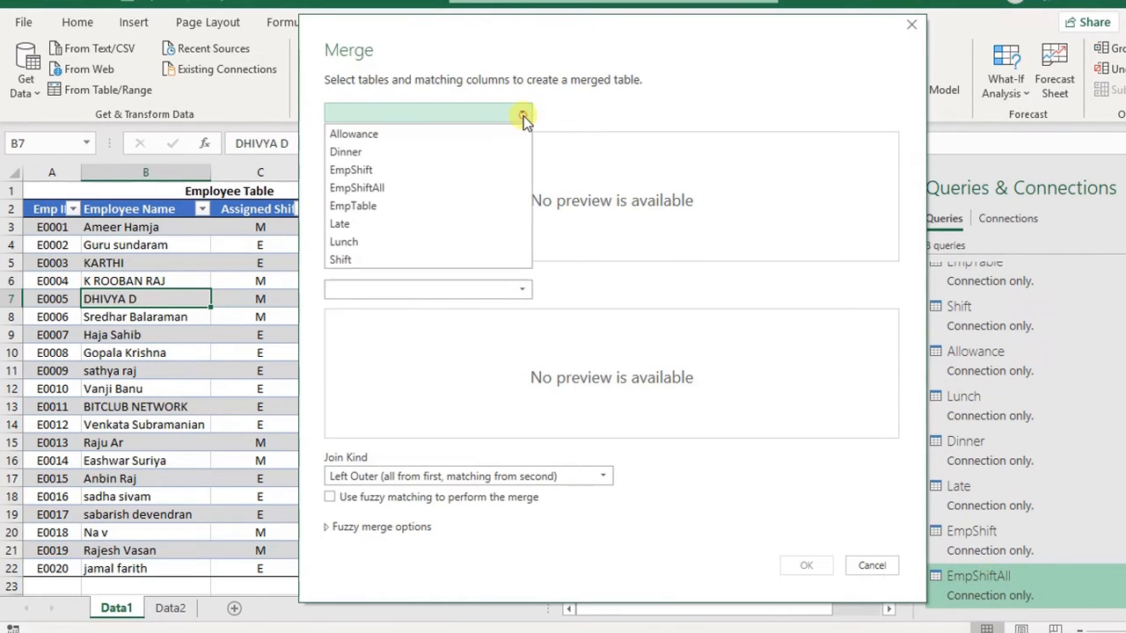
{"action": "left_click", "coordinate": [387, 188]}
{"action": "left_click_drag", "start_coordinate": [496, 22], "coordinate": [395, 18]}
{"action": "left_click", "coordinate": [360, 253]}
{"action": "left_click", "coordinate": [252, 378]}
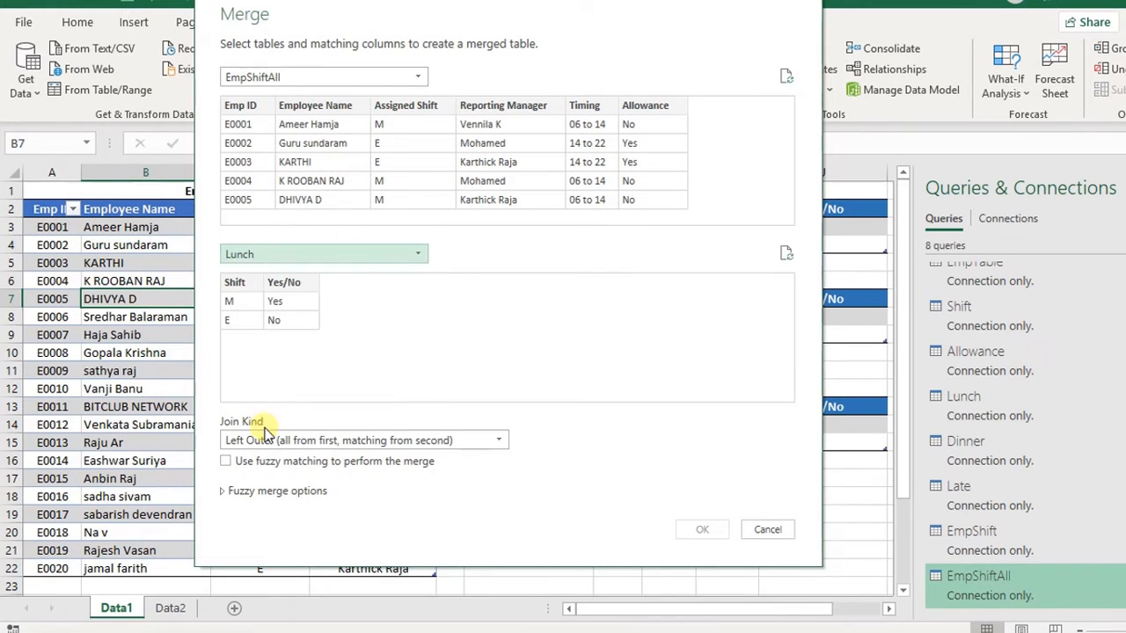
{"action": "left_click", "coordinate": [428, 109]}
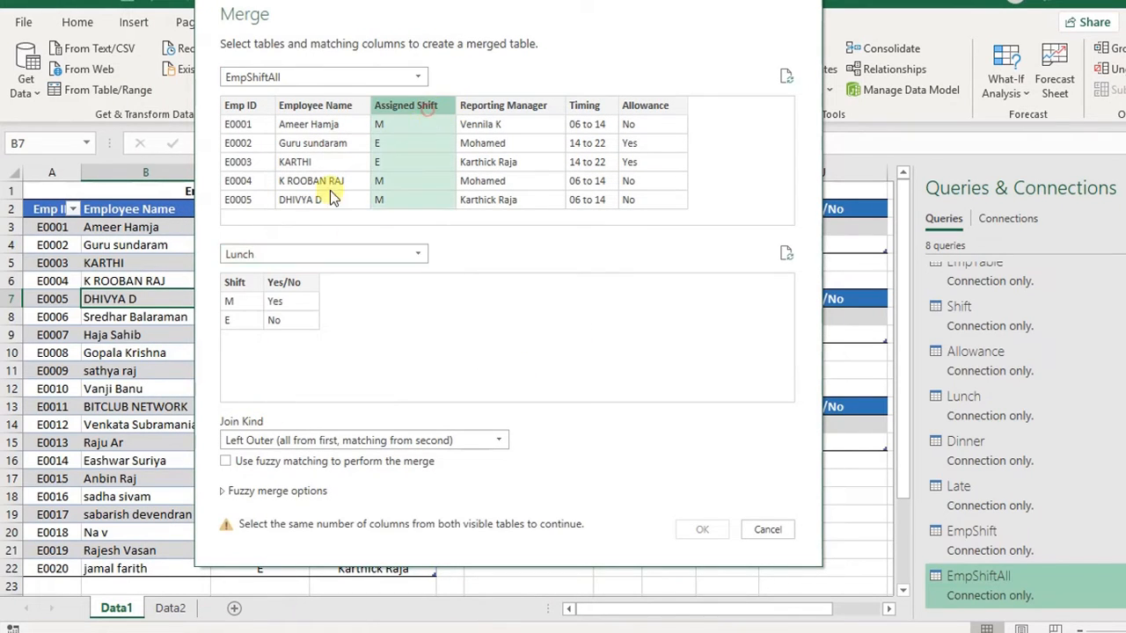
{"action": "left_click", "coordinate": [231, 284]}
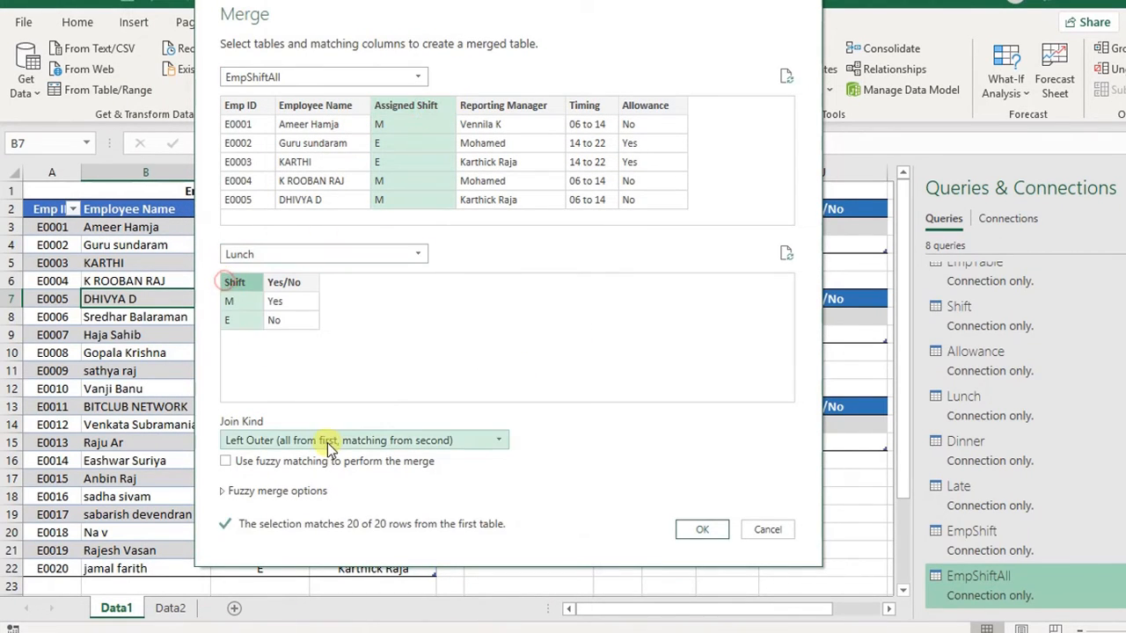
{"action": "left_click", "coordinate": [708, 528]}
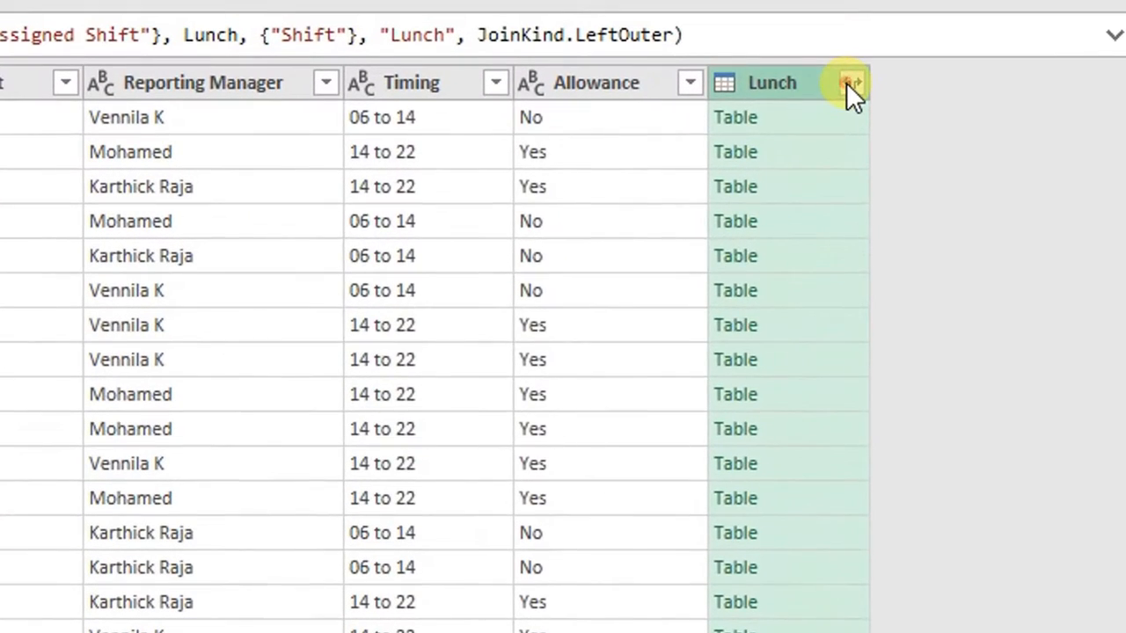
- Expand the merged Lunch column, keeping only its Yes/No column
{"action": "left_click", "coordinate": [843, 106]}
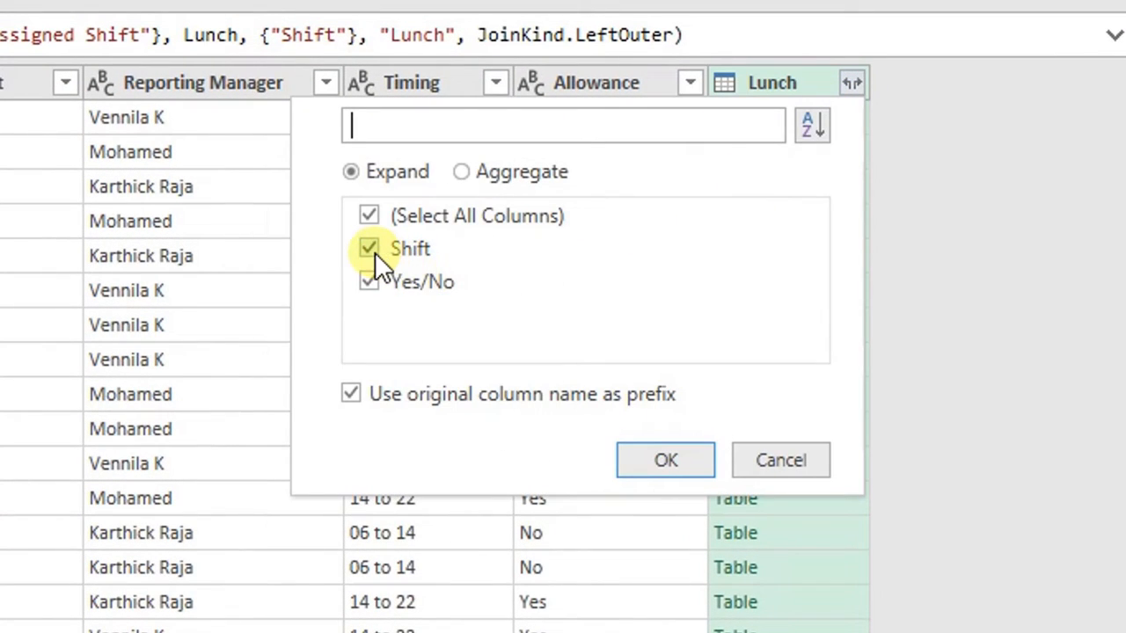
{"action": "left_click", "coordinate": [373, 251]}
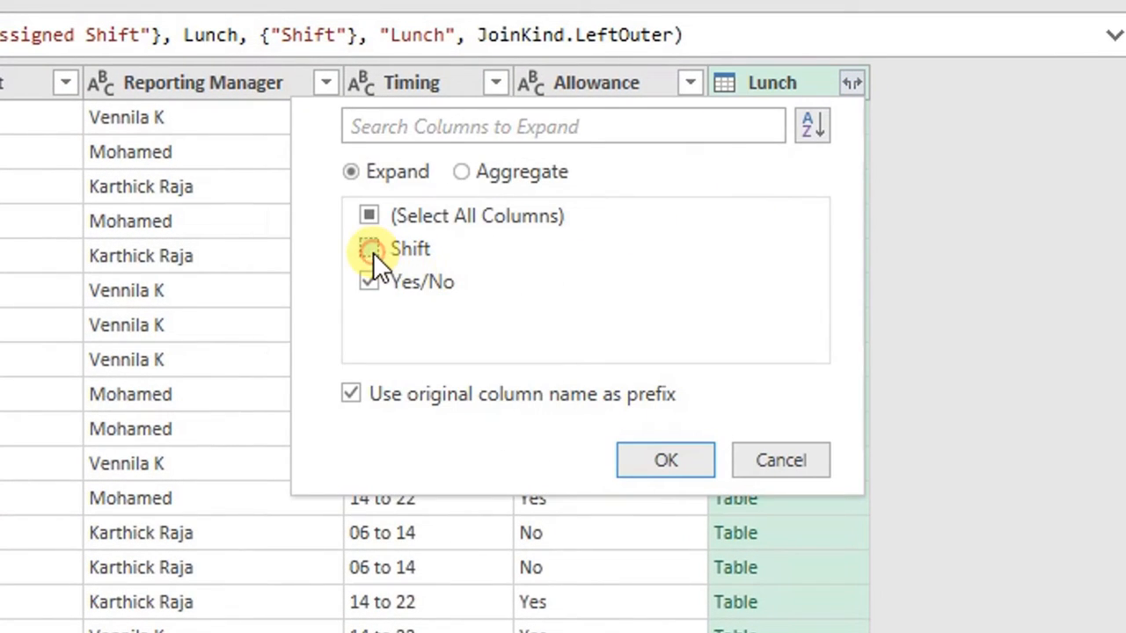
{"action": "left_click", "coordinate": [666, 460]}
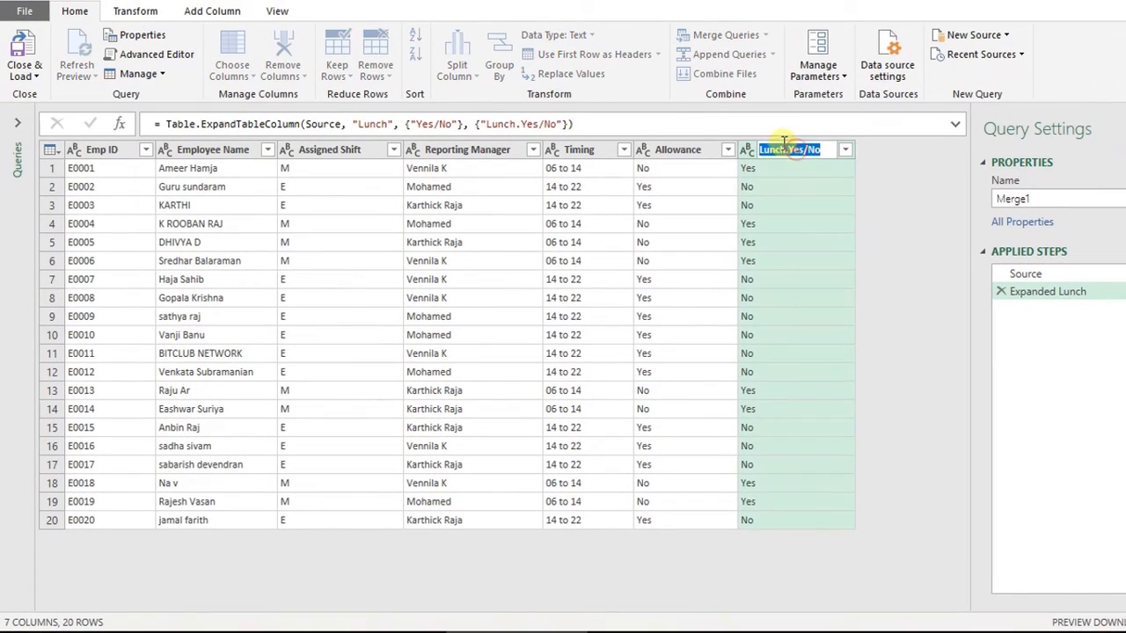
- Rename the expanded Lunch.Yes/No column to Lunch
{"action": "double_click", "coordinate": [810, 124]}
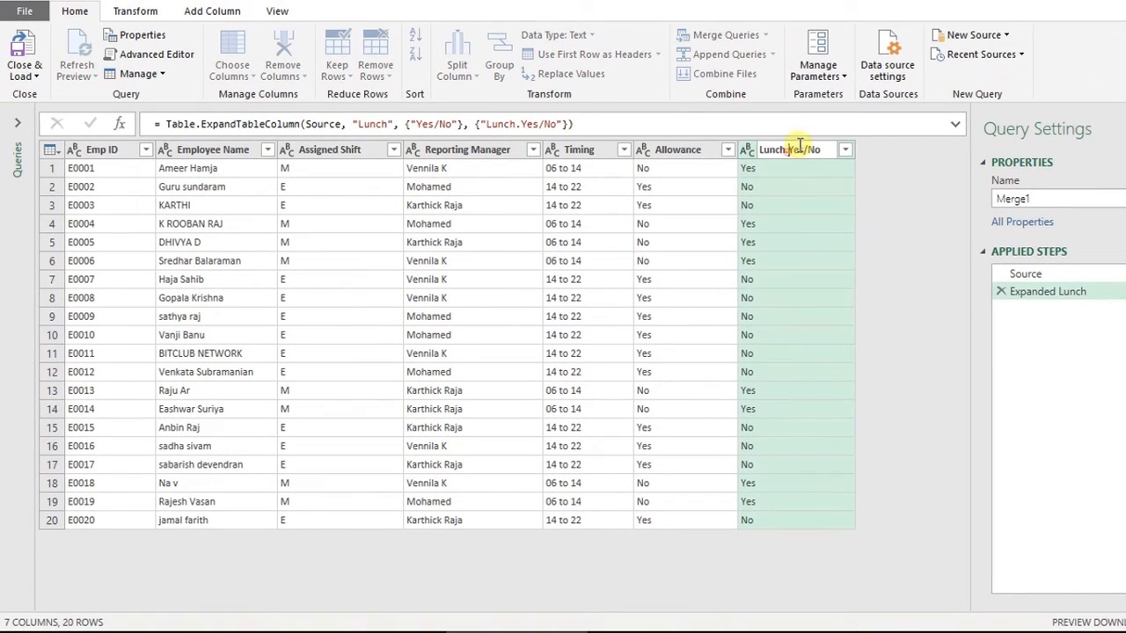
{"action": "key", "text": "BackSpace"}
{"action": "key", "text": "BackSpace"}
{"action": "key", "text": "BackSpace"}
{"action": "key", "text": "BackSpace"}
{"action": "key", "text": "BackSpace"}
{"action": "key", "text": "BackSpace"}
{"action": "key", "text": "BackSpace"}
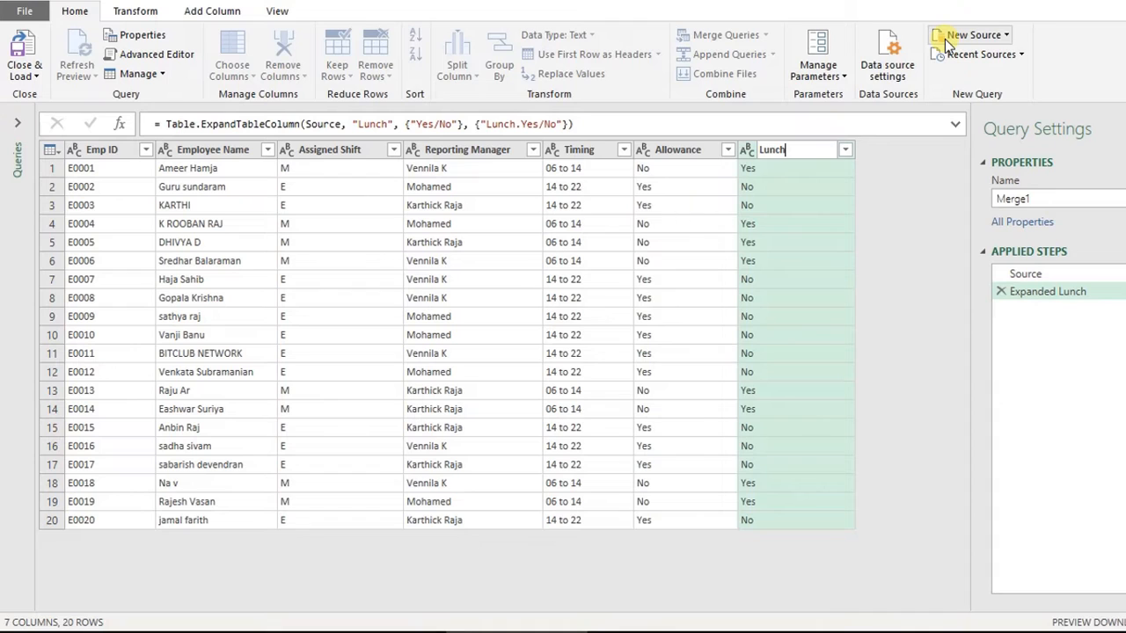
{"action": "key", "text": "Return"}
- Rename the query to EmpShiftAllLunch
{"action": "left_click", "coordinate": [1039, 202]}
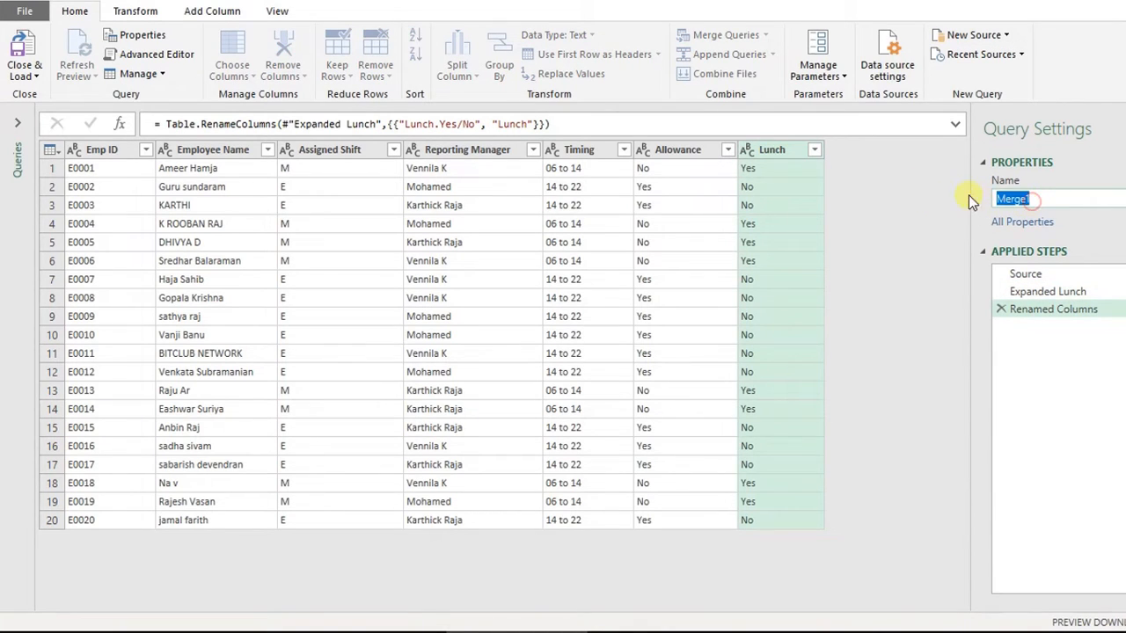
{"action": "type", "text": "EmpShiftAllLunch"}
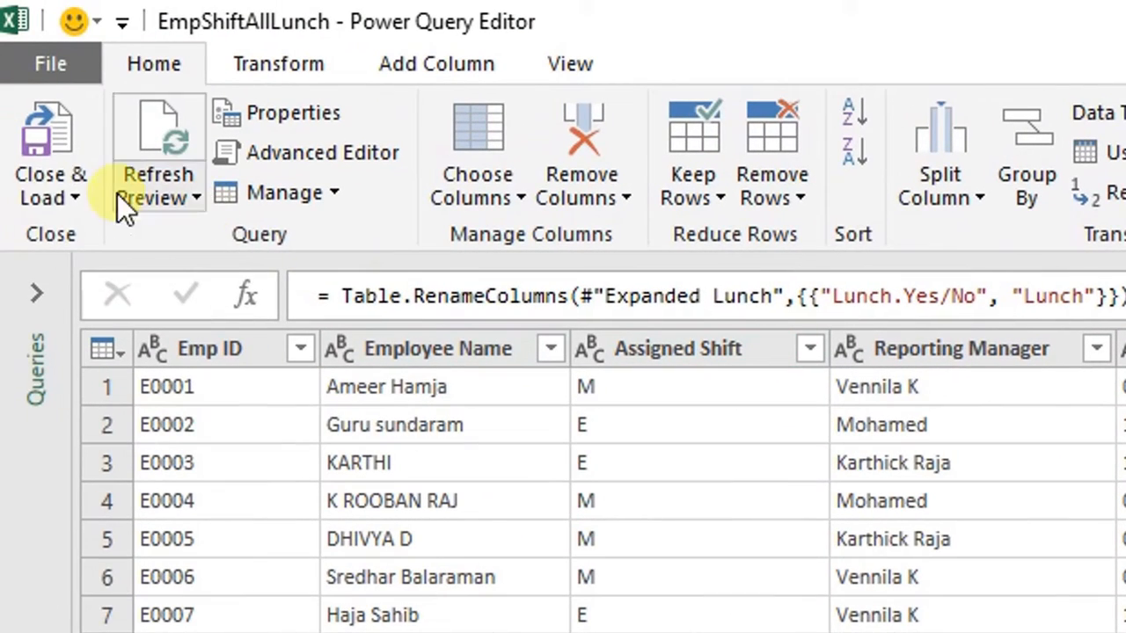
- Close the editor and load EmpShiftAllLunch as a connection only
{"action": "left_click", "coordinate": [63, 198]}
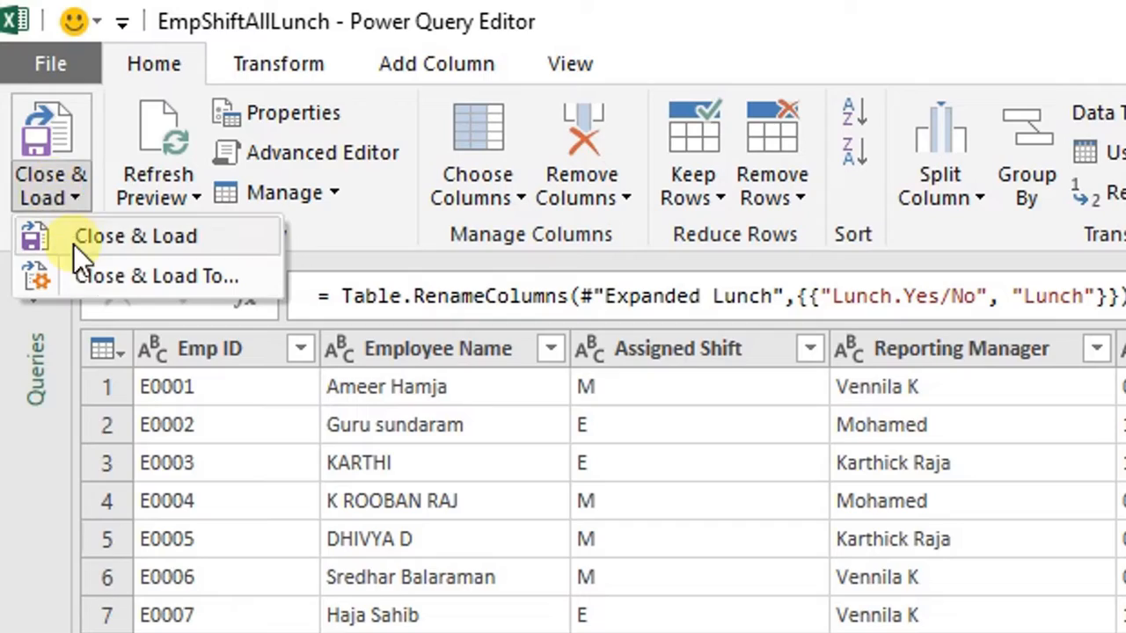
{"action": "left_click", "coordinate": [88, 268]}
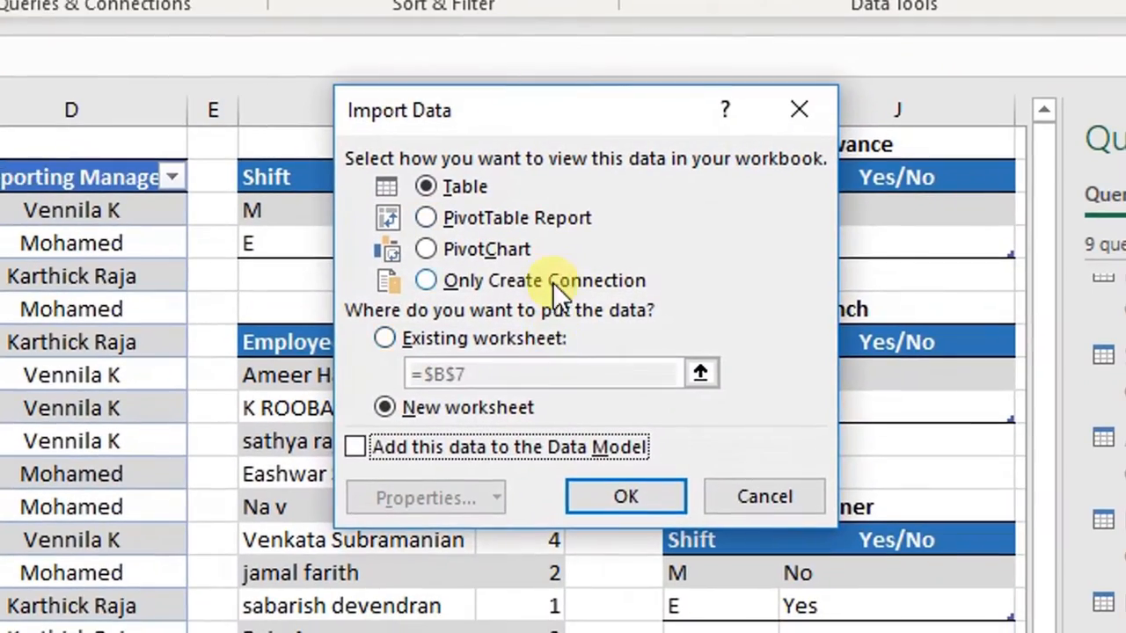
{"action": "left_click", "coordinate": [553, 281]}
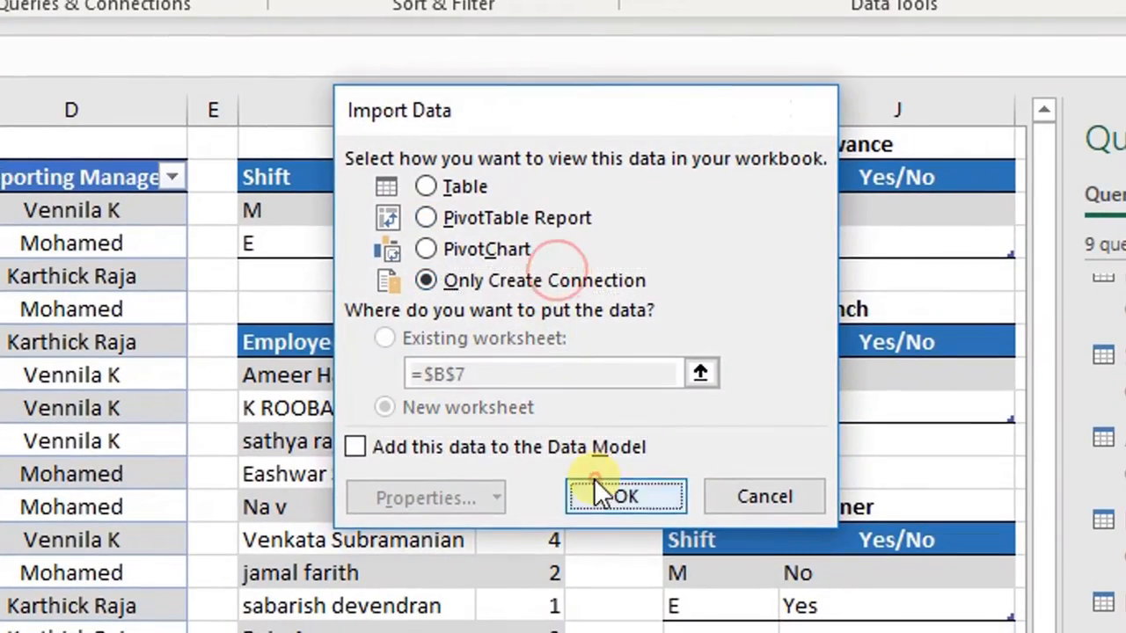
{"action": "left_click", "coordinate": [606, 495]}
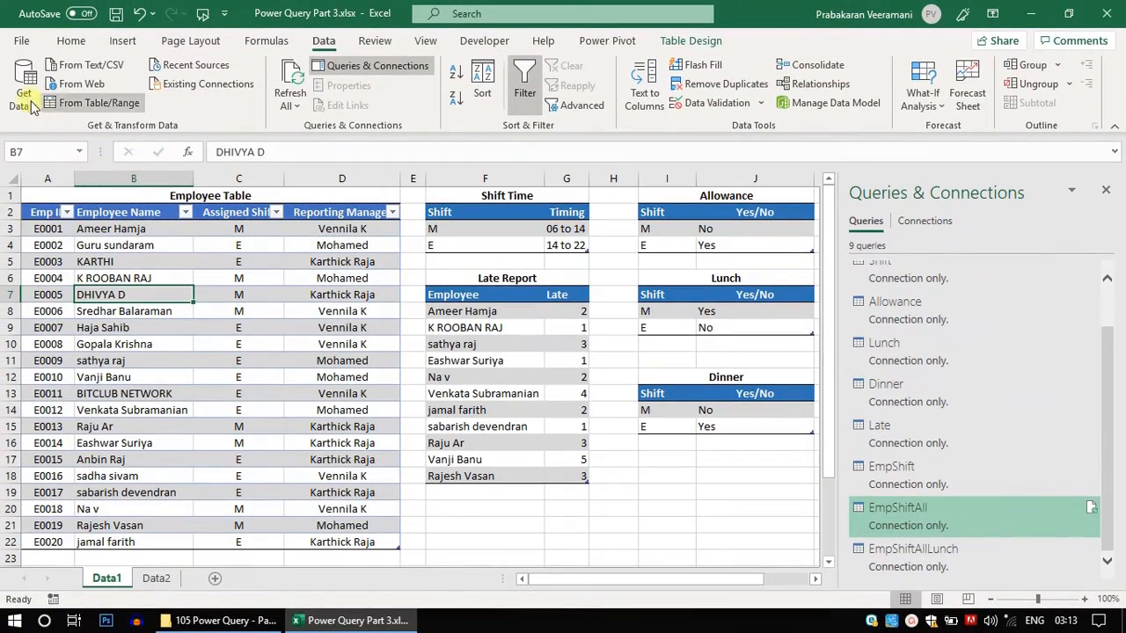
- Merge the EmpShiftAllLunch query with the Dinner query, matching Assigned Shift to Shift
{"action": "left_click", "coordinate": [25, 94]}
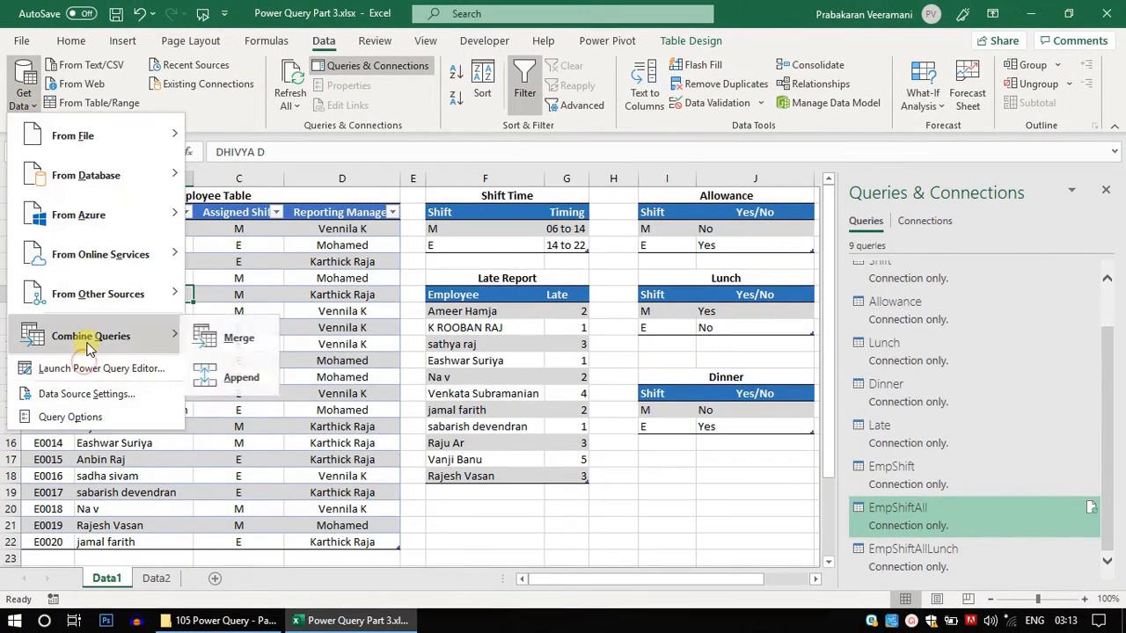
{"action": "mouse_move", "coordinate": [88, 336]}
{"action": "left_click", "coordinate": [220, 336]}
{"action": "left_click", "coordinate": [440, 124]}
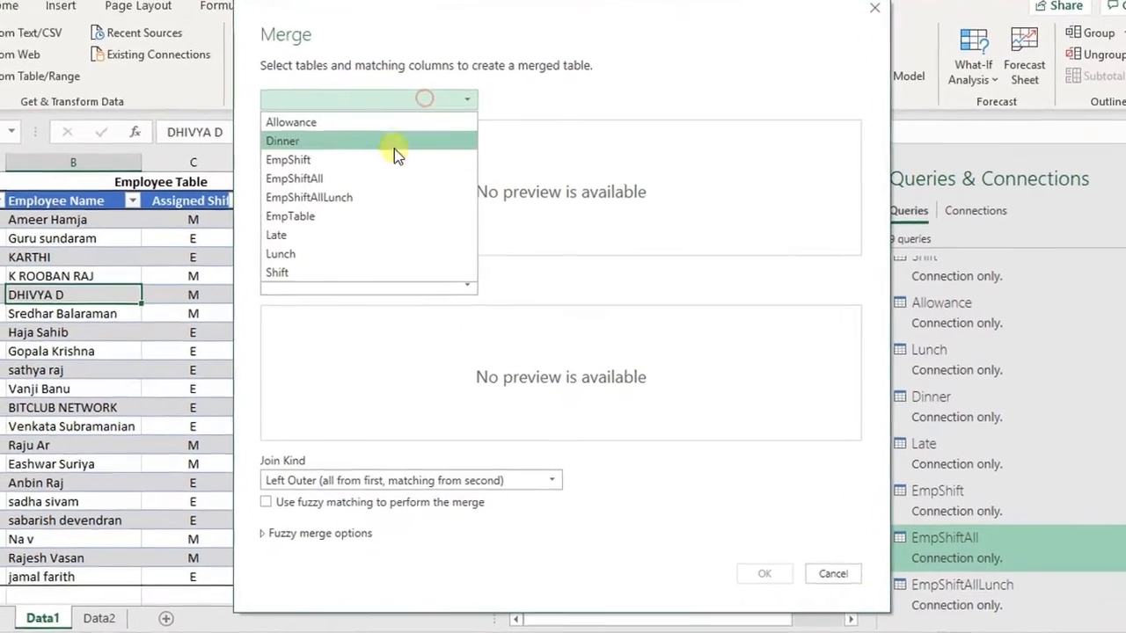
{"action": "left_click", "coordinate": [388, 211]}
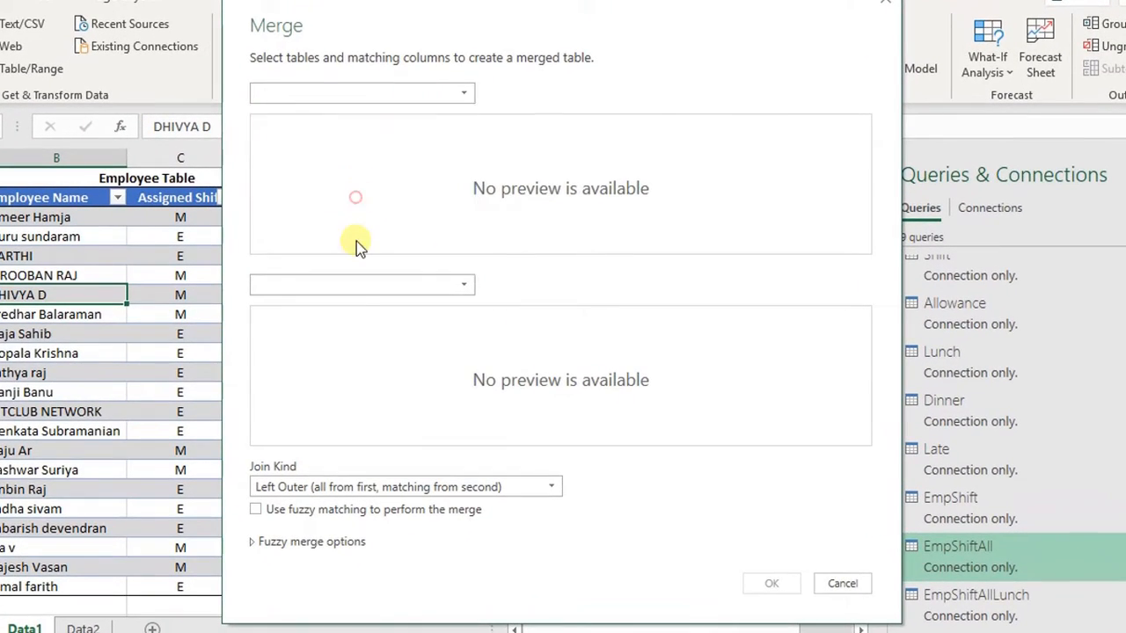
{"action": "left_click", "coordinate": [432, 285]}
{"action": "left_click_drag", "start_coordinate": [493, 7], "coordinate": [370, 1]}
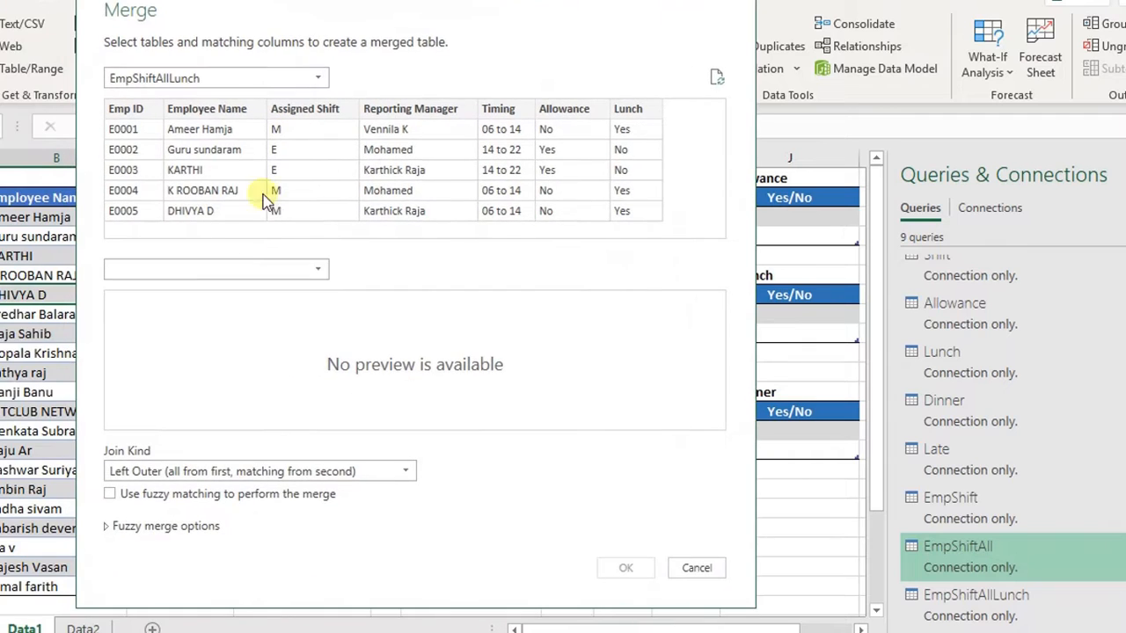
{"action": "left_click", "coordinate": [249, 265]}
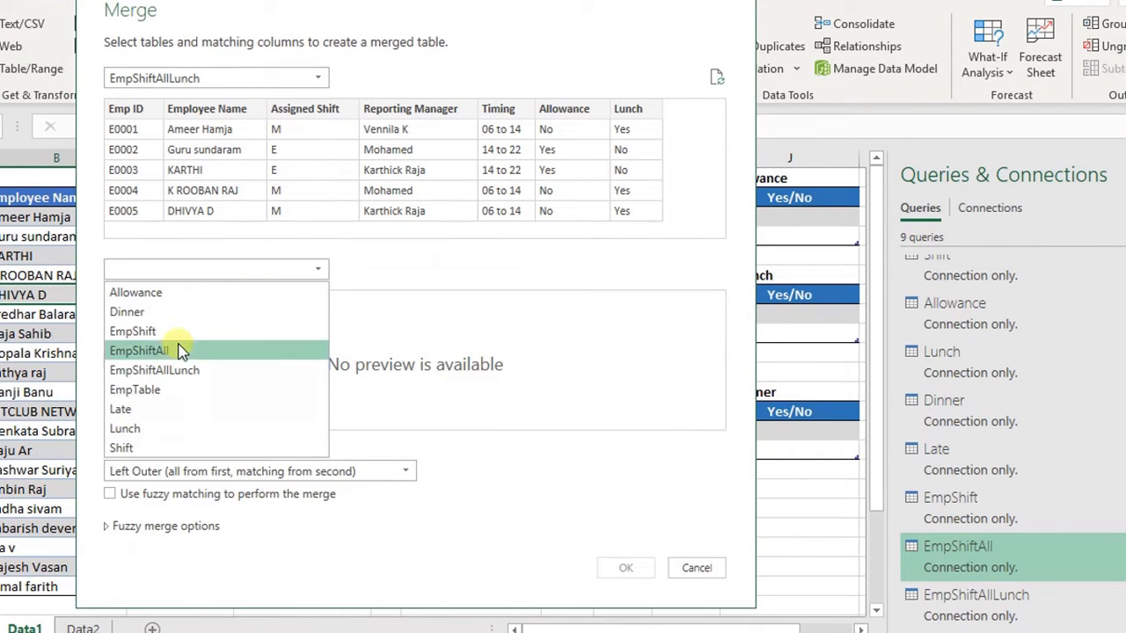
{"action": "left_click", "coordinate": [187, 312]}
{"action": "left_click", "coordinate": [308, 109]}
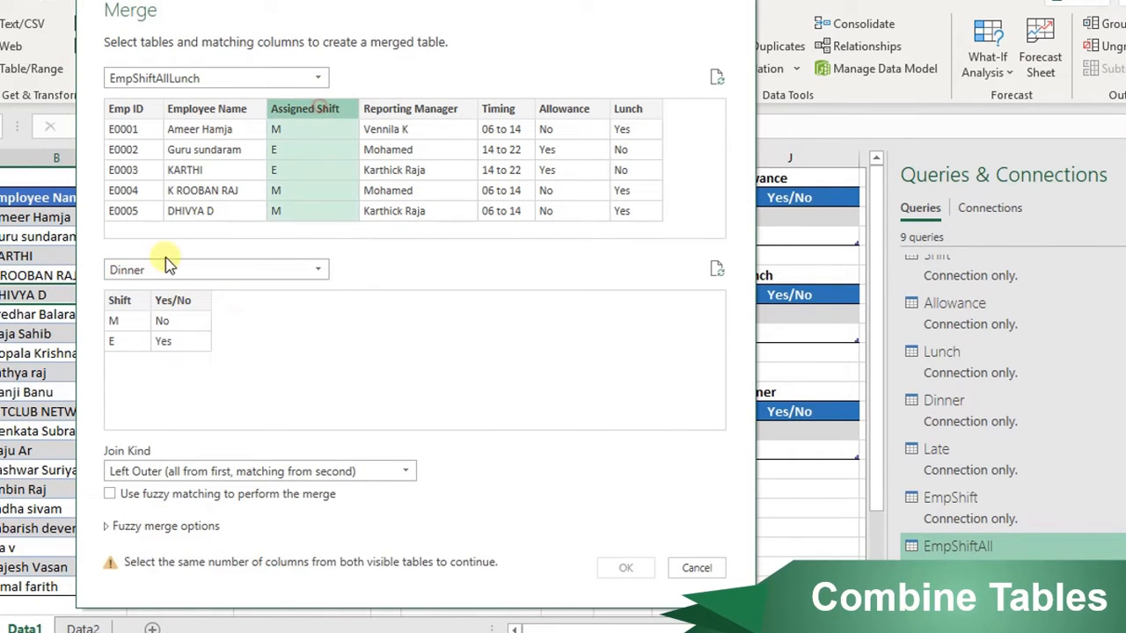
{"action": "left_click", "coordinate": [120, 300]}
{"action": "left_click", "coordinate": [623, 567]}
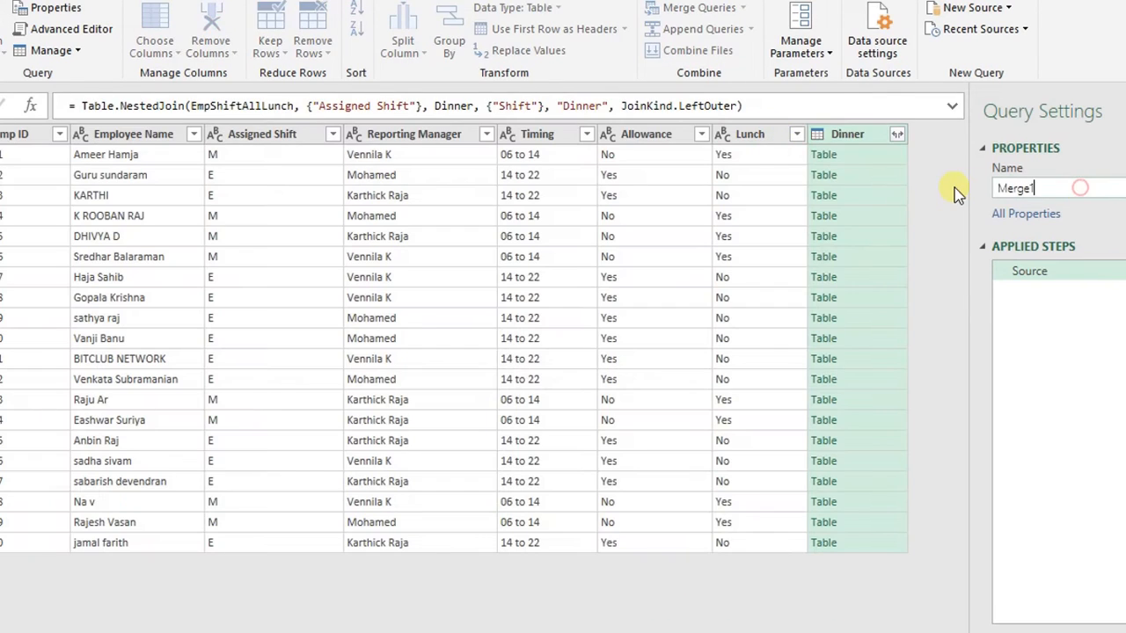
- Rename the query to EmpShiftAllLunchDinner and expand the Dinner column, keeping only its Yes/No column
{"action": "left_click_drag", "start_coordinate": [1072, 190], "coordinate": [994, 183]}
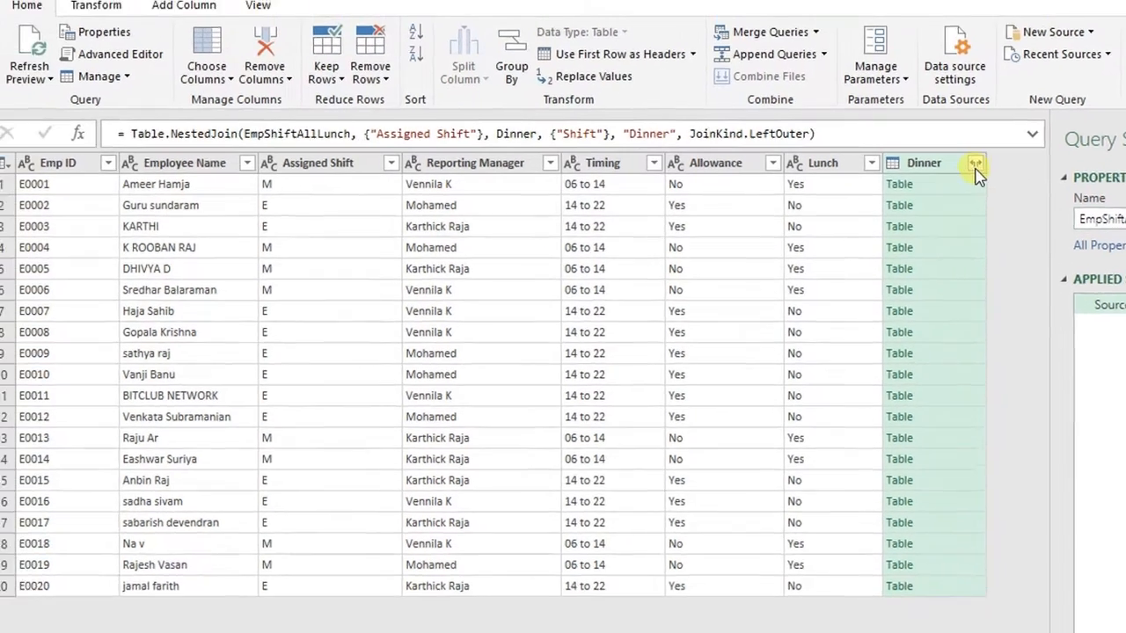
{"action": "left_click", "coordinate": [897, 135]}
{"action": "left_click", "coordinate": [611, 230]}
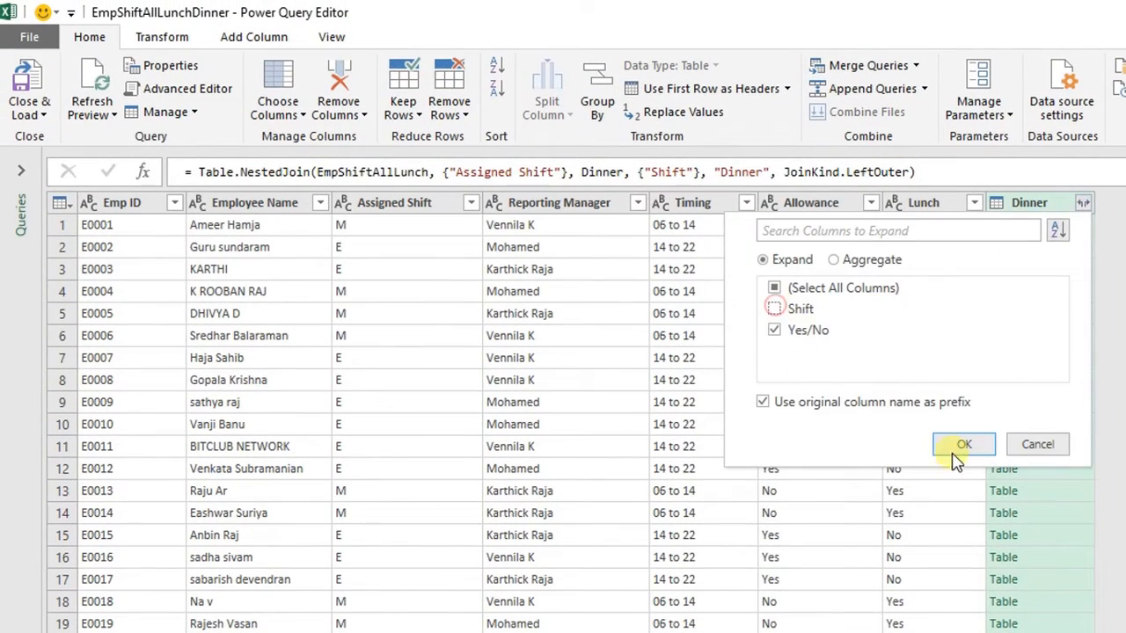
{"action": "left_click", "coordinate": [954, 456]}
- Close the editor and load EmpShiftAllLunchDinner as a connection only
{"action": "left_click", "coordinate": [40, 114]}
{"action": "left_click", "coordinate": [40, 146]}
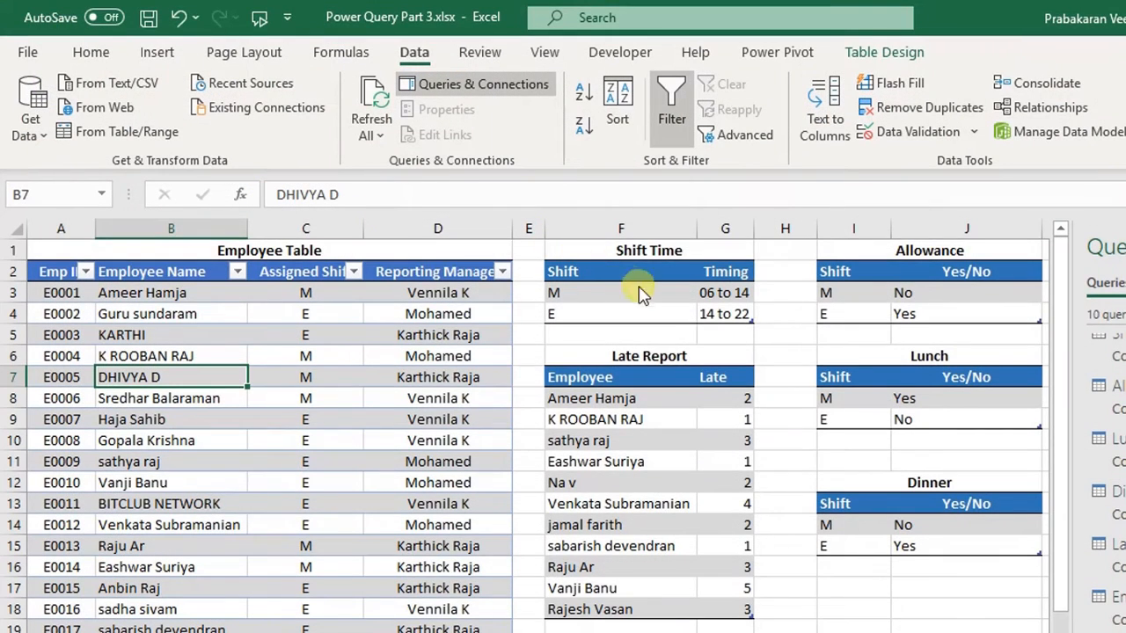
{"action": "left_click", "coordinate": [665, 338]}
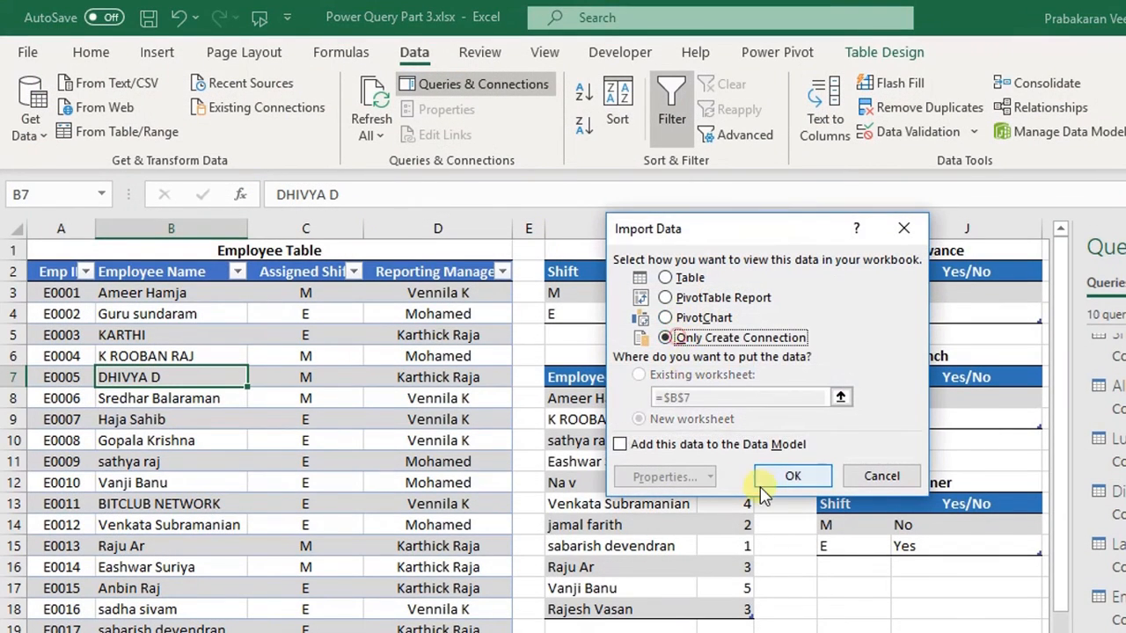
{"action": "left_click", "coordinate": [778, 475]}
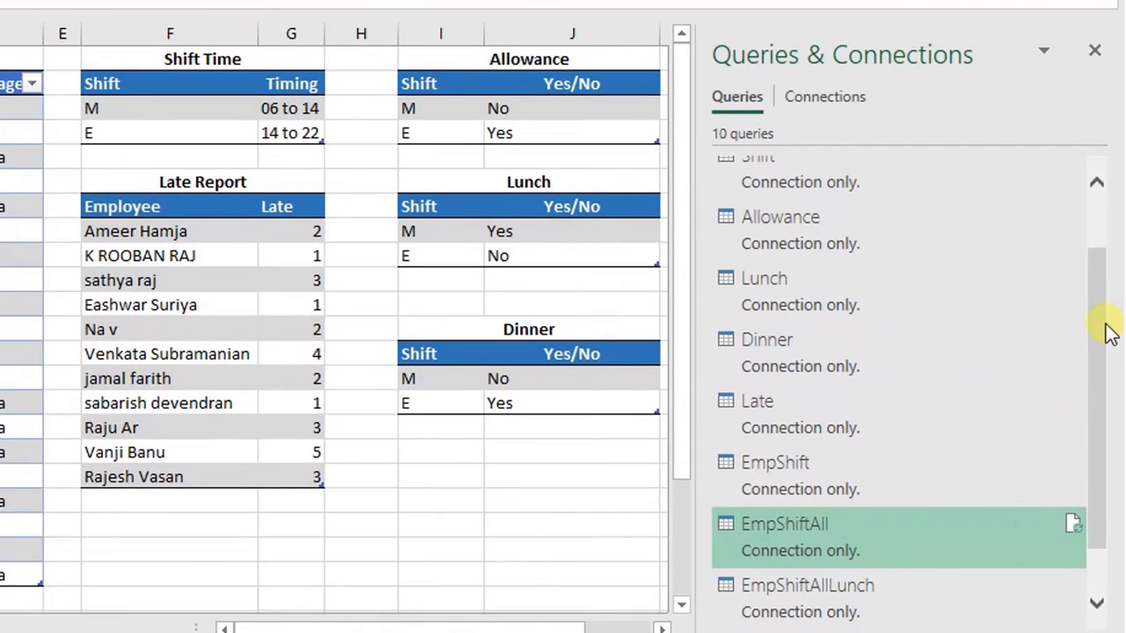
{"action": "scroll", "coordinate": [1111, 332], "scroll_direction": "down", "scroll_amount": 2}
{"action": "left_click_drag", "start_coordinate": [155, 190], "coordinate": [193, 304]}
{"action": "left_click", "coordinate": [343, 429]}
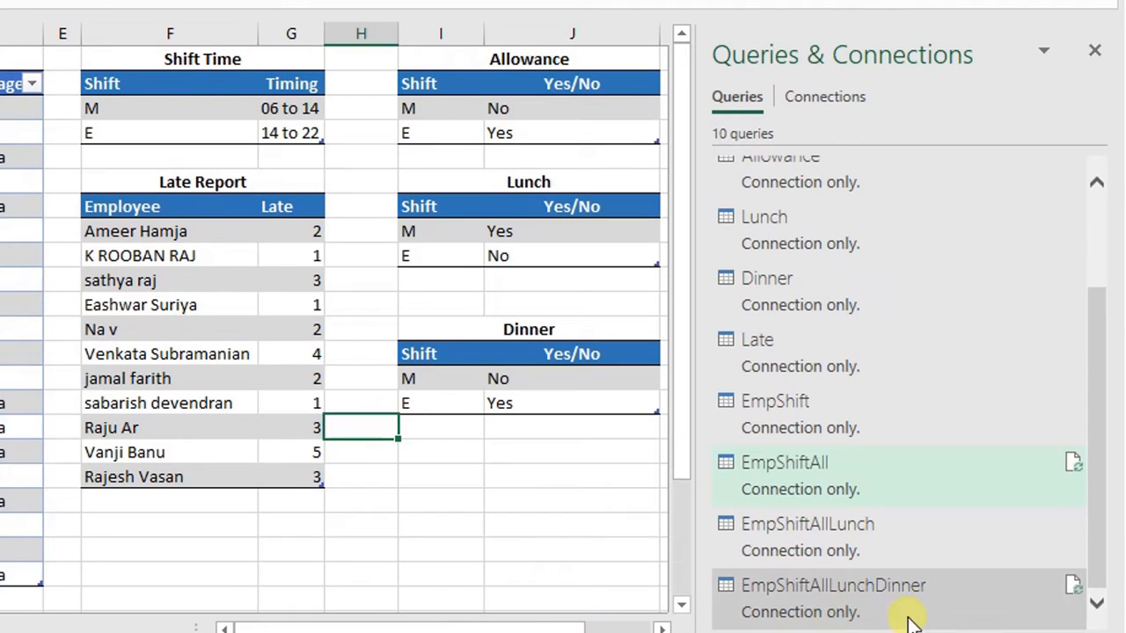
{"action": "left_click", "coordinate": [183, 105]}
{"action": "left_click", "coordinate": [596, 115]}
{"action": "left_click", "coordinate": [576, 376]}
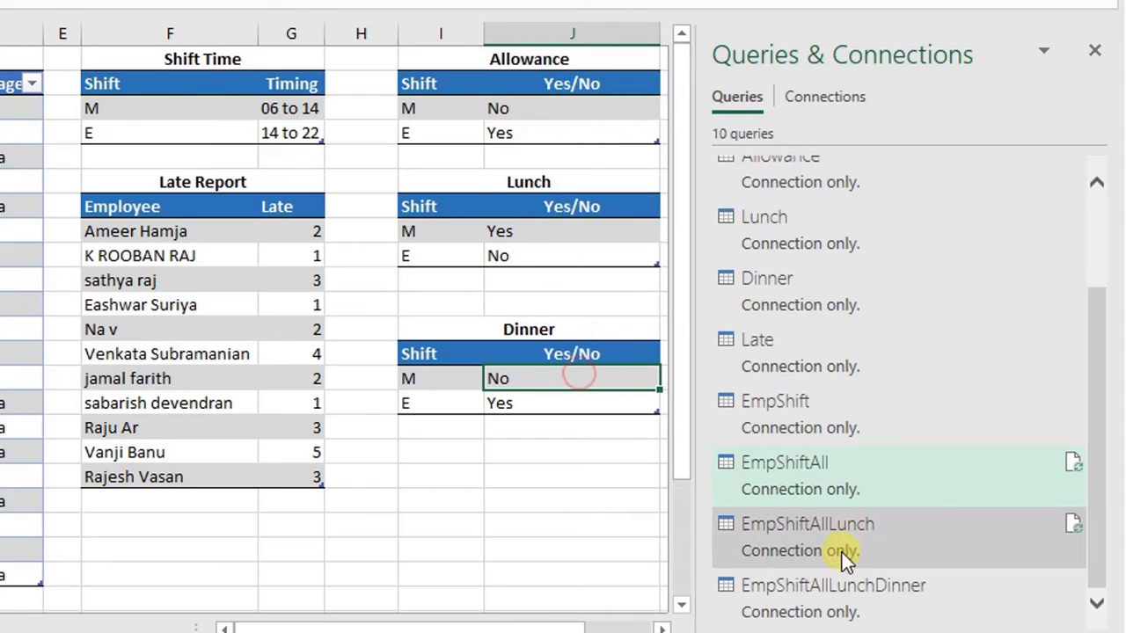
{"action": "left_click", "coordinate": [218, 197]}
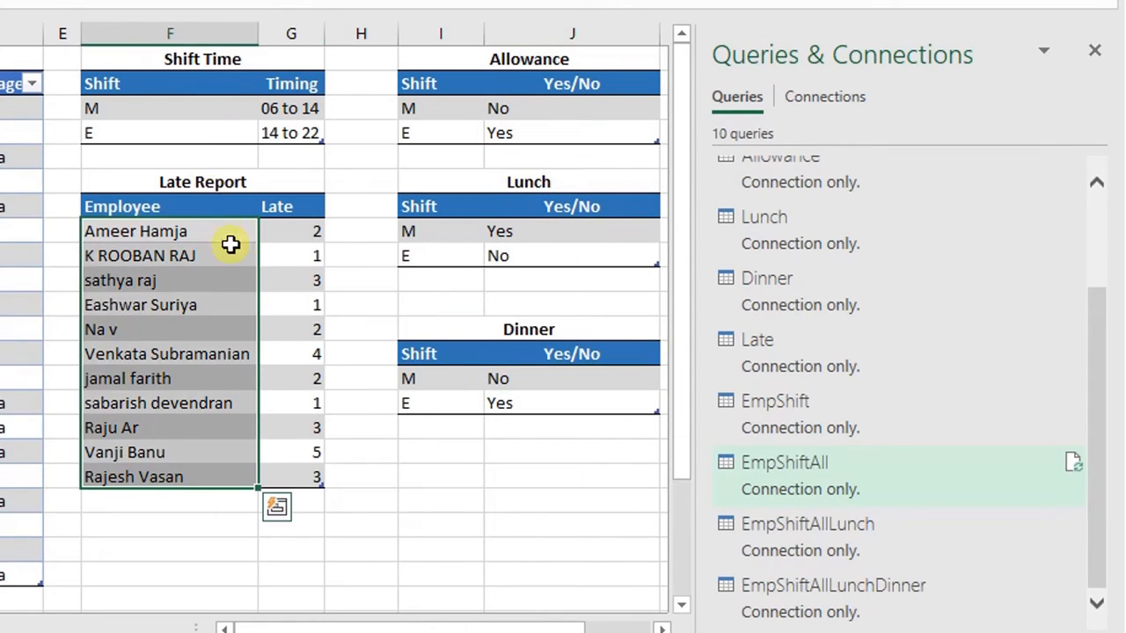
{"action": "left_click", "coordinate": [246, 278]}
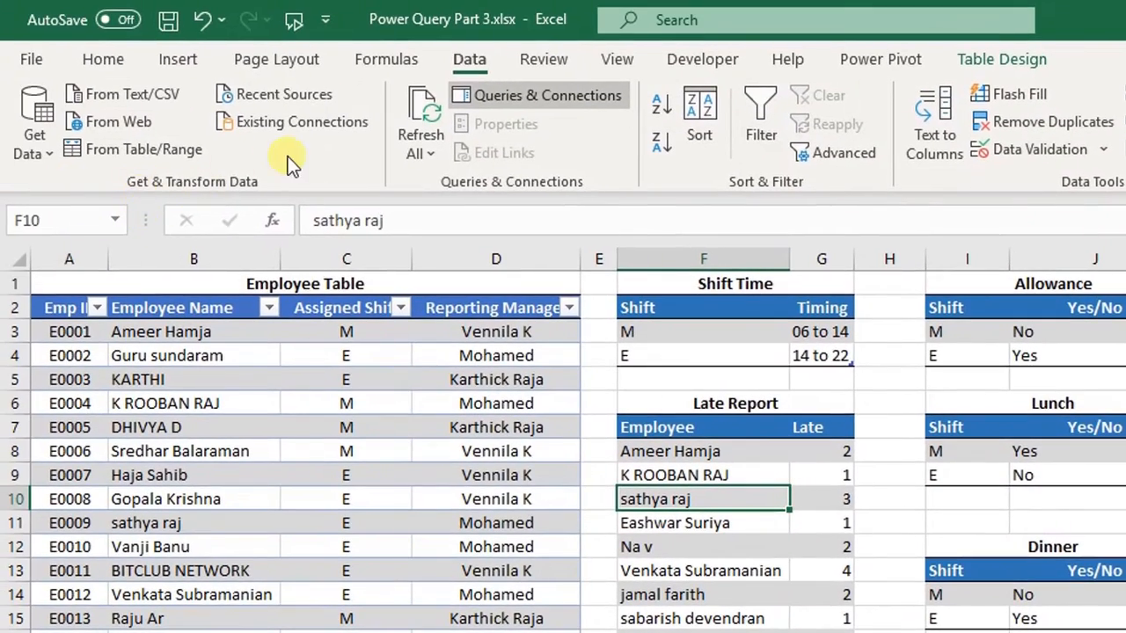
- Merge the EmpShiftAllLunchDinner query with the Late query, matching Employee Name to Employee
{"action": "left_click", "coordinate": [45, 131]}
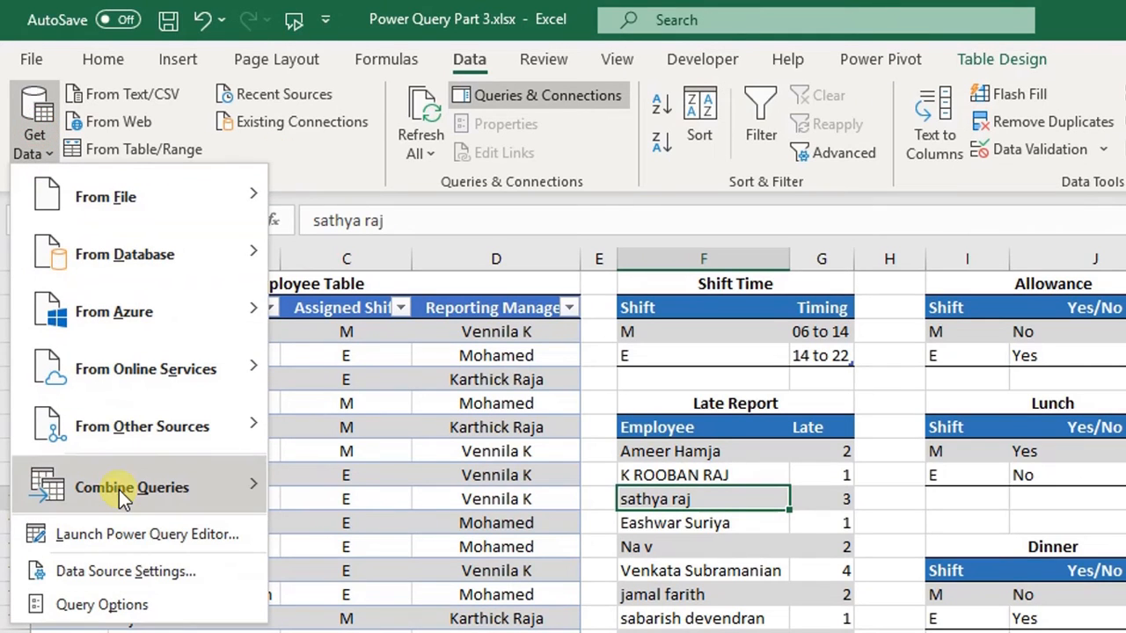
{"action": "mouse_move", "coordinate": [123, 498]}
{"action": "left_click", "coordinate": [357, 499]}
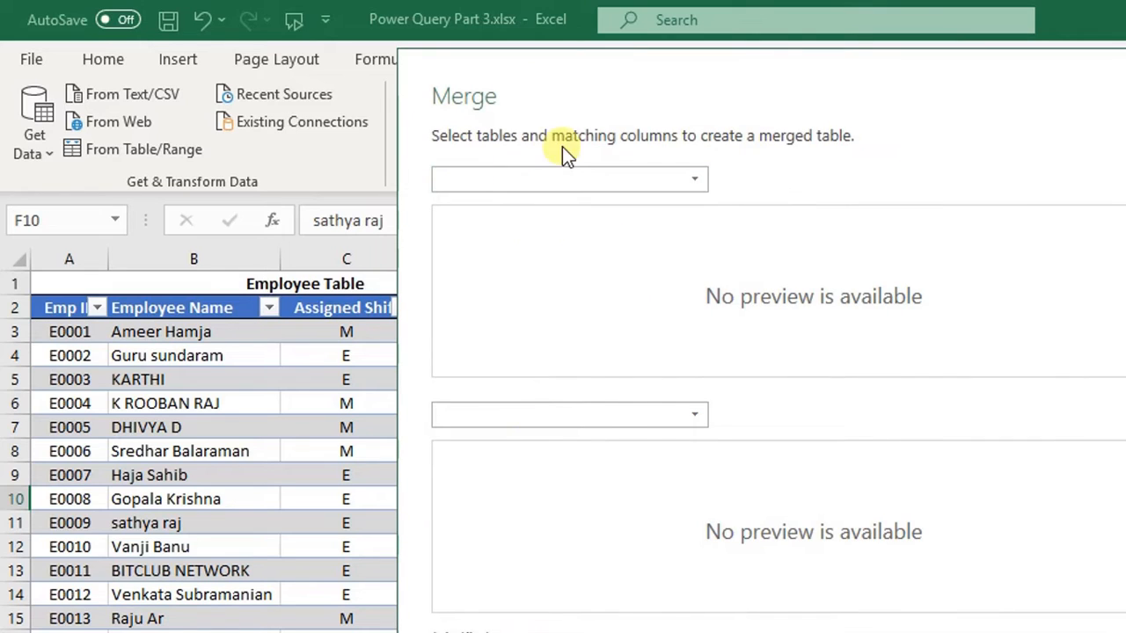
{"action": "left_click", "coordinate": [653, 179]}
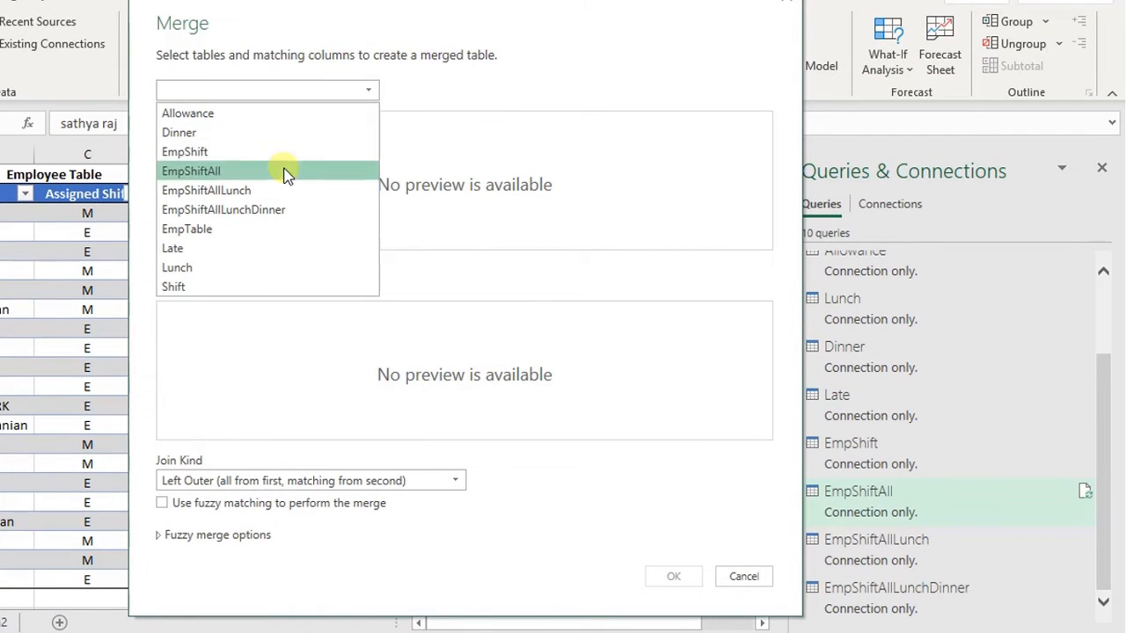
{"action": "left_click", "coordinate": [270, 210]}
{"action": "left_click", "coordinate": [267, 280]}
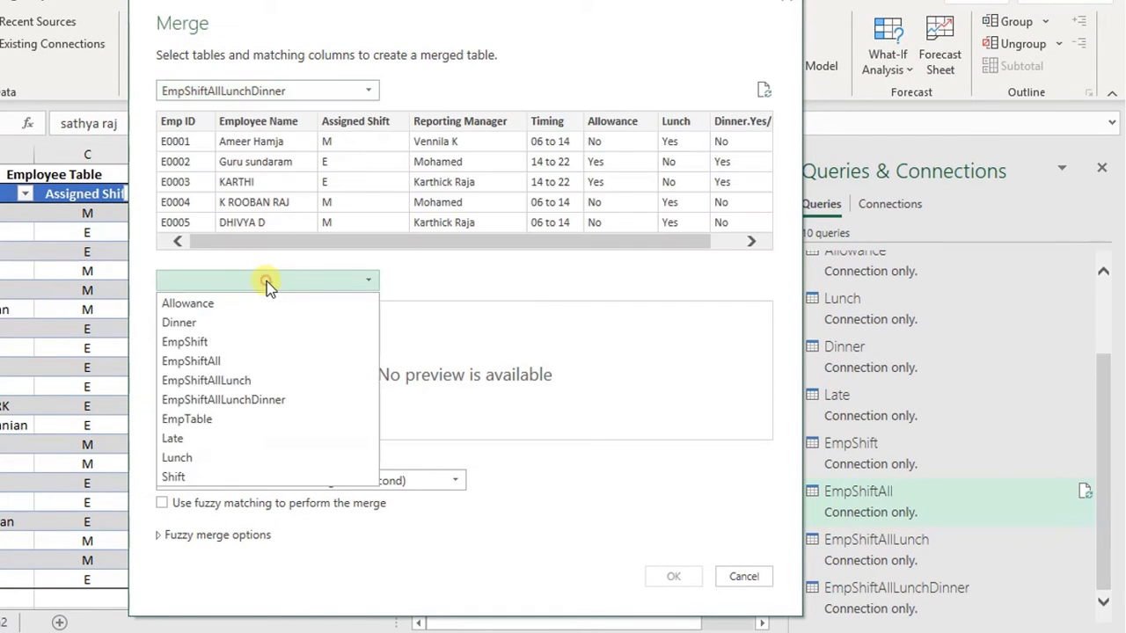
{"action": "left_click", "coordinate": [200, 438]}
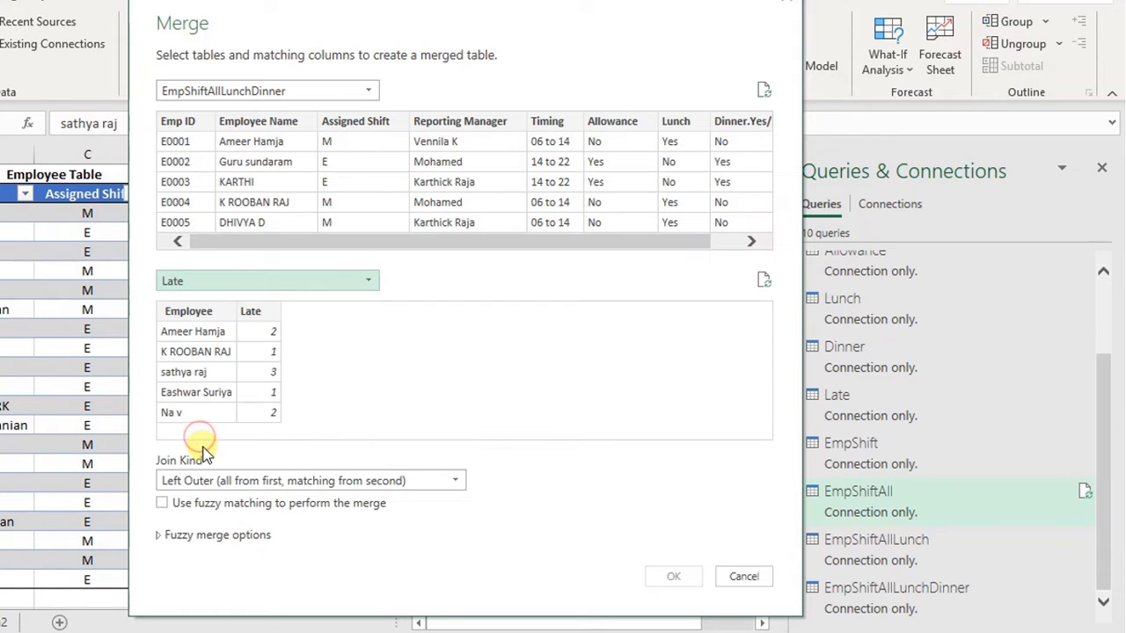
{"action": "left_click", "coordinate": [286, 125]}
{"action": "left_click", "coordinate": [200, 311]}
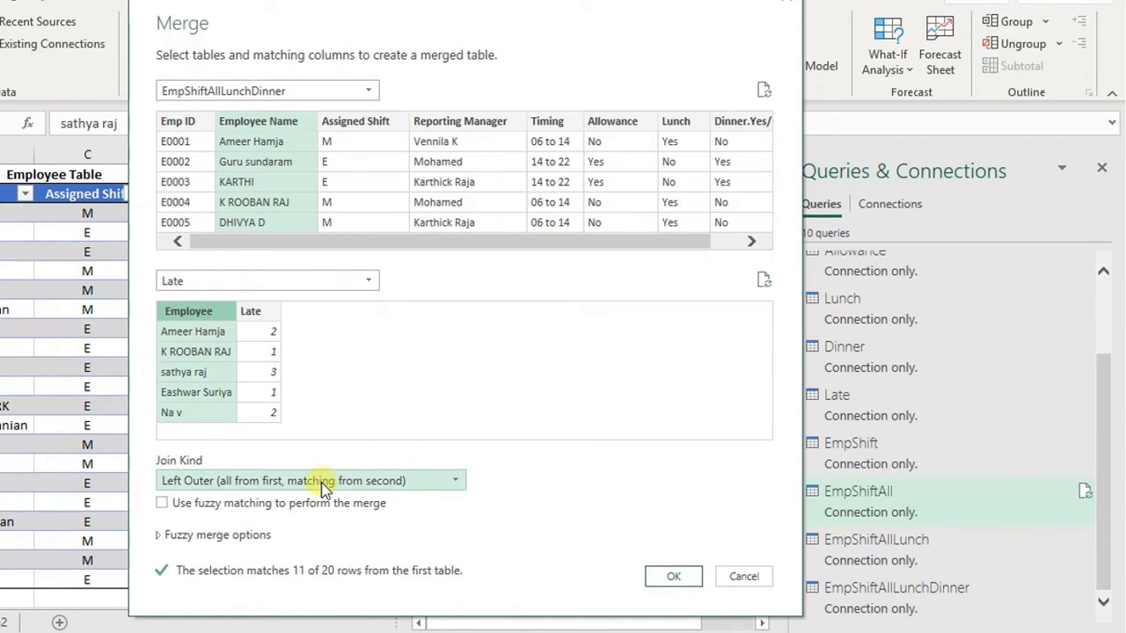
{"action": "left_click", "coordinate": [676, 577]}
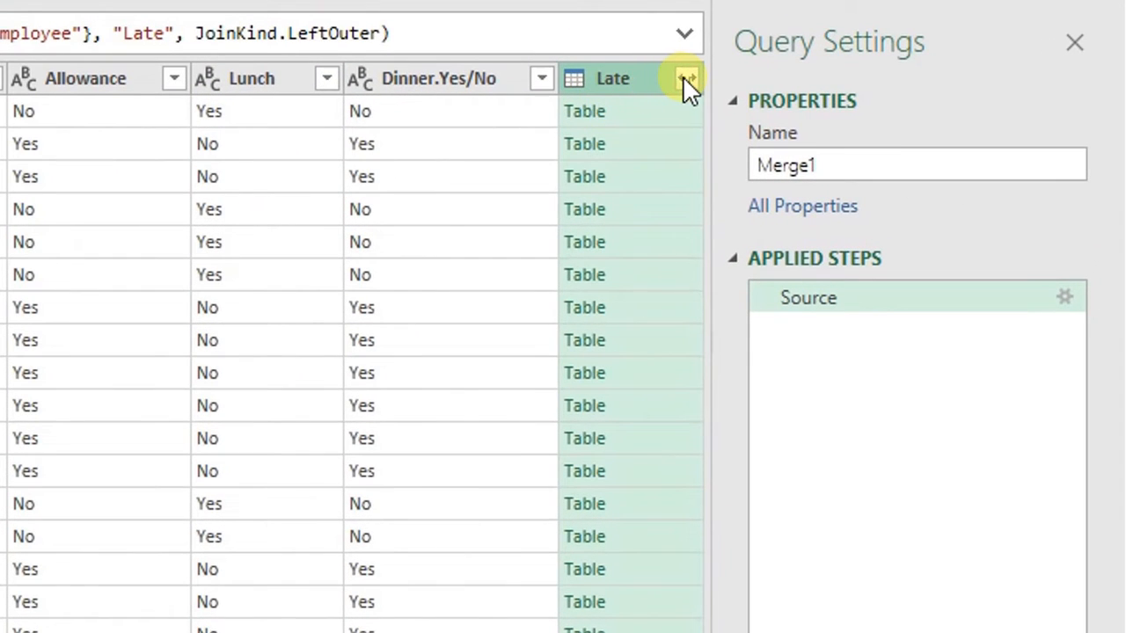
- Expand the merged Late column, keeping only its Late column
{"action": "left_click", "coordinate": [687, 81]}
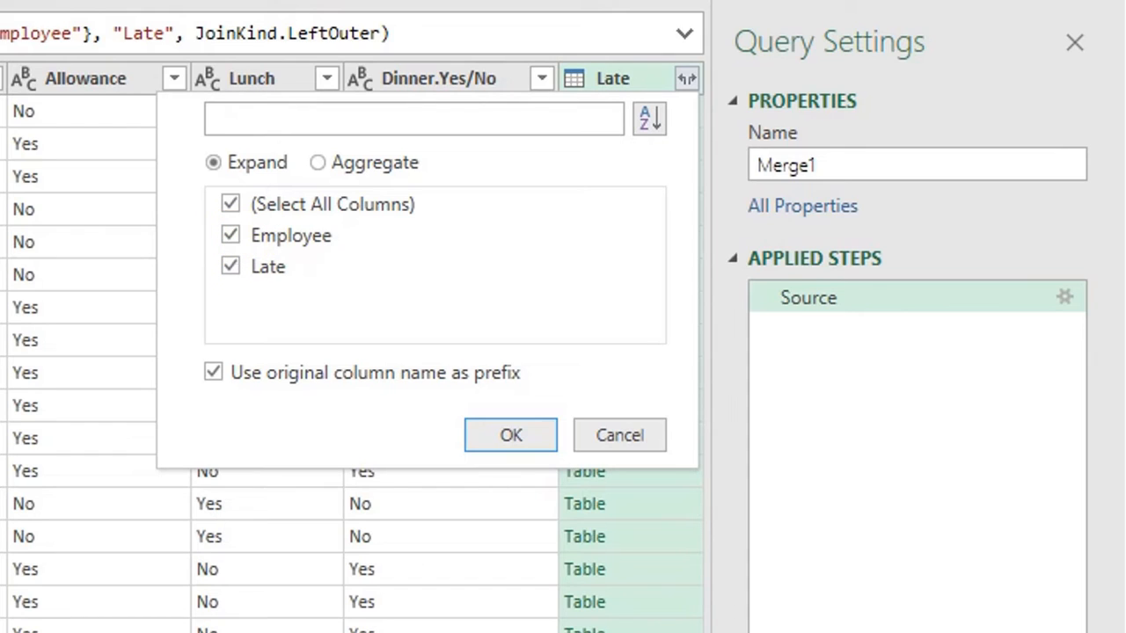
{"action": "left_click", "coordinate": [230, 236]}
{"action": "left_click", "coordinate": [230, 236]}
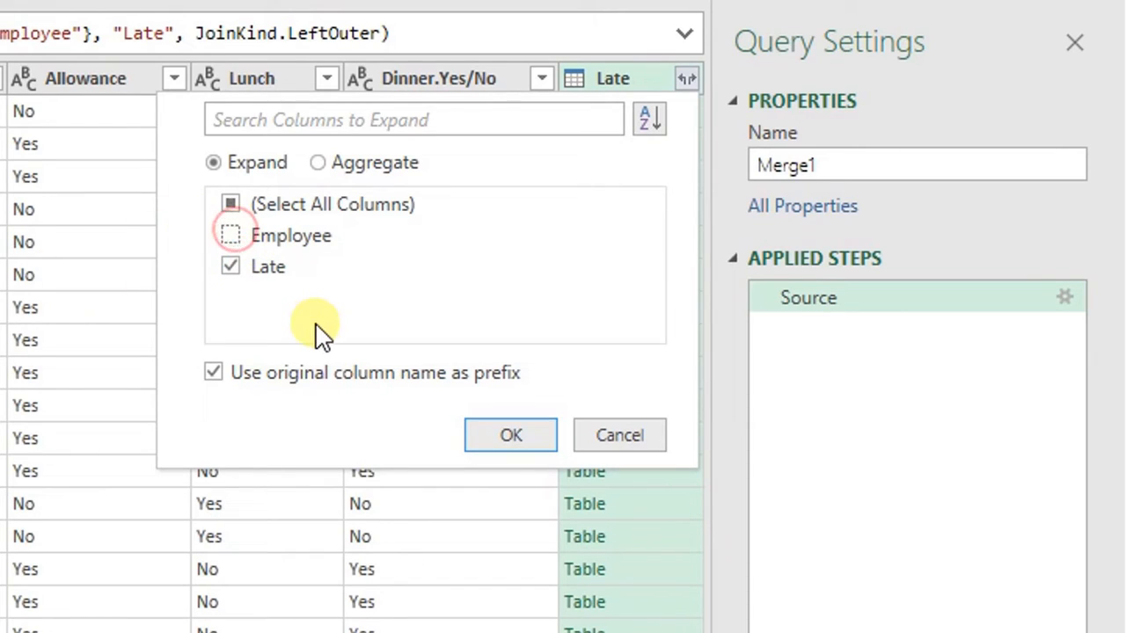
{"action": "left_click", "coordinate": [487, 437]}
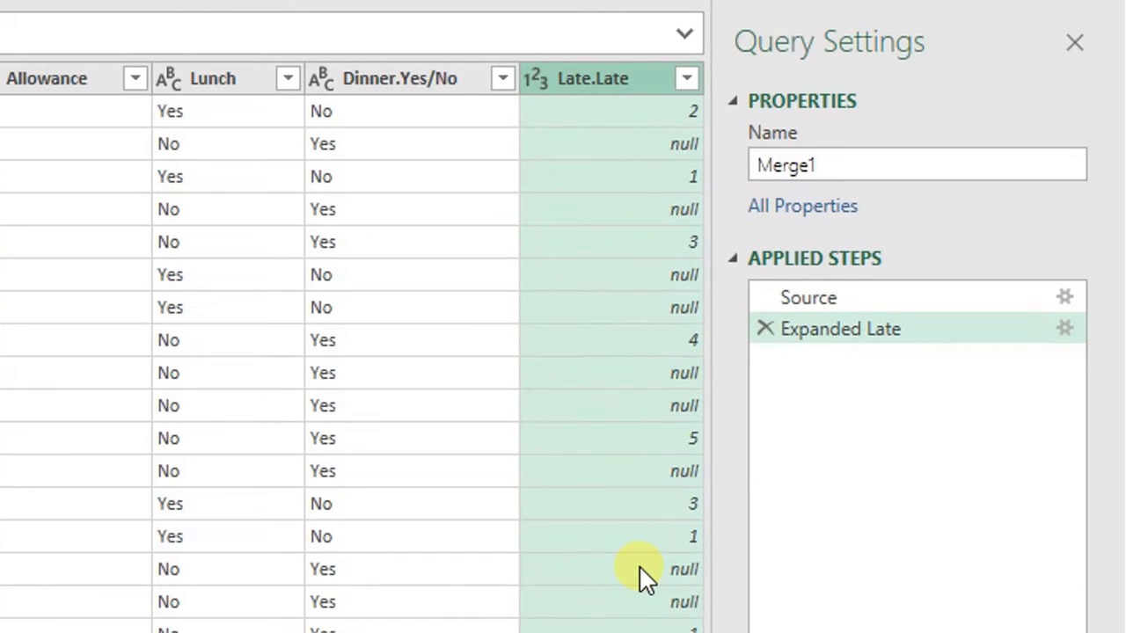
- Rename the query to FinalMerge
{"action": "double_click", "coordinate": [820, 165]}
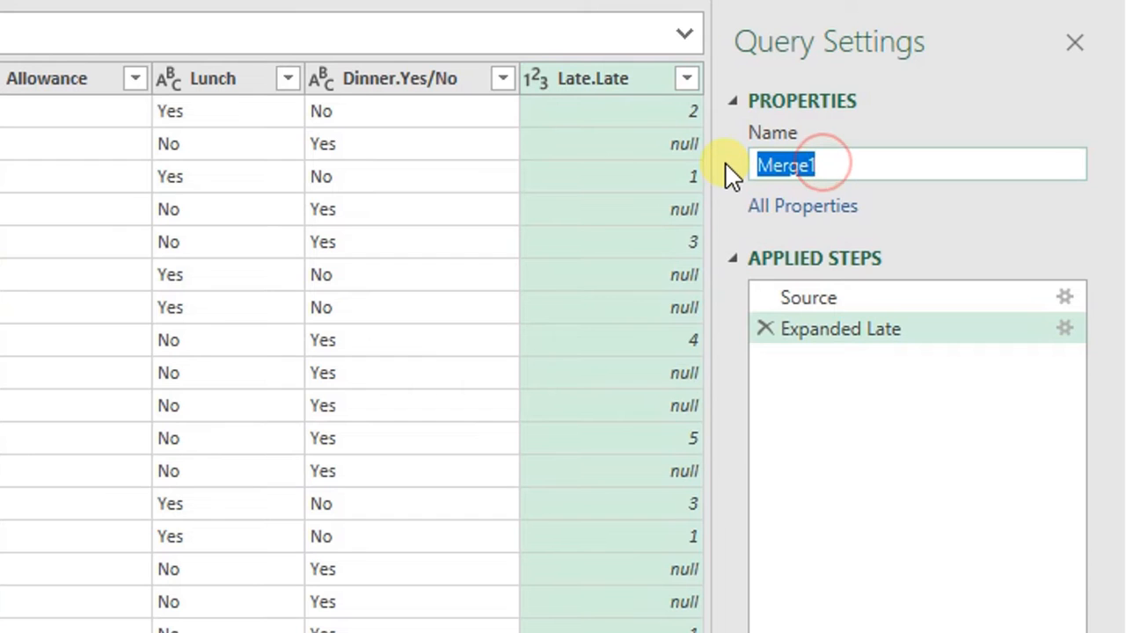
{"action": "type", "text": "F"}
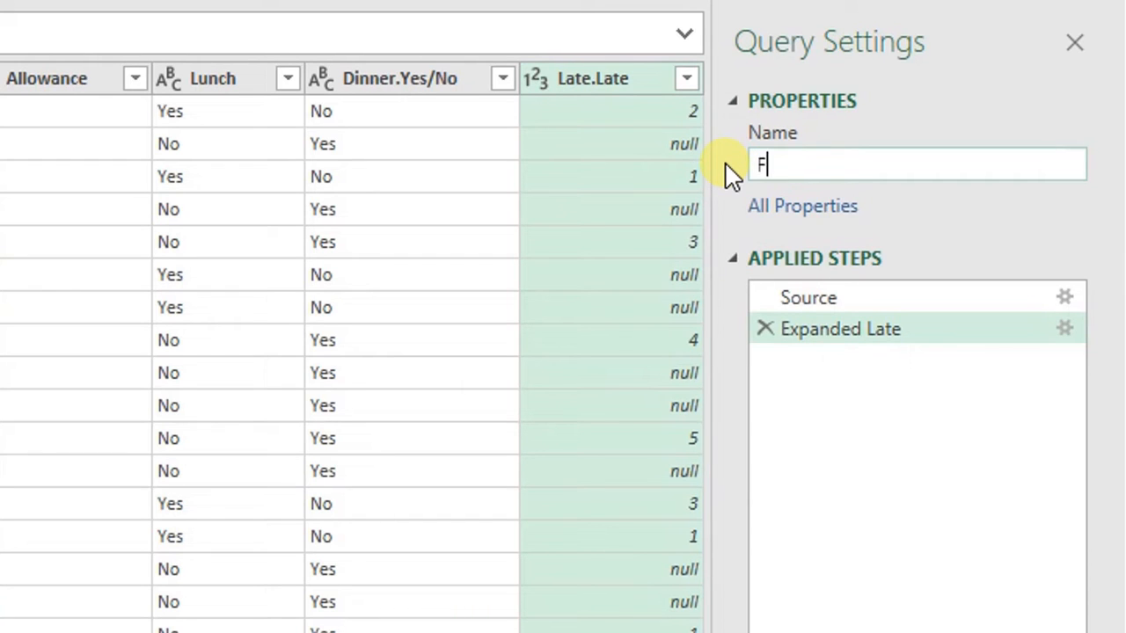
{"action": "type", "text": "inalMerge"}
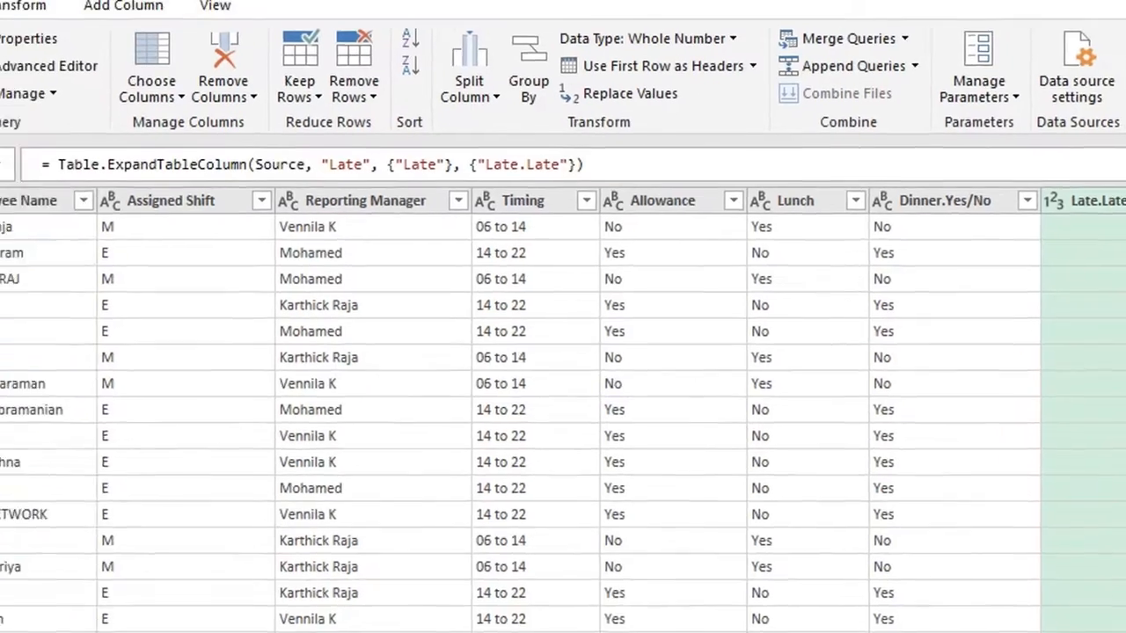
- Close the editor and load FinalMerge as a connection only
{"action": "left_click", "coordinate": [33, 132]}
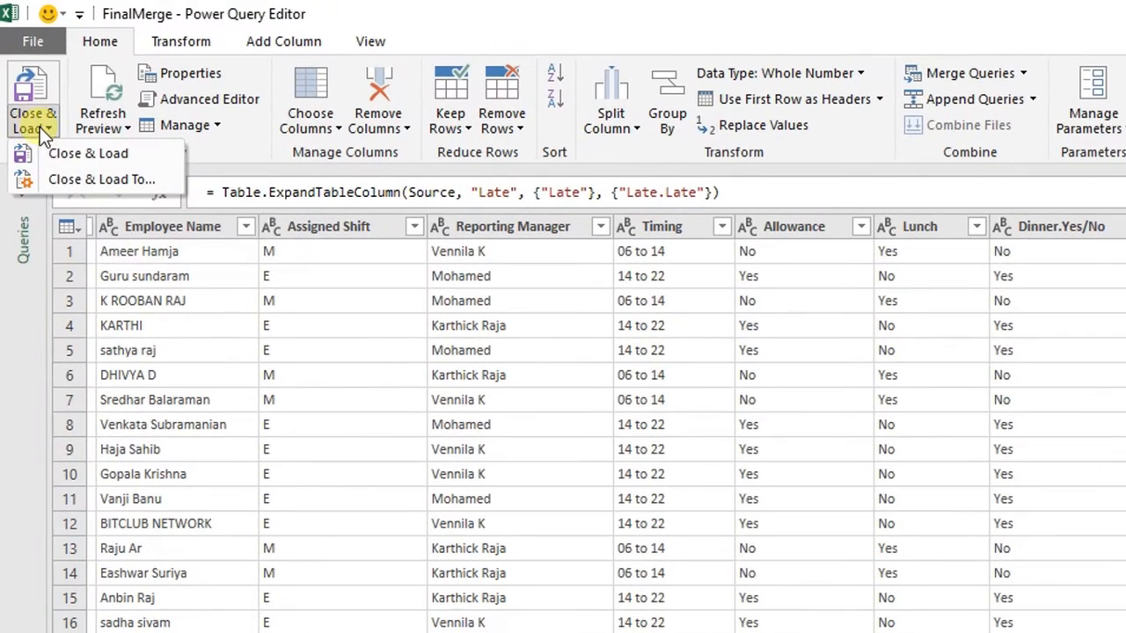
{"action": "left_click", "coordinate": [60, 174]}
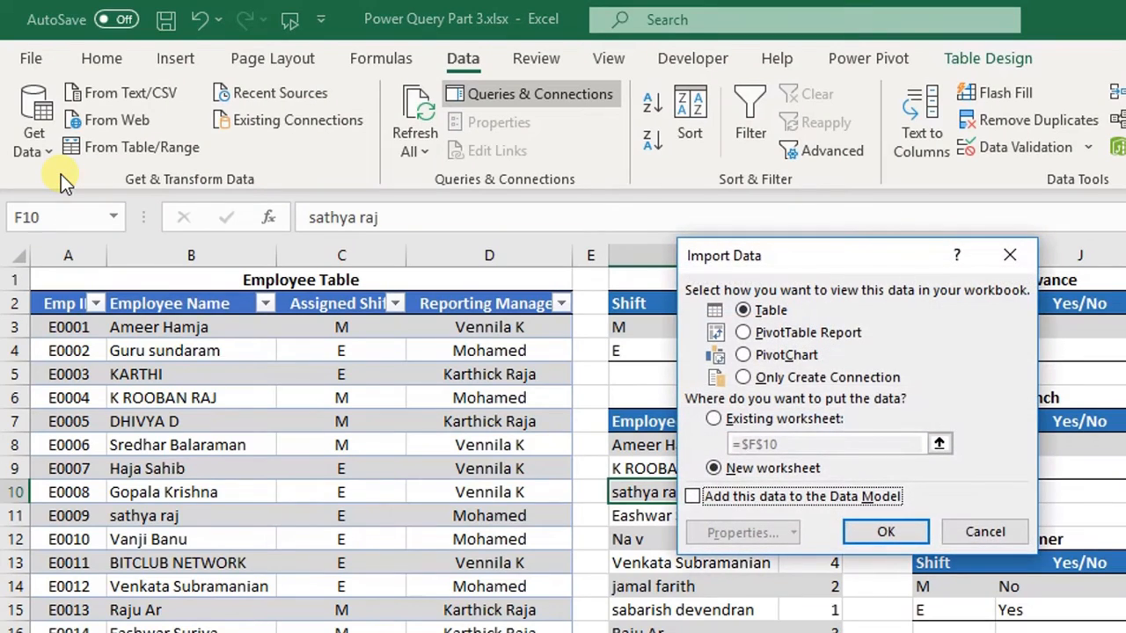
{"action": "left_click", "coordinate": [759, 383]}
{"action": "left_click", "coordinate": [872, 533]}
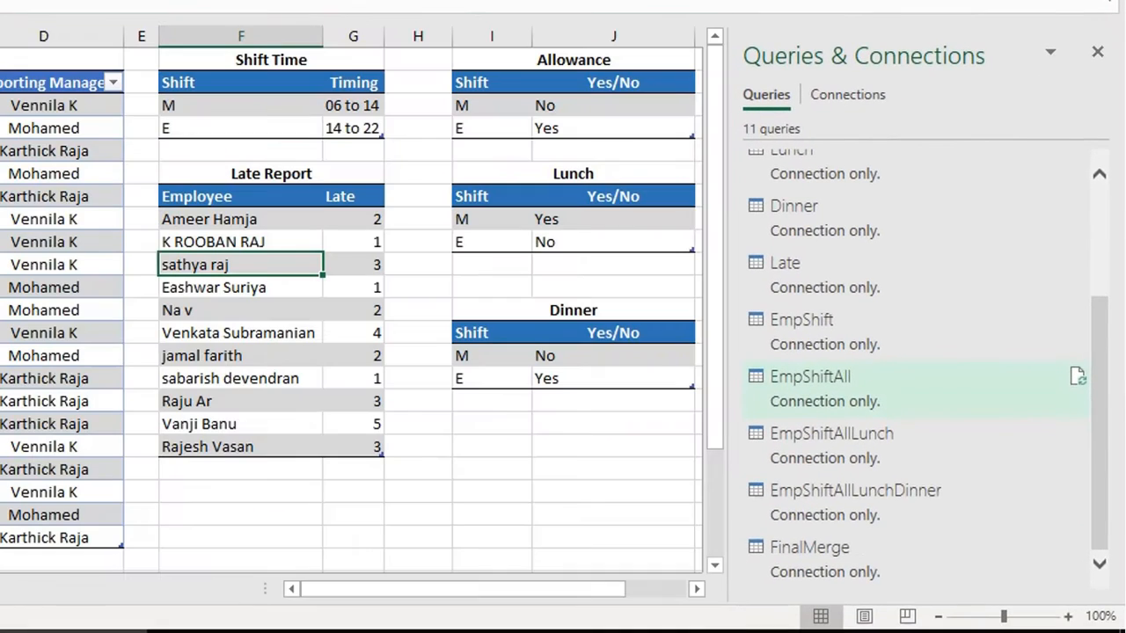
- Add a new worksheet and load the FinalMerge query into it as a table
{"action": "left_click", "coordinate": [461, 470]}
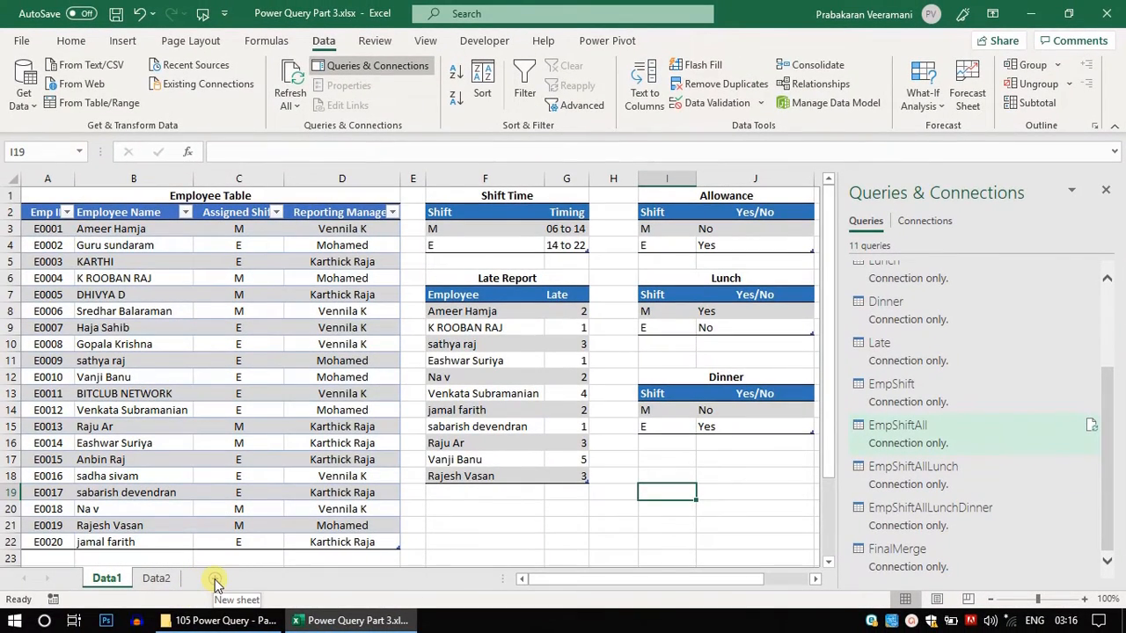
{"action": "left_click", "coordinate": [216, 579]}
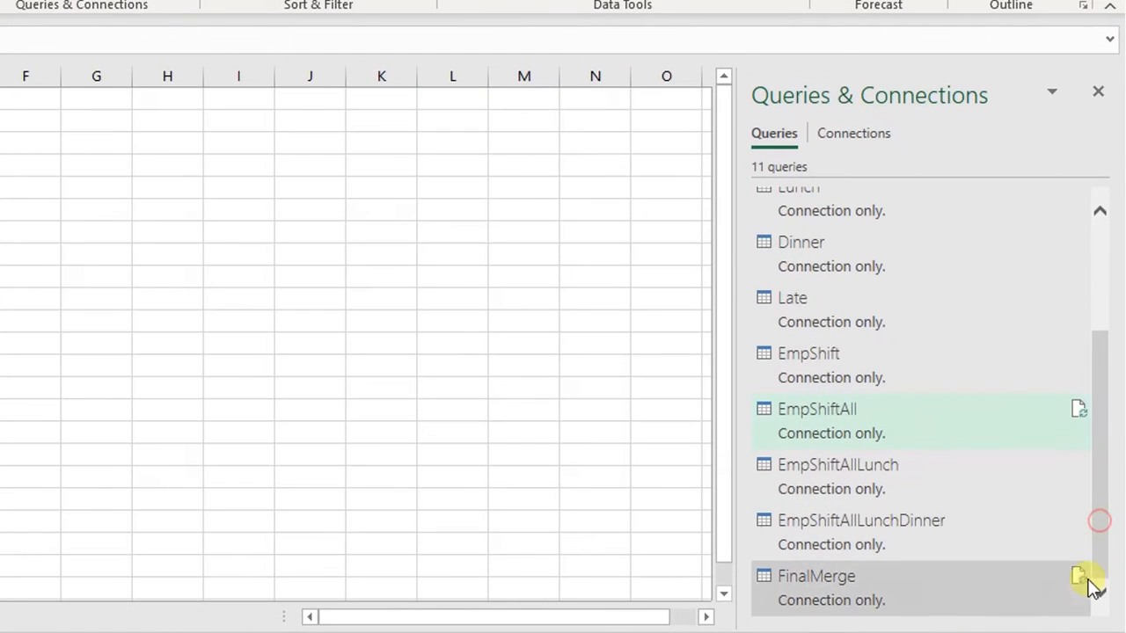
{"action": "right_click", "coordinate": [831, 598]}
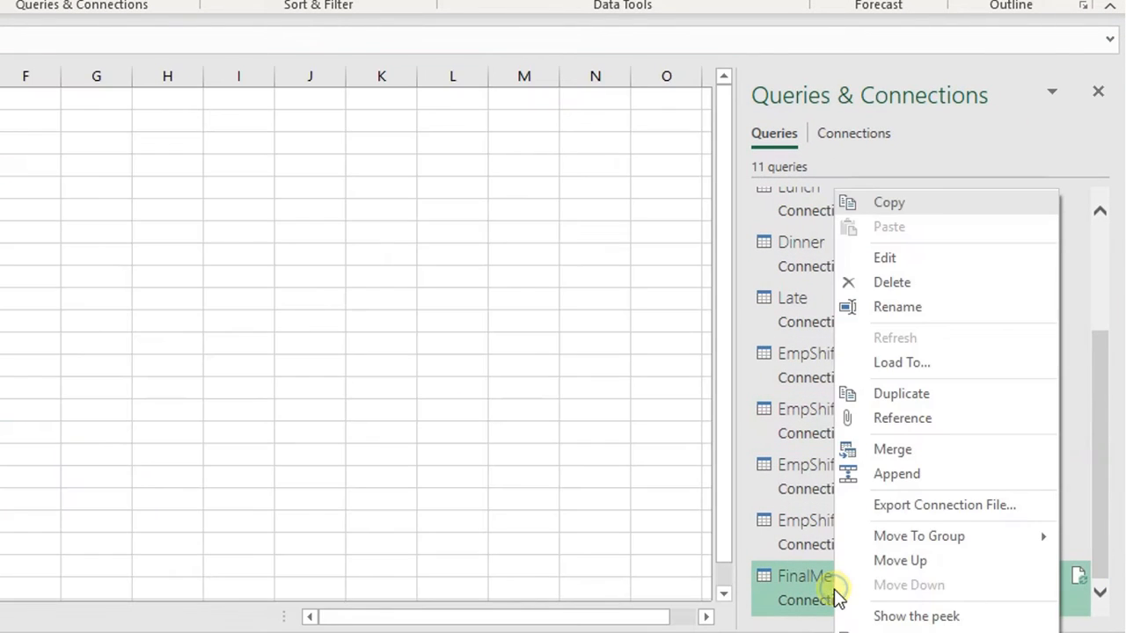
{"action": "left_click", "coordinate": [921, 364]}
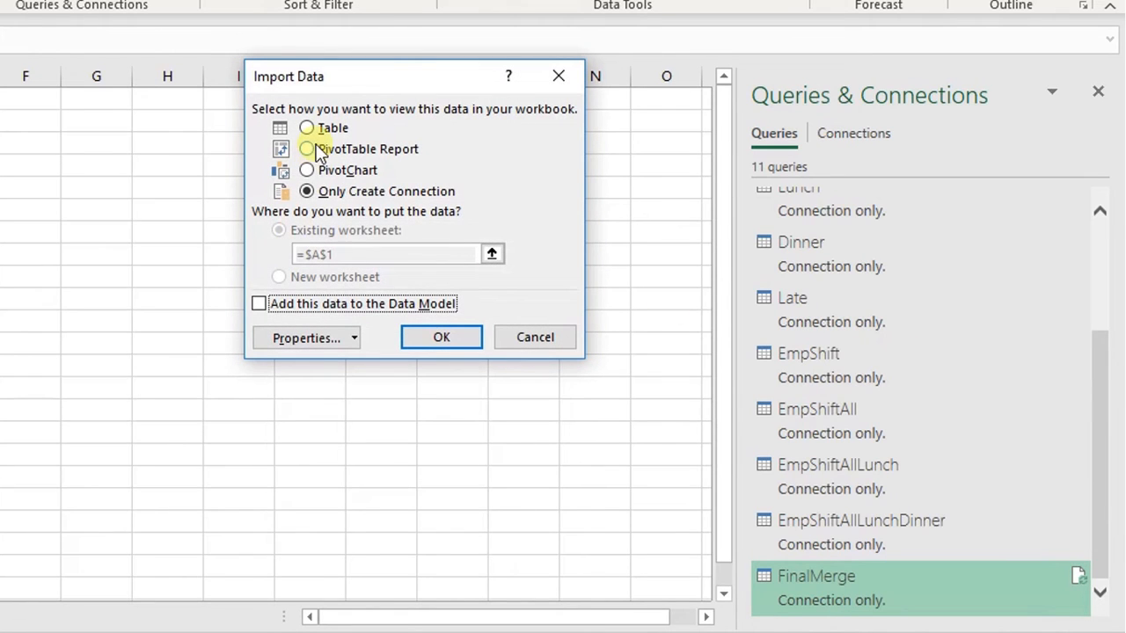
{"action": "left_click", "coordinate": [313, 128]}
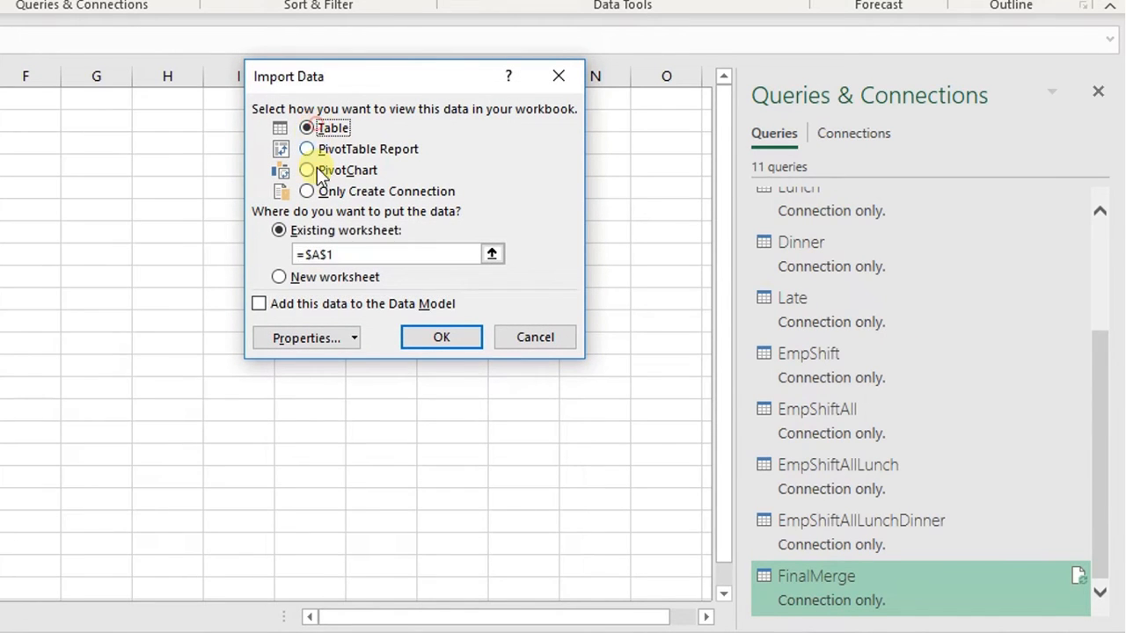
{"action": "left_click", "coordinate": [453, 343]}
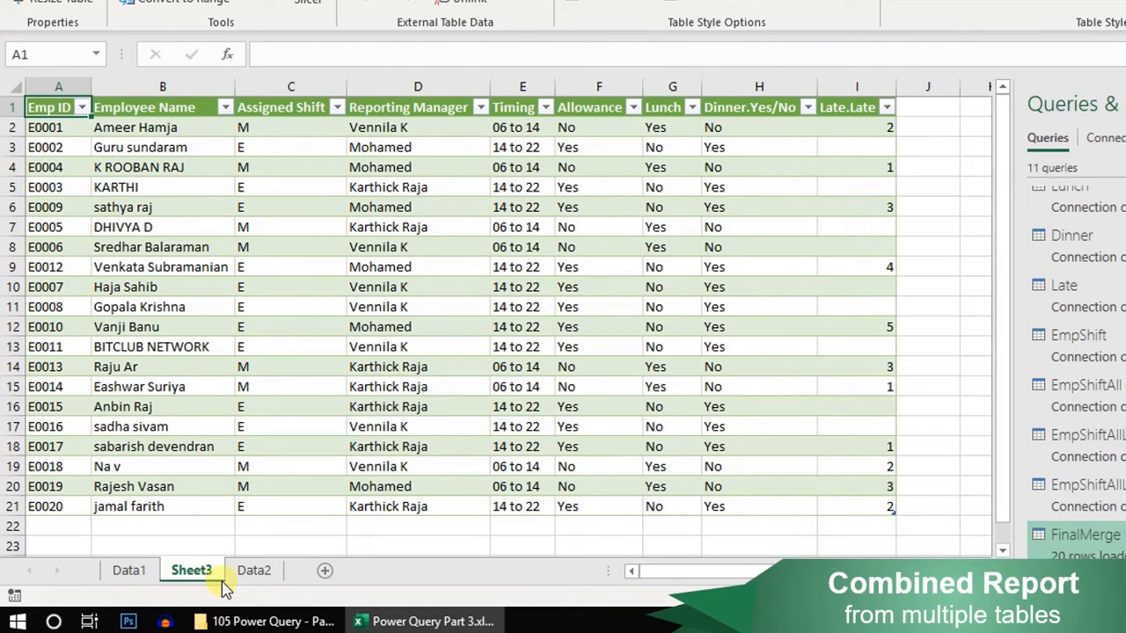
- Compare the loaded FinalMerge table's columns with the expected report on the Data2 sheet
{"action": "left_click", "coordinate": [255, 571]}
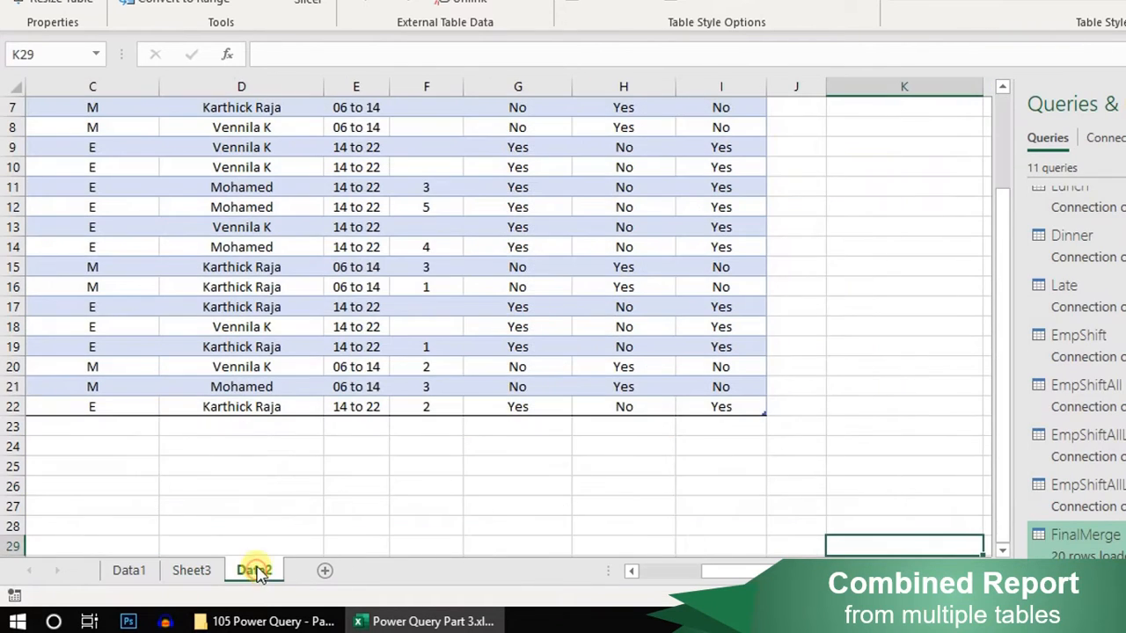
{"action": "scroll", "coordinate": [307, 484], "scroll_direction": "up", "scroll_amount": 2}
{"action": "left_click_drag", "start_coordinate": [768, 583], "coordinate": [545, 573]}
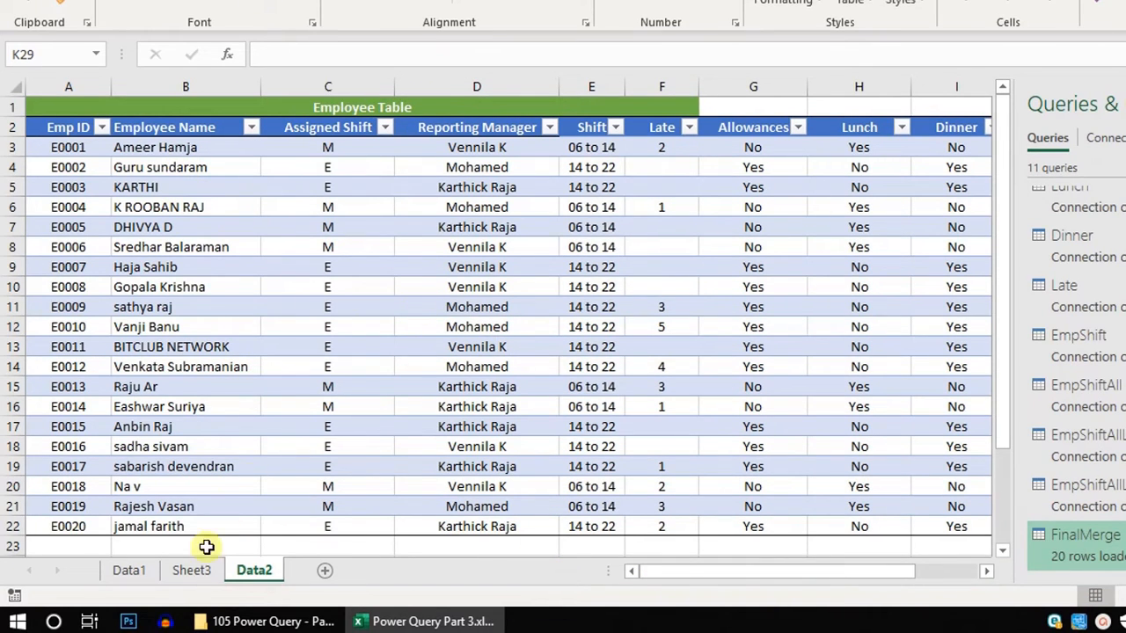
{"action": "left_click", "coordinate": [70, 119]}
{"action": "left_click_drag", "start_coordinate": [153, 112], "coordinate": [37, 126]}
{"action": "left_click", "coordinate": [192, 570]}
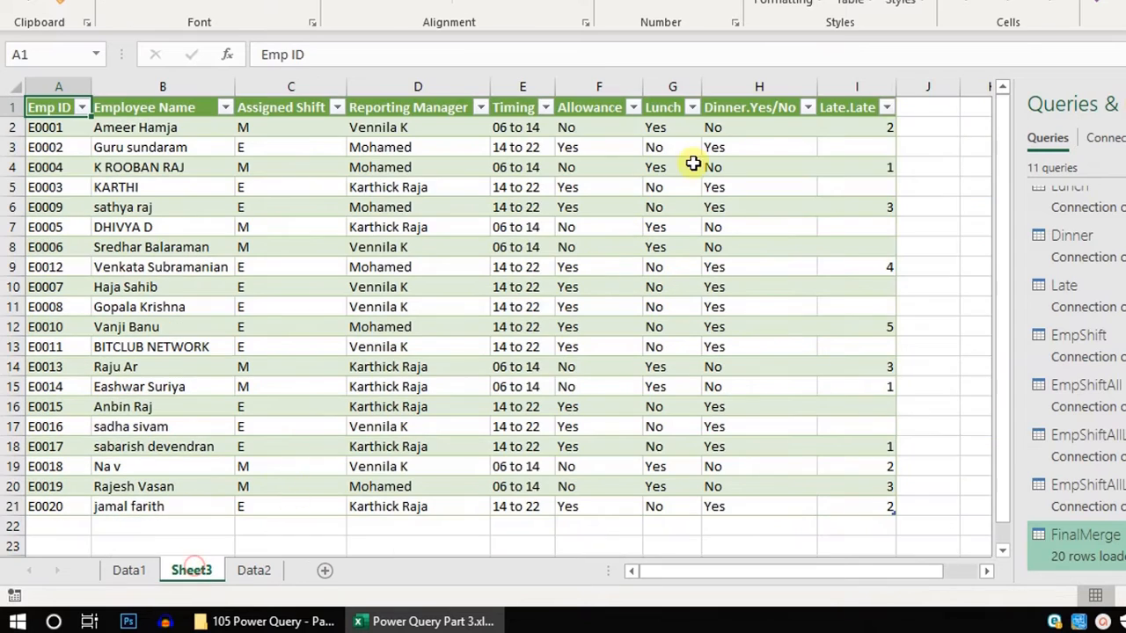
{"action": "left_click_drag", "start_coordinate": [851, 106], "coordinate": [5, 105]}
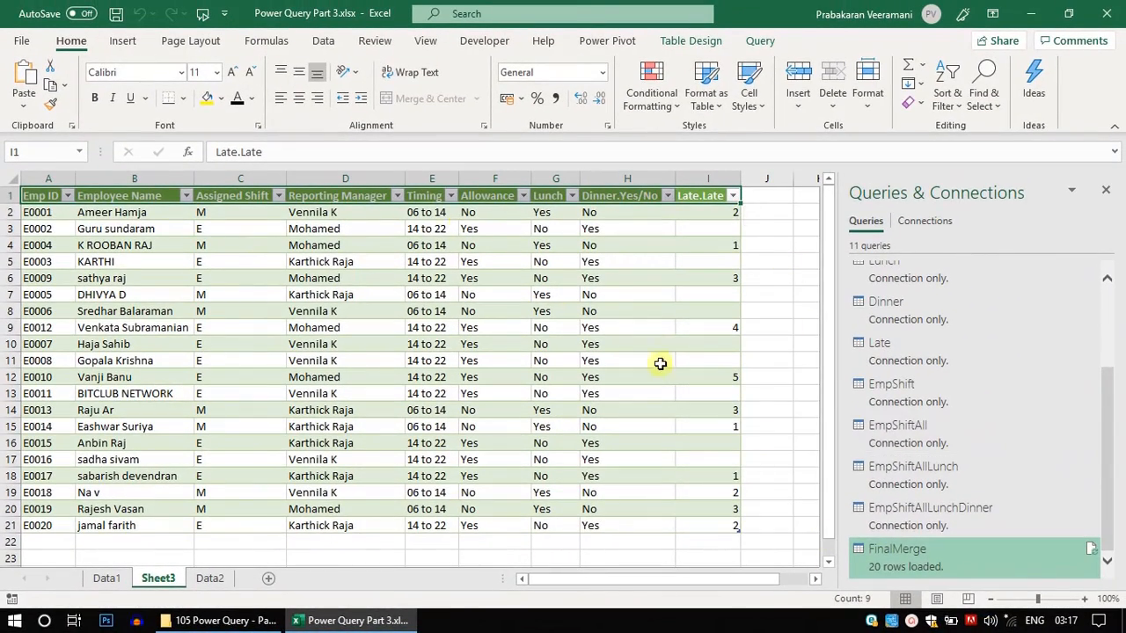
- Edit FinalMerge to move the Lunch column before Allowance, then close and load the query
{"action": "right_click", "coordinate": [891, 567]}
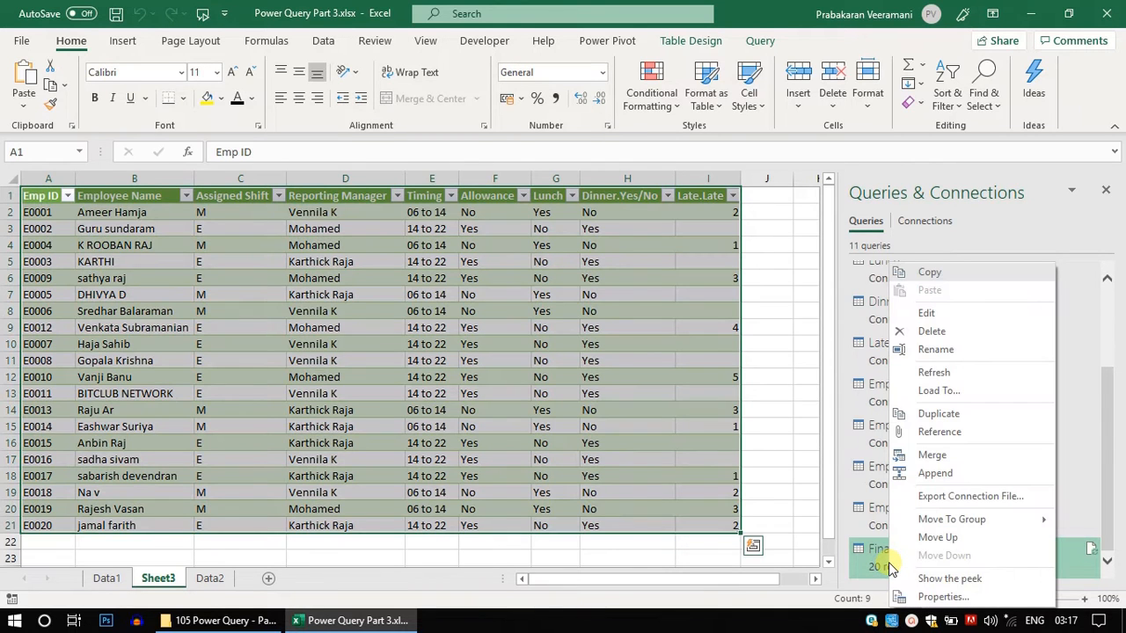
{"action": "left_click", "coordinate": [950, 318]}
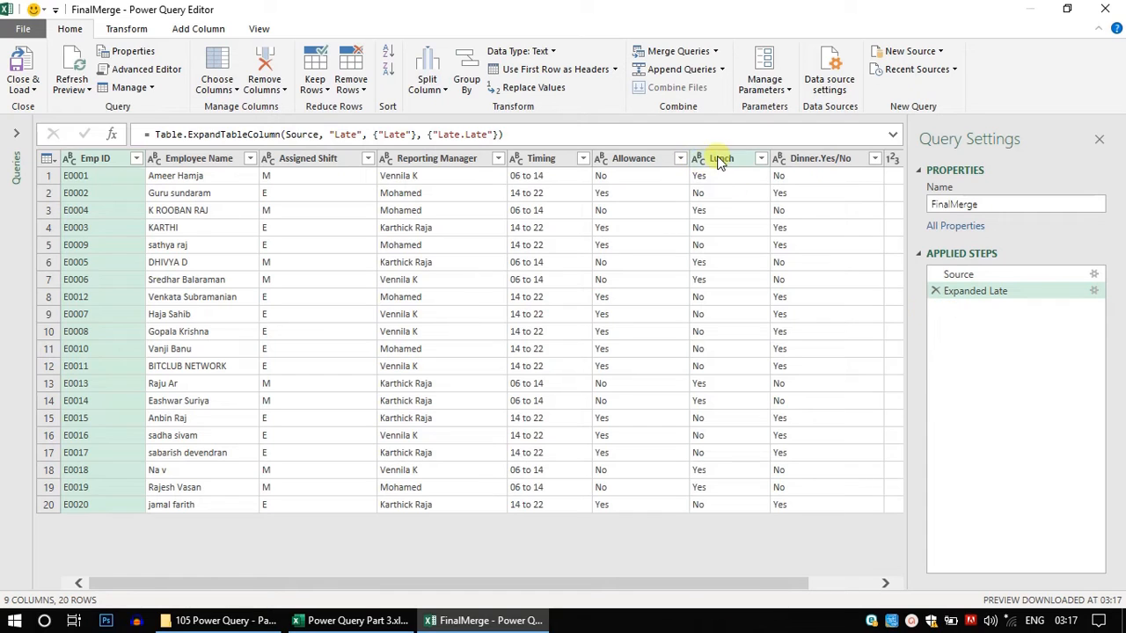
{"action": "left_click_drag", "start_coordinate": [720, 163], "coordinate": [598, 173]}
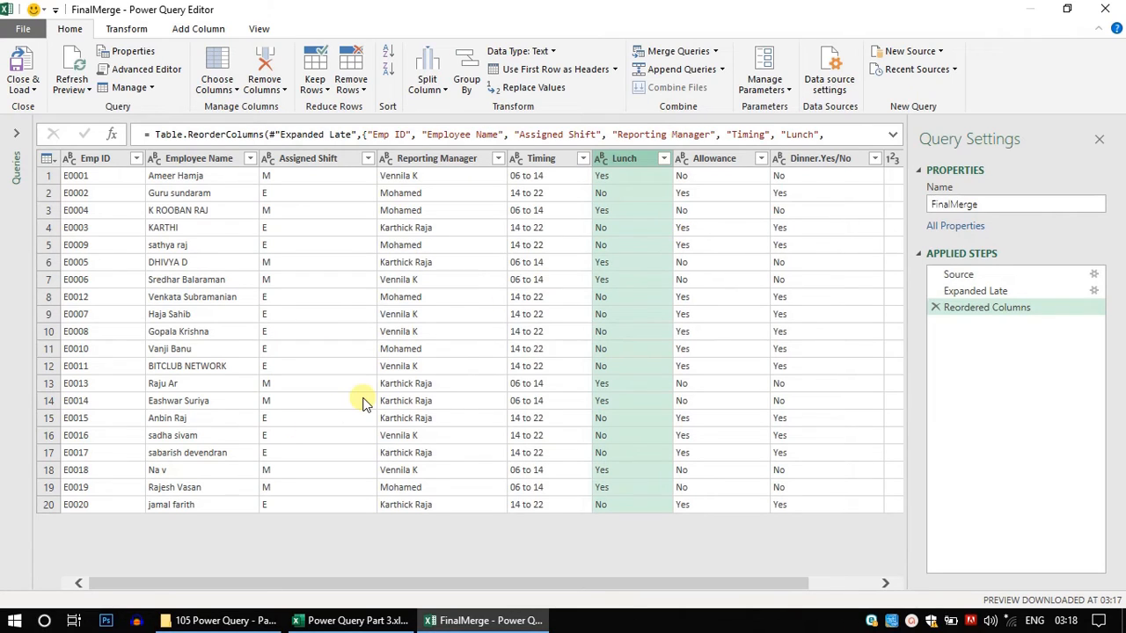
{"action": "left_click", "coordinate": [23, 88]}
{"action": "left_click", "coordinate": [35, 111]}
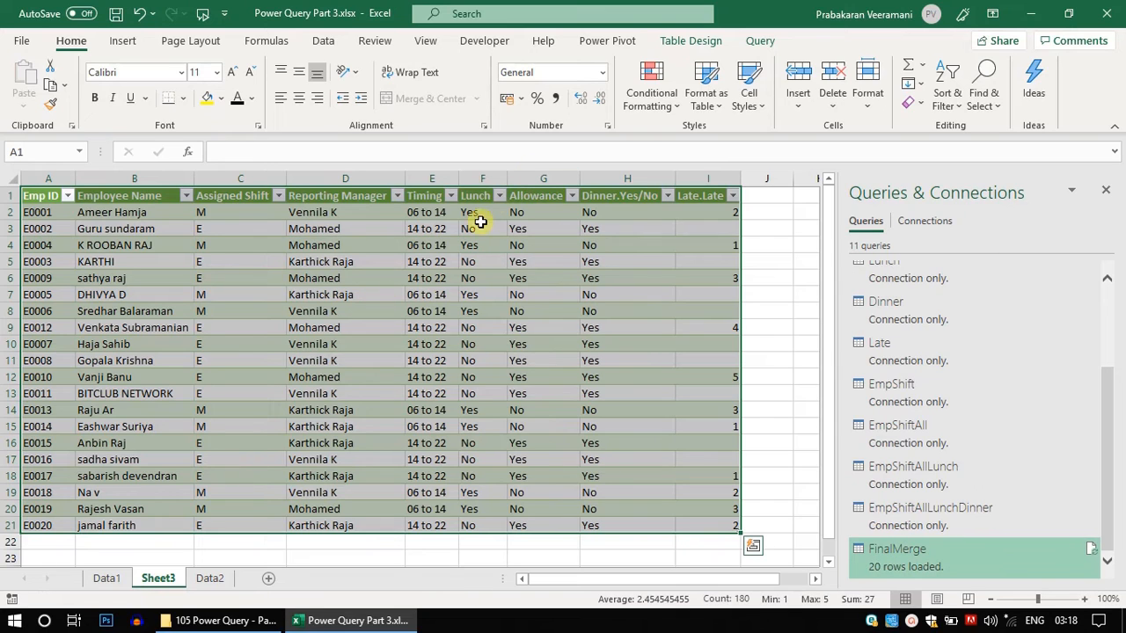
- Review the result against the source tables on Data1 and the report on Data2
{"action": "left_click", "coordinate": [763, 228]}
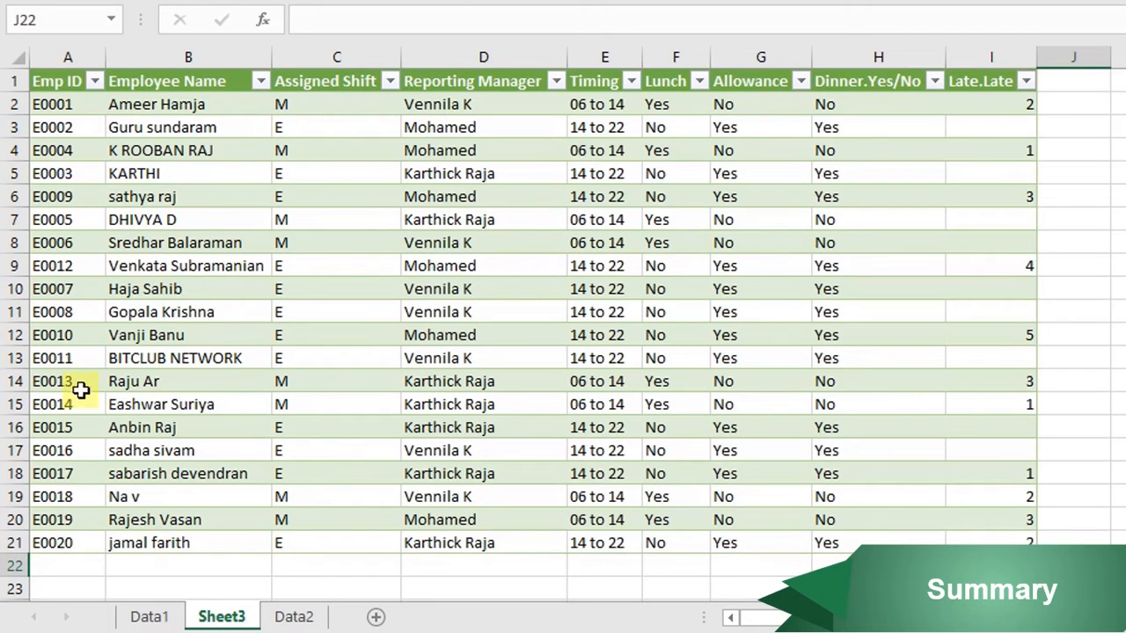
{"action": "left_click", "coordinate": [149, 616]}
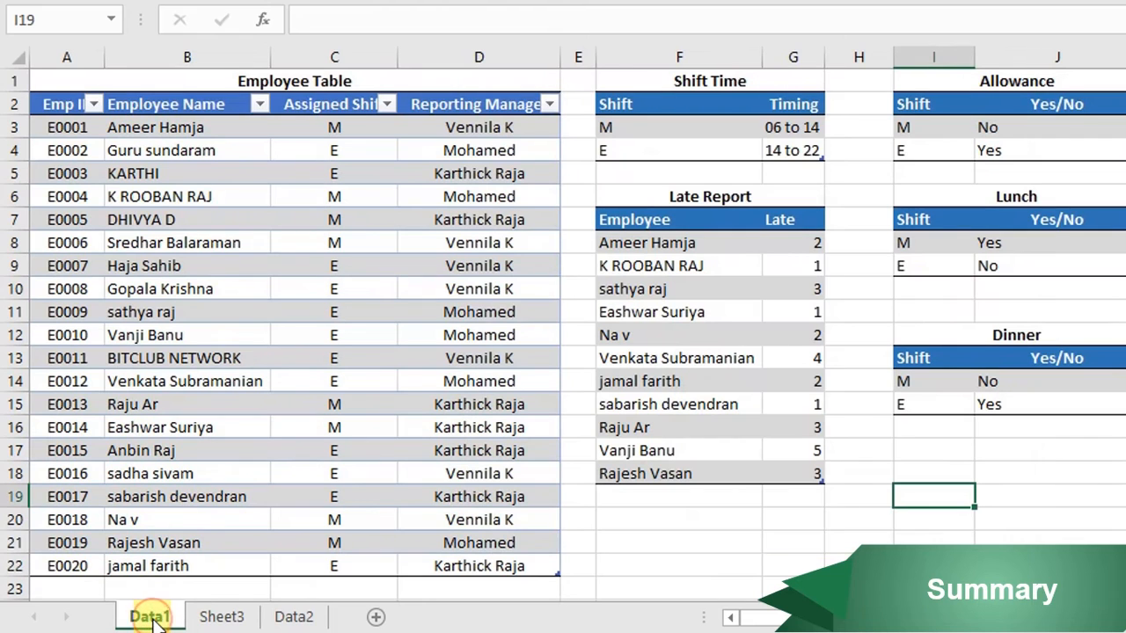
{"action": "left_click", "coordinate": [643, 525]}
{"action": "key", "text": "ctrl+Home"}
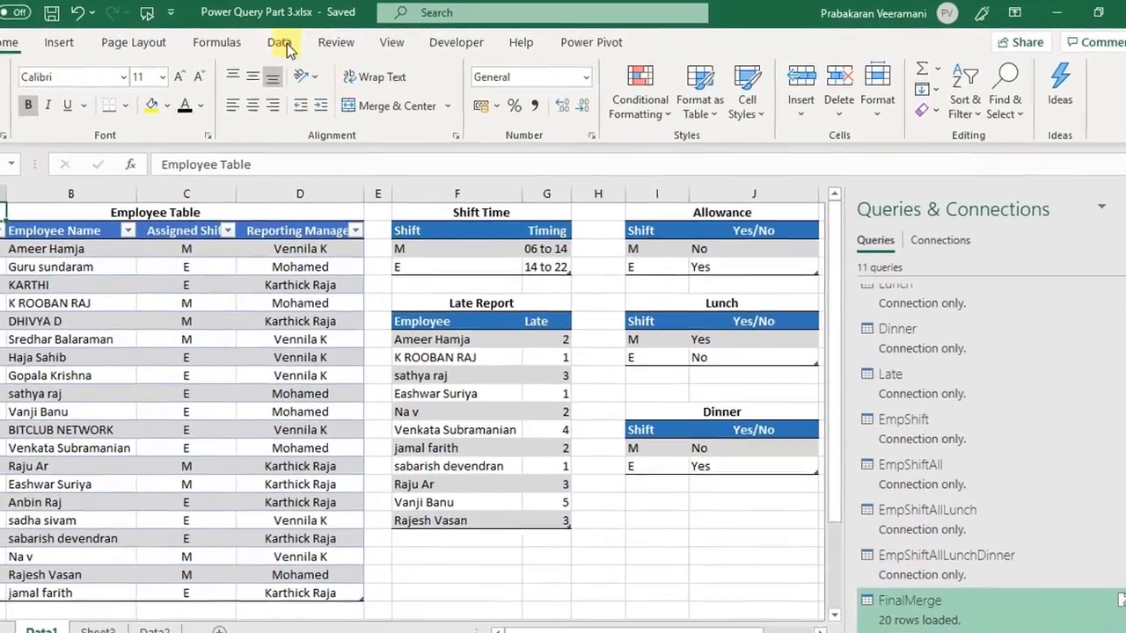
{"action": "left_click", "coordinate": [323, 41]}
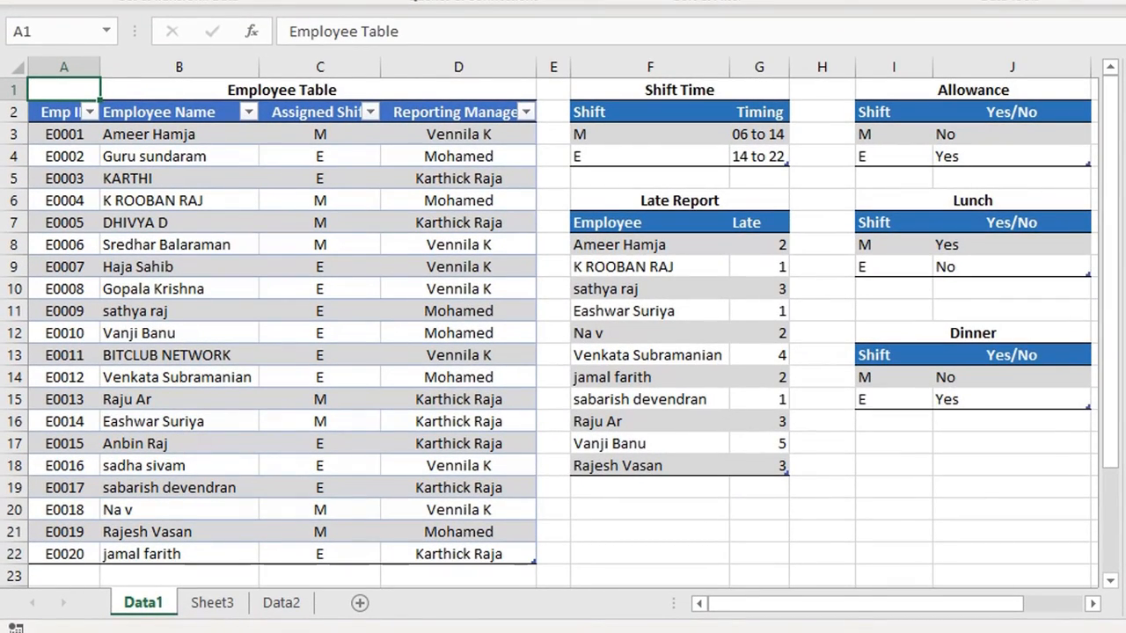
{"action": "left_click", "coordinate": [282, 602]}
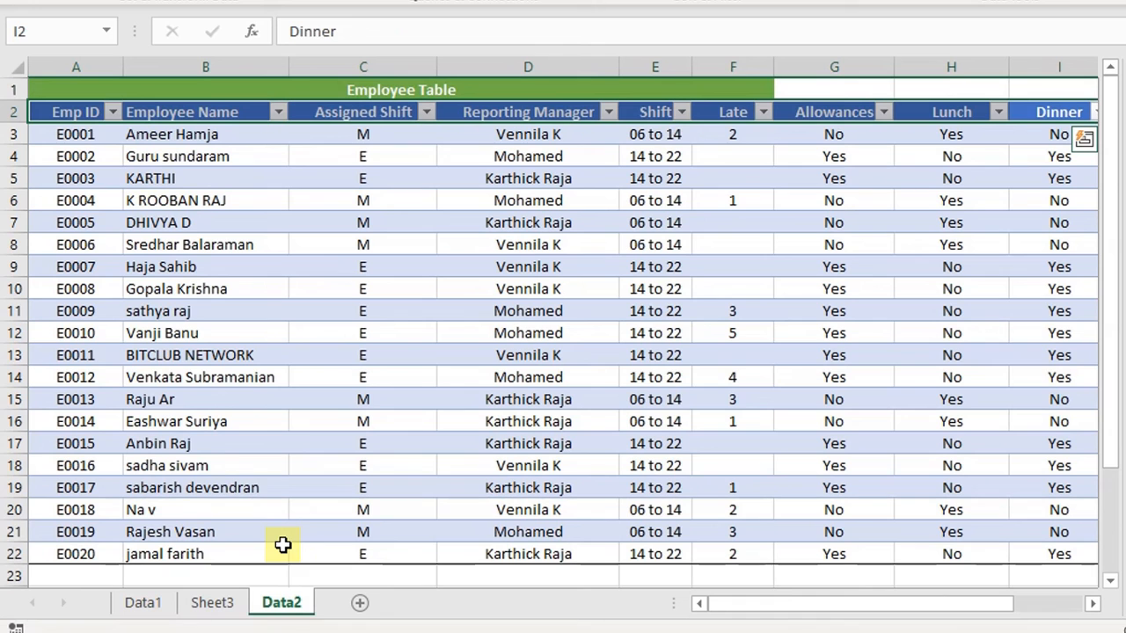